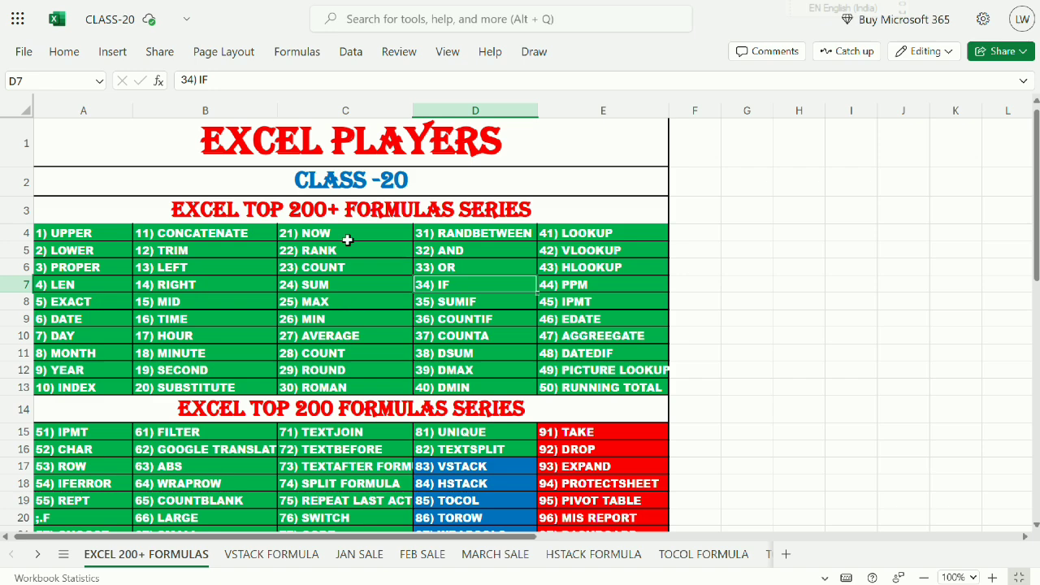
Review the formula series list, going through the entries from VSTACK to WRAPCOLS one by one
key("Down")
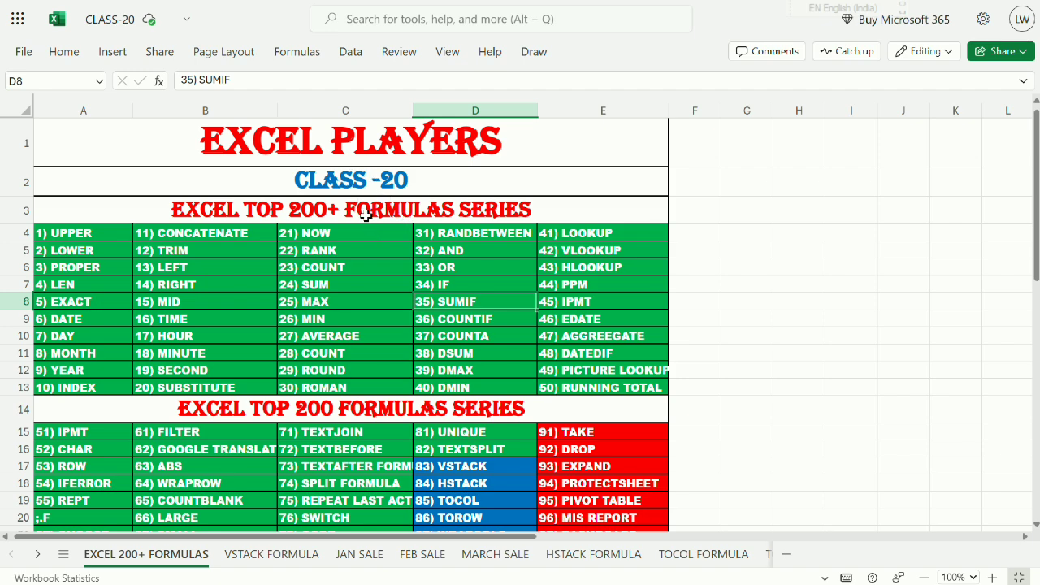
left_click_drag(463, 470, 455, 375)
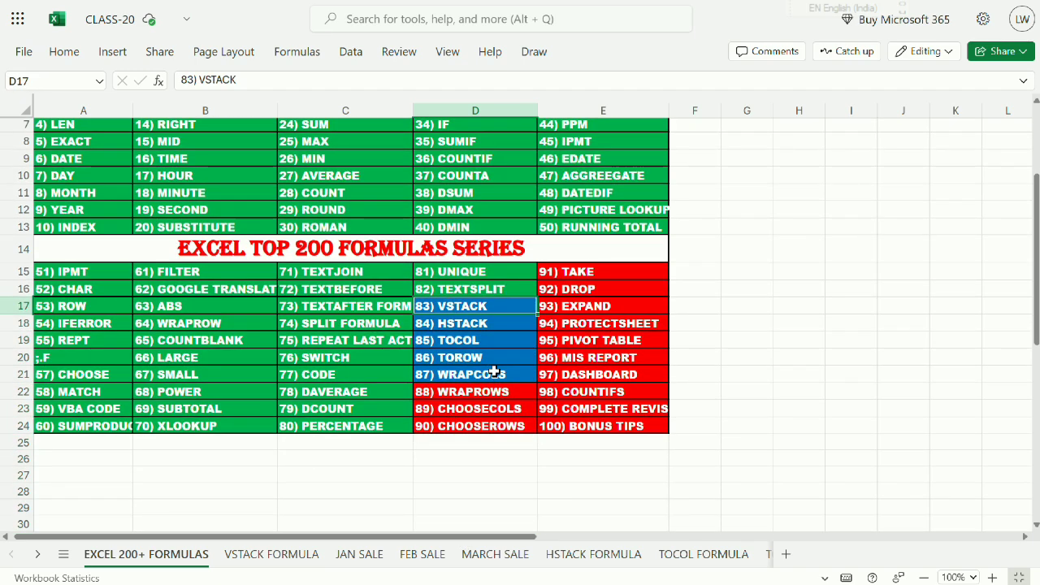
left_click(483, 322)
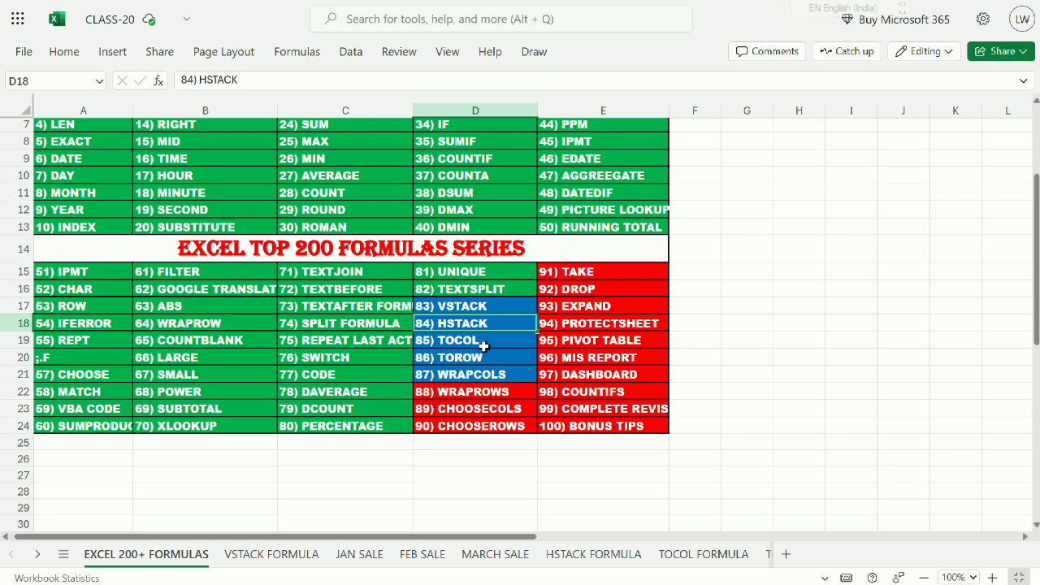
left_click(467, 340)
left_click(480, 360)
left_click(482, 376)
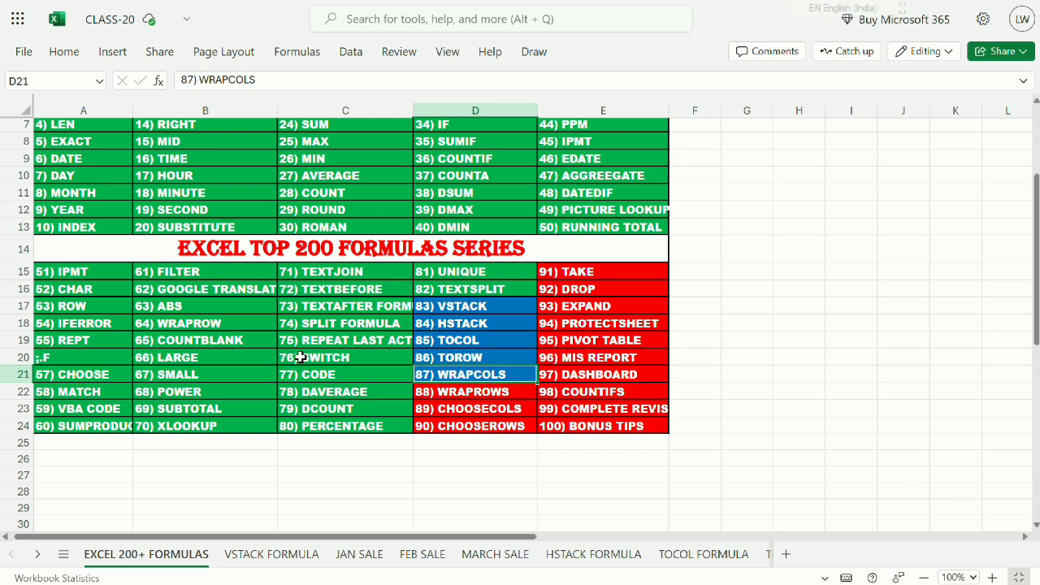
Examine the VSTACK FORMULA sheet's empty sales layout, column by column from Employee ID to Amount (INR)
left_click(282, 556)
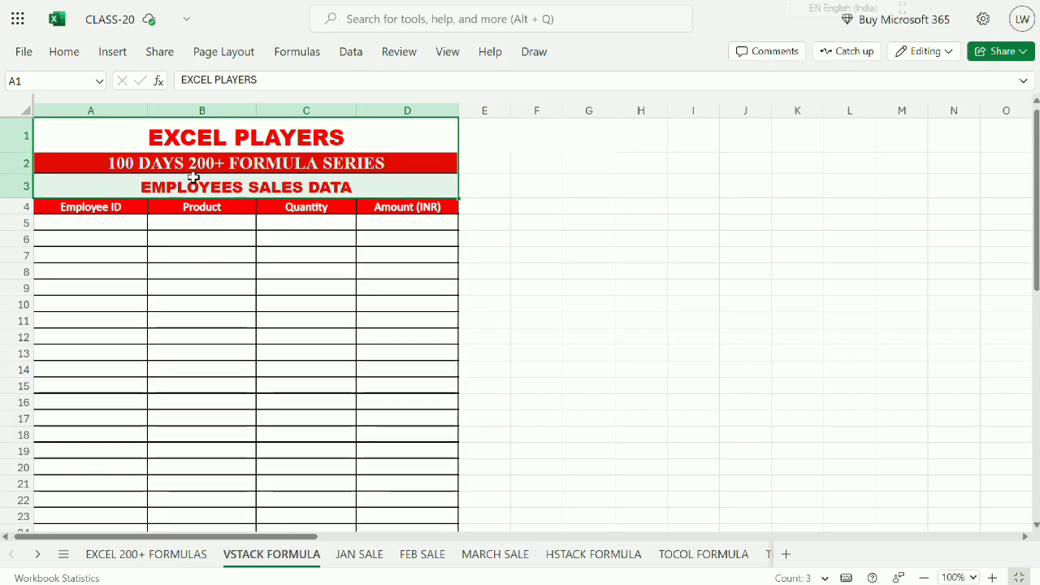
left_click(247, 143)
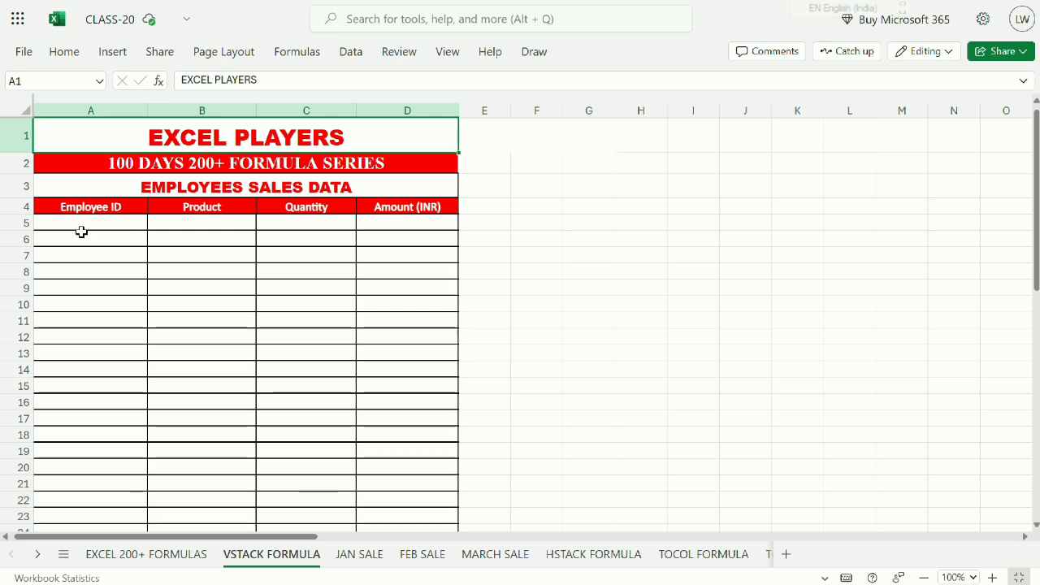
left_click(81, 225)
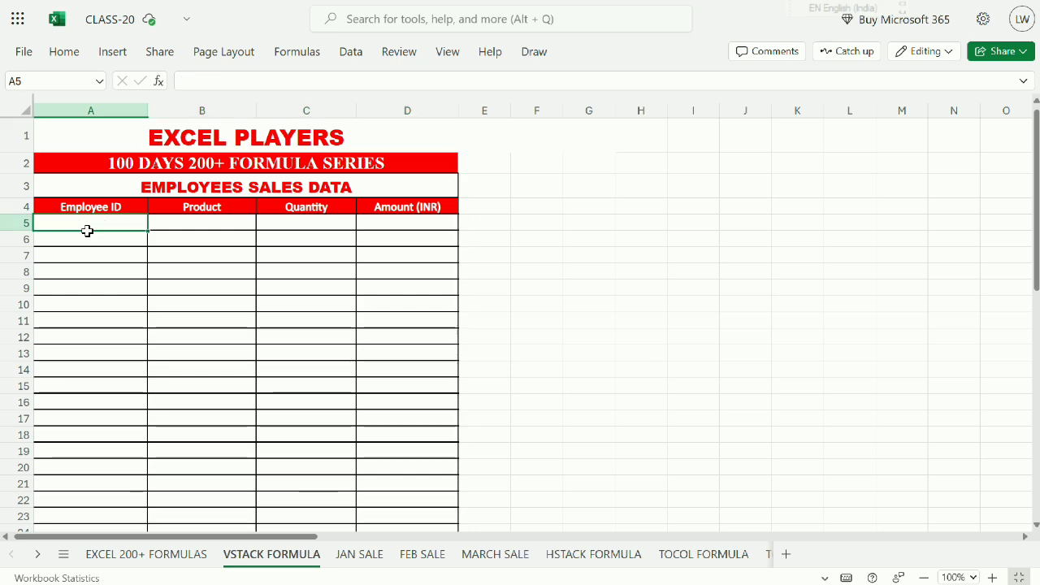
left_click_drag(130, 205, 133, 288)
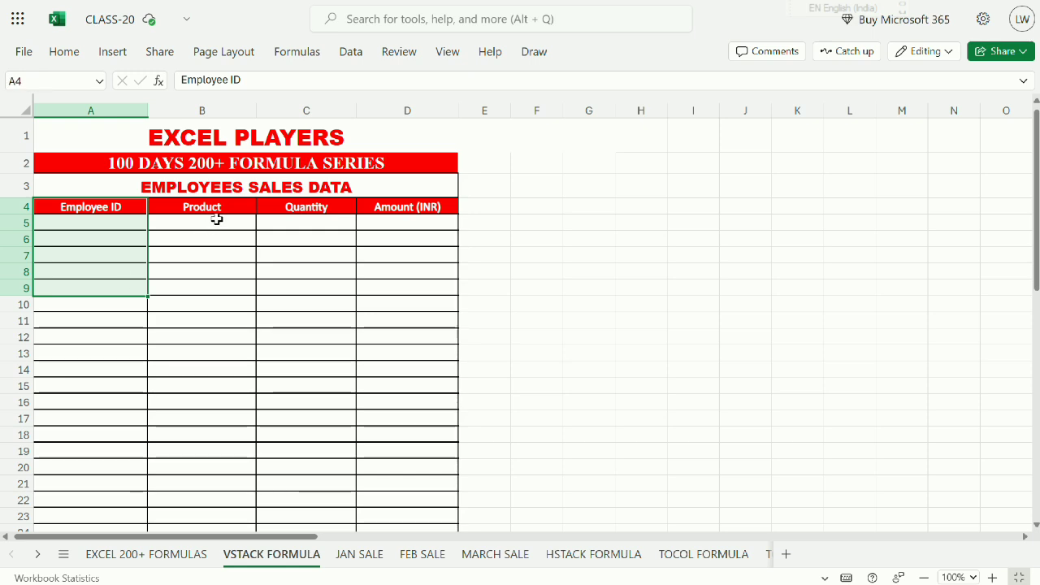
left_click_drag(209, 223, 215, 287)
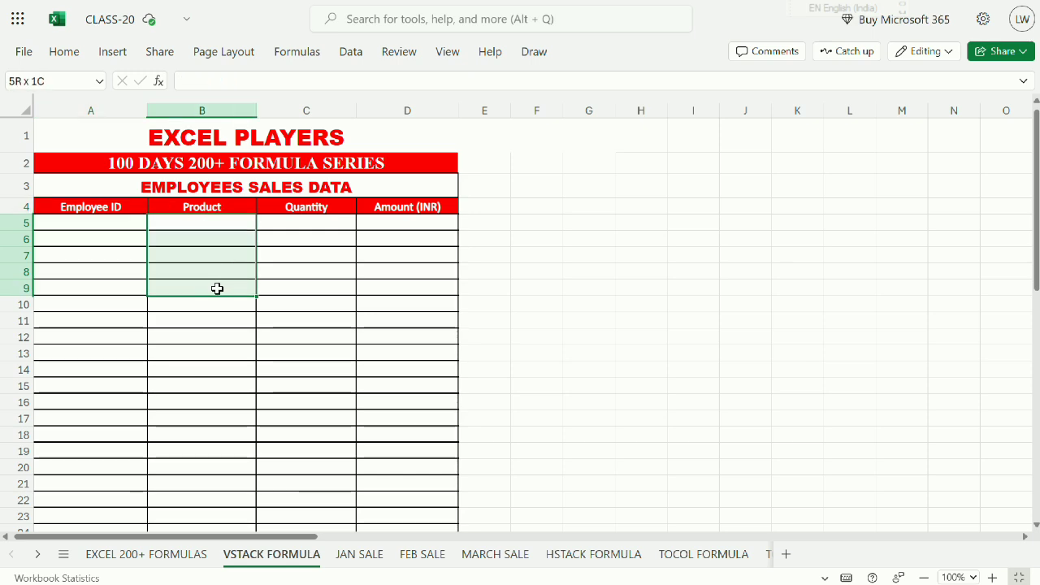
left_click_drag(304, 207, 309, 319)
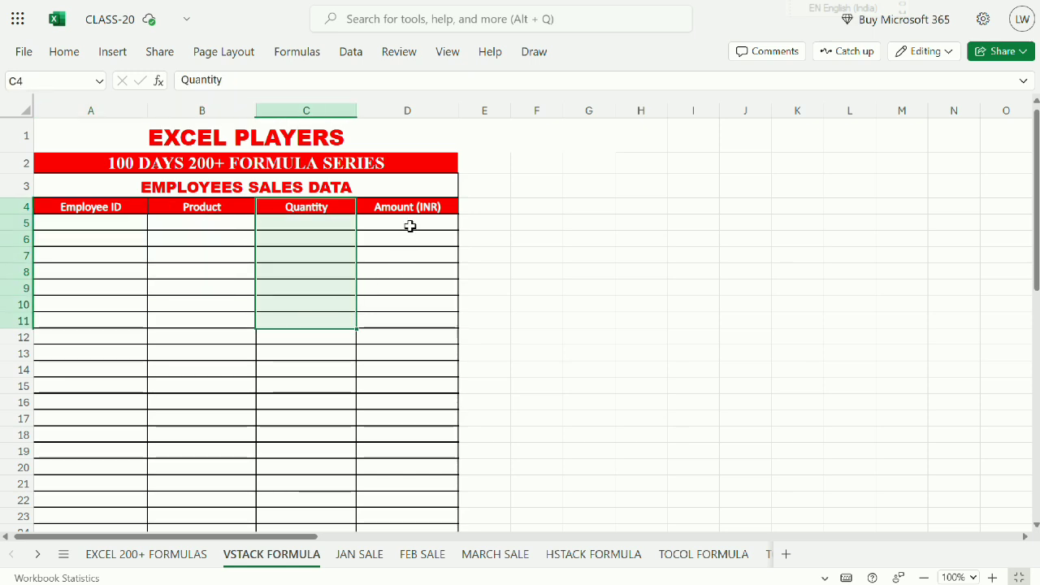
left_click_drag(407, 208, 409, 344)
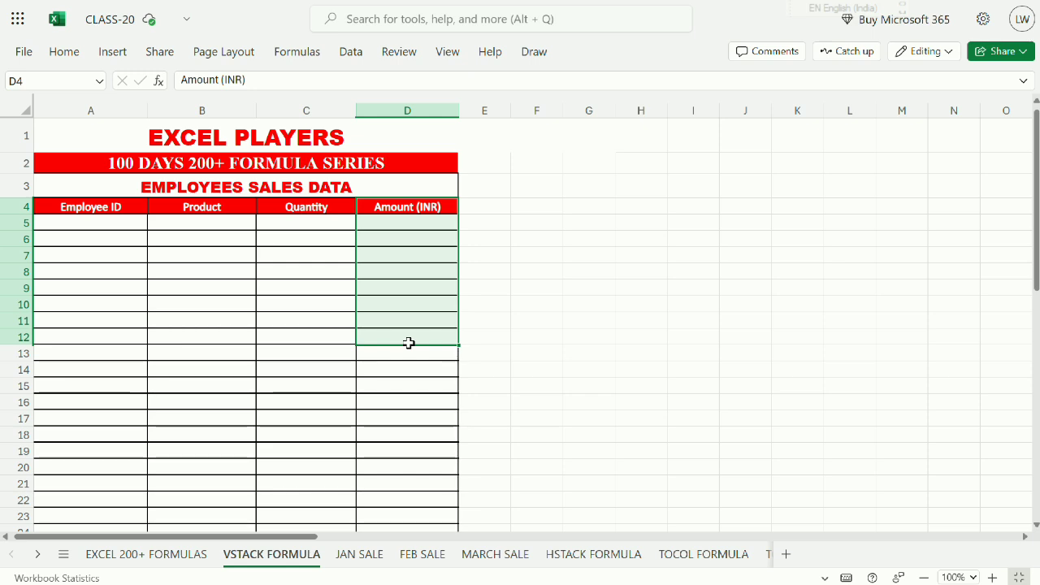
left_click(120, 221)
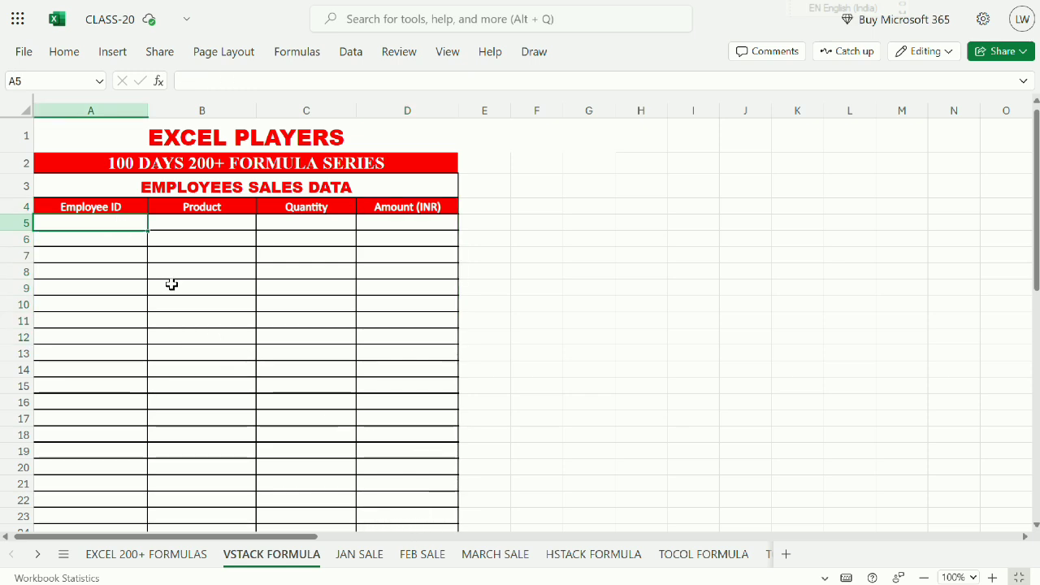
Examine the JAN SALE sheet's table, including its Product, Quantity and Amount (INR) columns
left_click(352, 561)
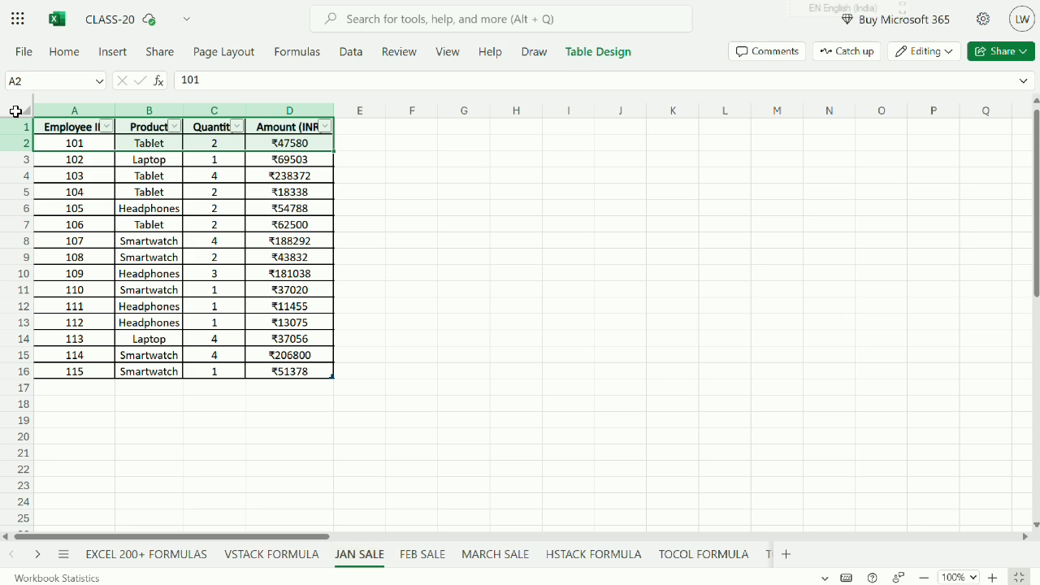
left_click_drag(73, 132, 195, 308)
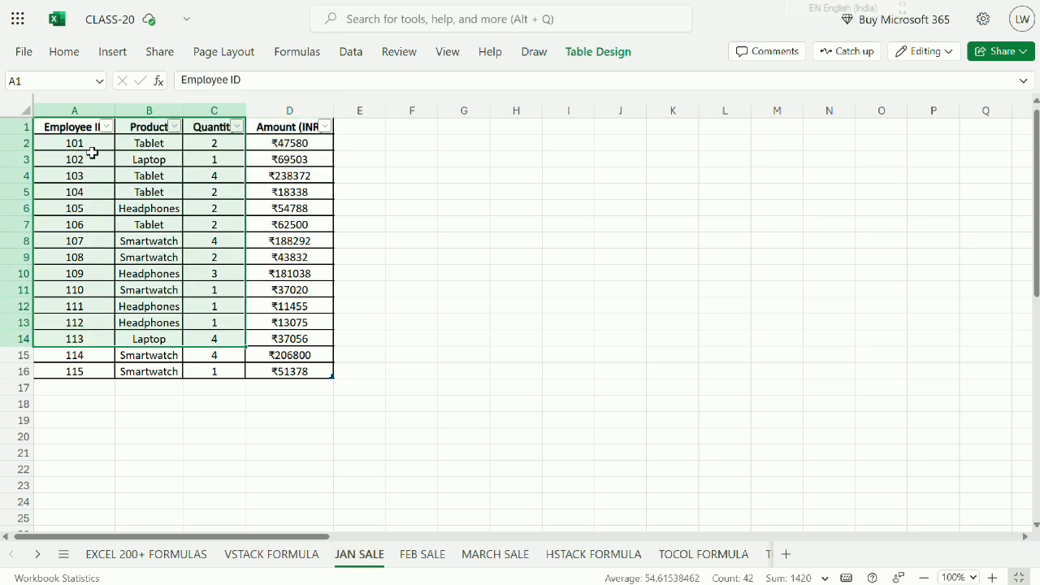
left_click_drag(93, 158, 142, 181)
left_click_drag(168, 139, 153, 225)
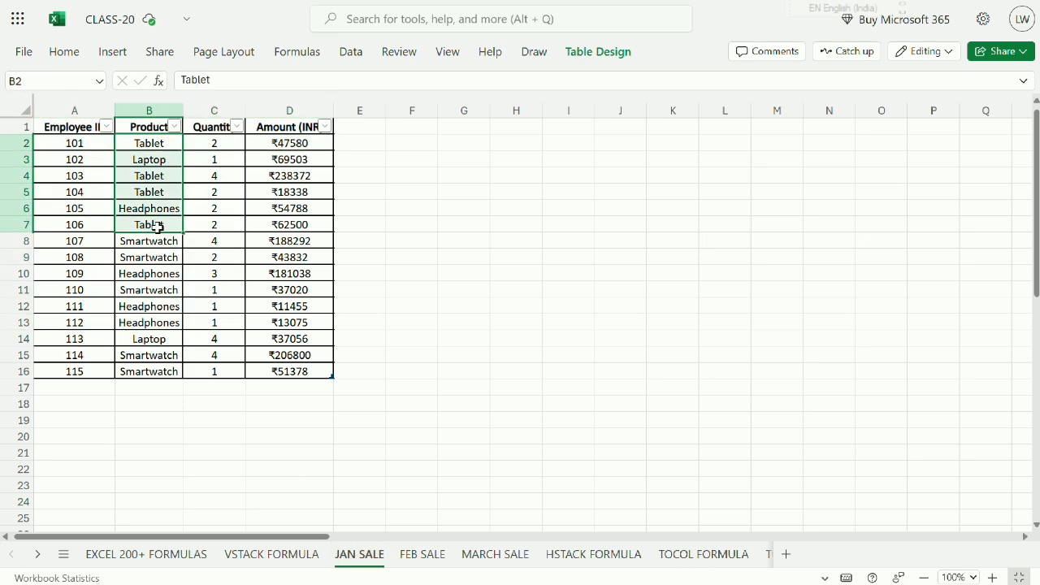
left_click_drag(216, 144, 221, 260)
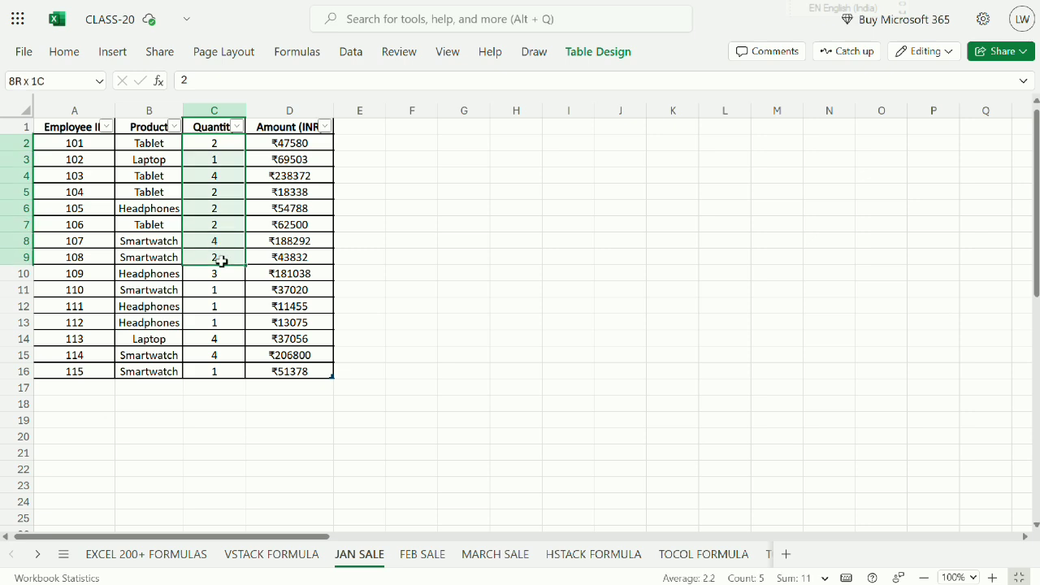
left_click_drag(286, 140, 287, 278)
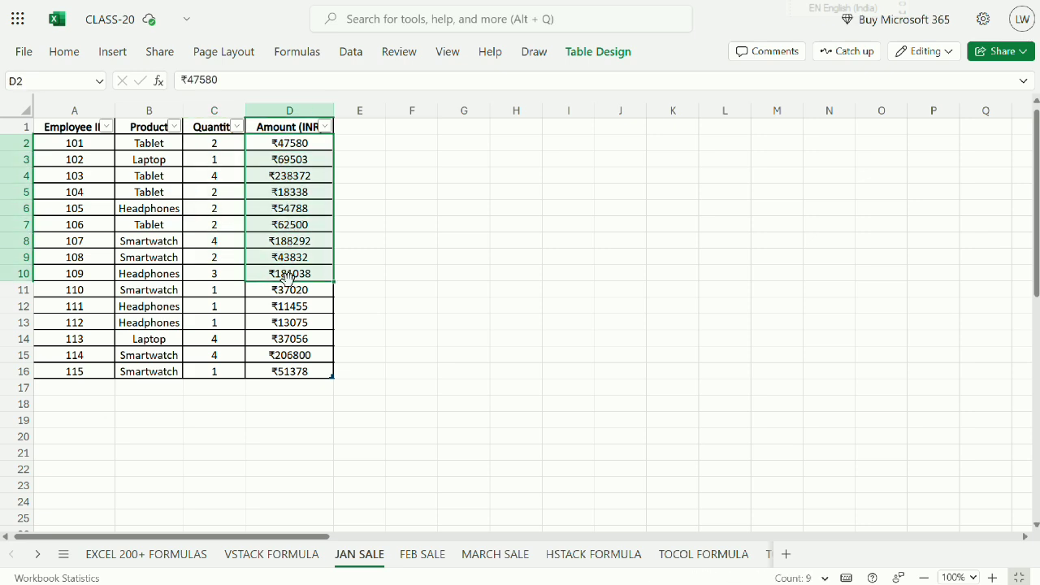
Compare the JAN SALE, FEB SALE and MARCH SALE sheets with the empty layout on the VSTACK FORMULA sheet
left_click(419, 554)
left_click(487, 554)
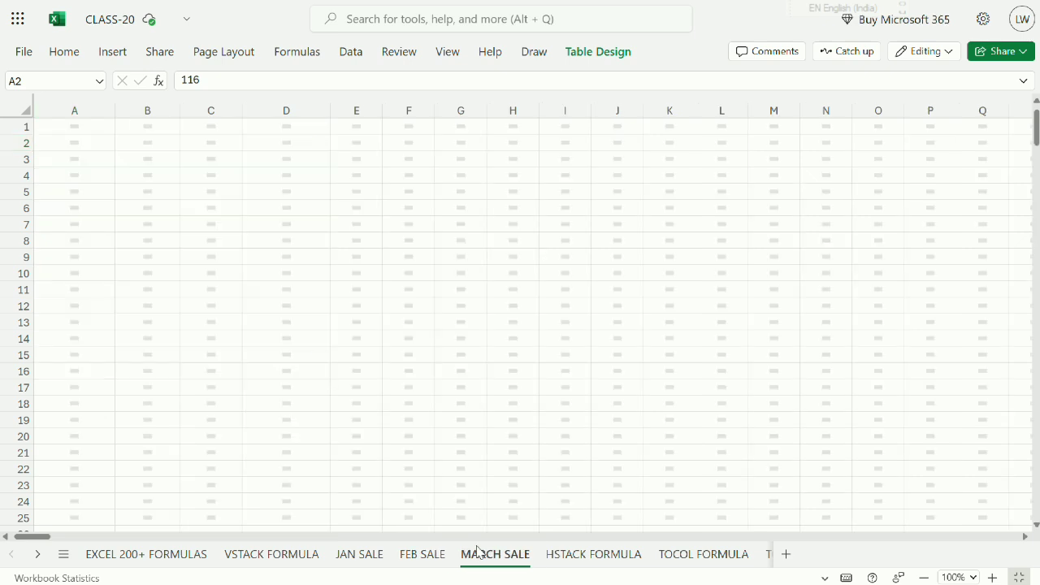
left_click(265, 563)
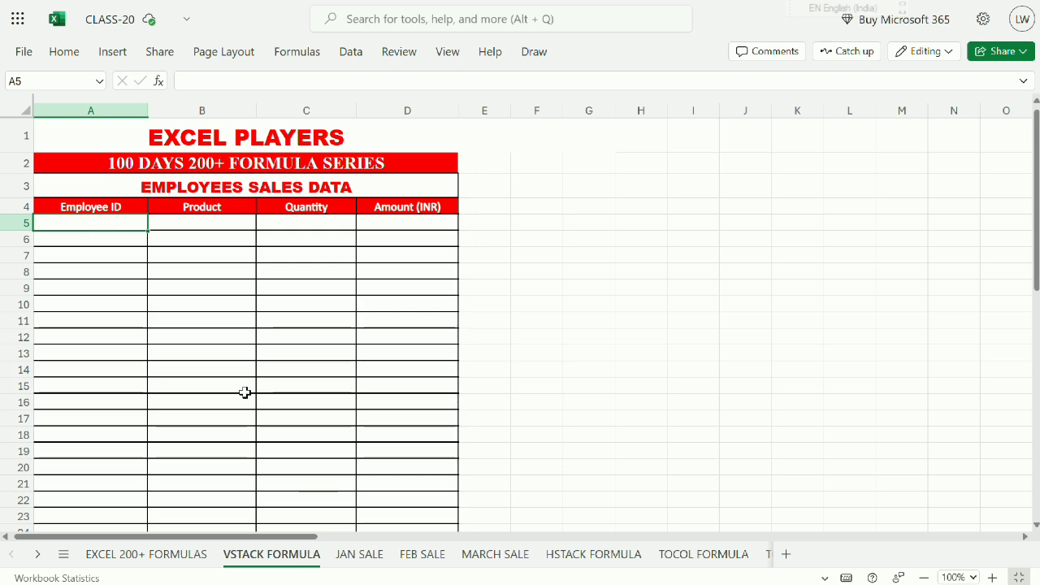
left_click(374, 556)
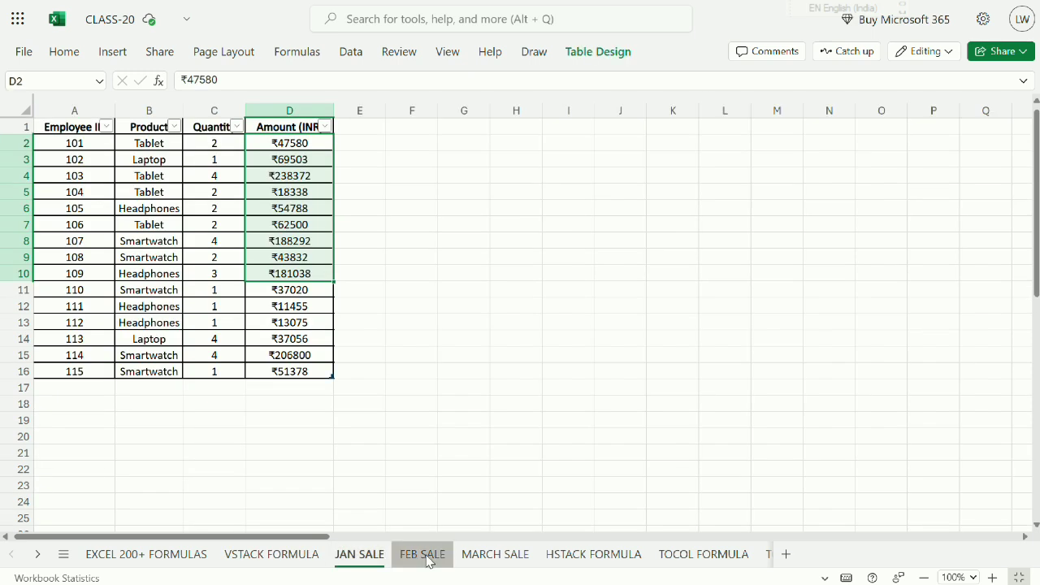
left_click(425, 556)
left_click(521, 556)
left_click(298, 559)
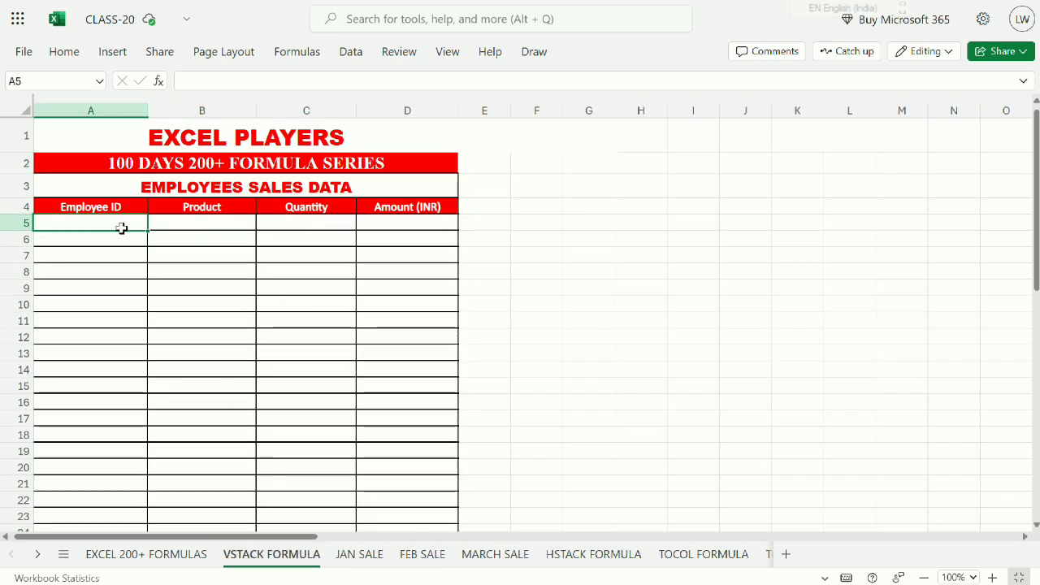
Copy the JAN SALE table A1:D16 with its headers and paste it at A5 of the VSTACK FORMULA sheet
left_click(359, 556)
left_click_drag(73, 126, 287, 370)
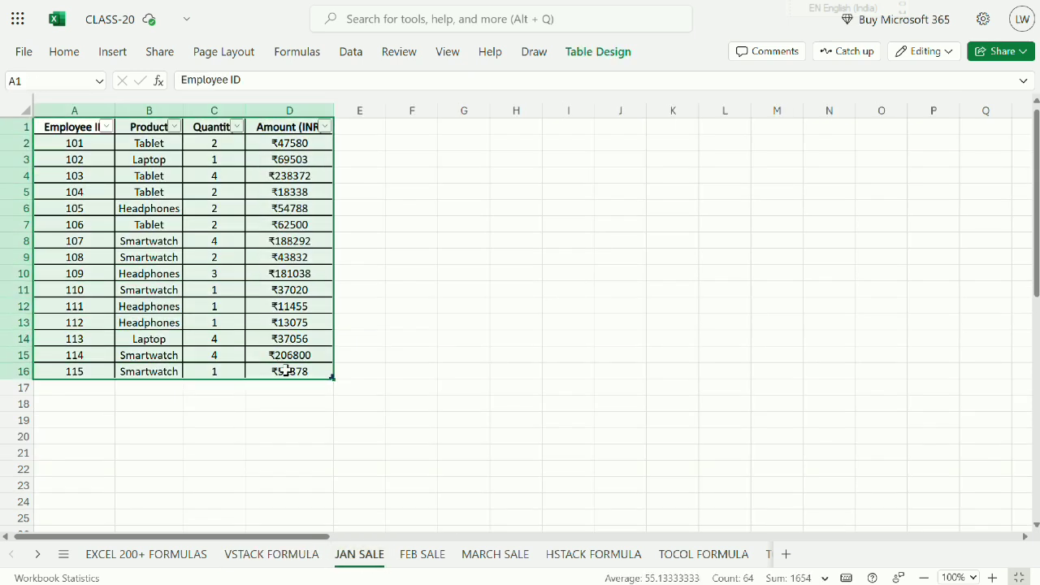
key("ctrl+c")
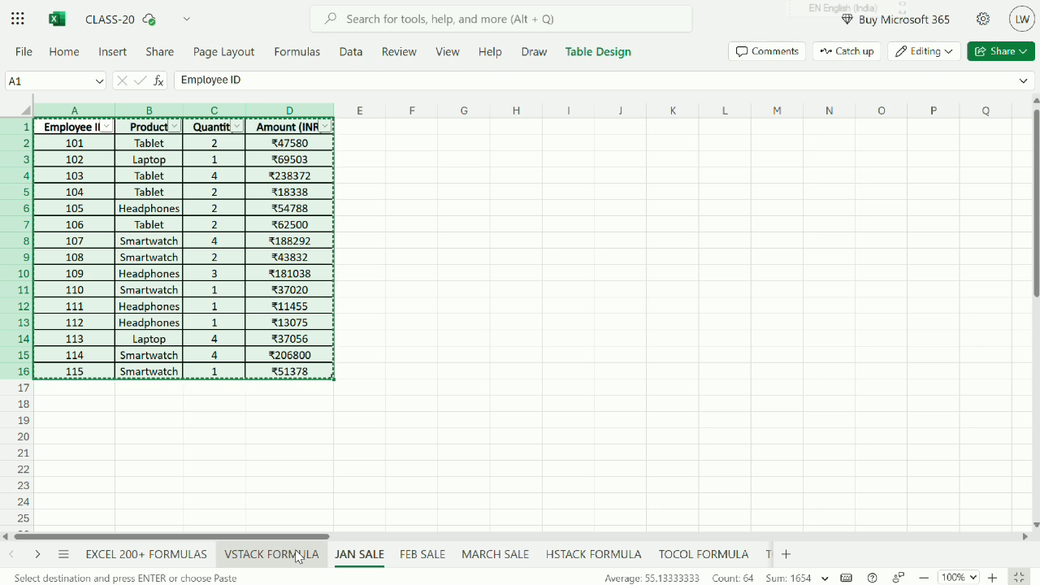
left_click(298, 558)
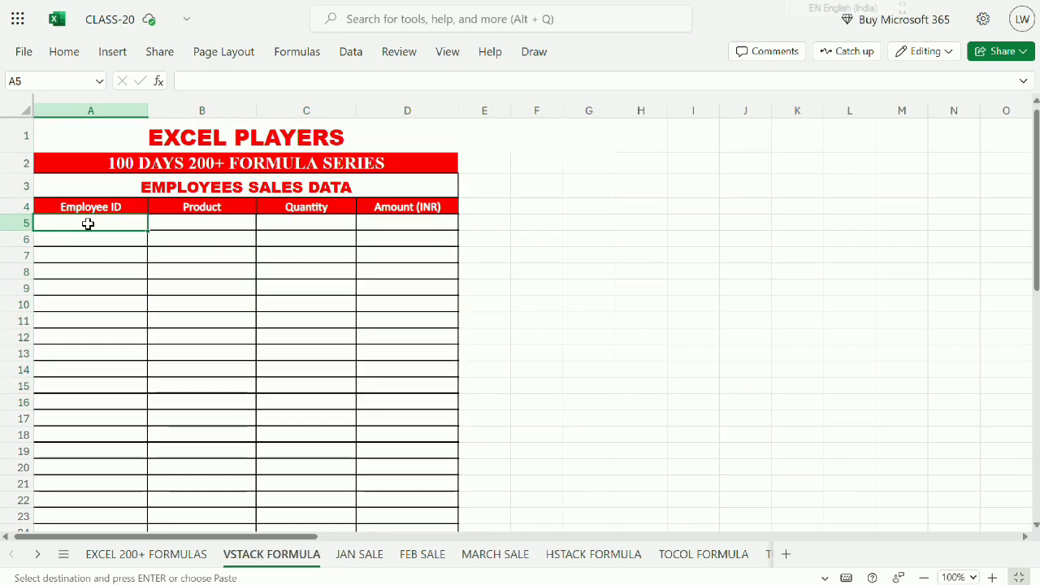
key("ctrl+v")
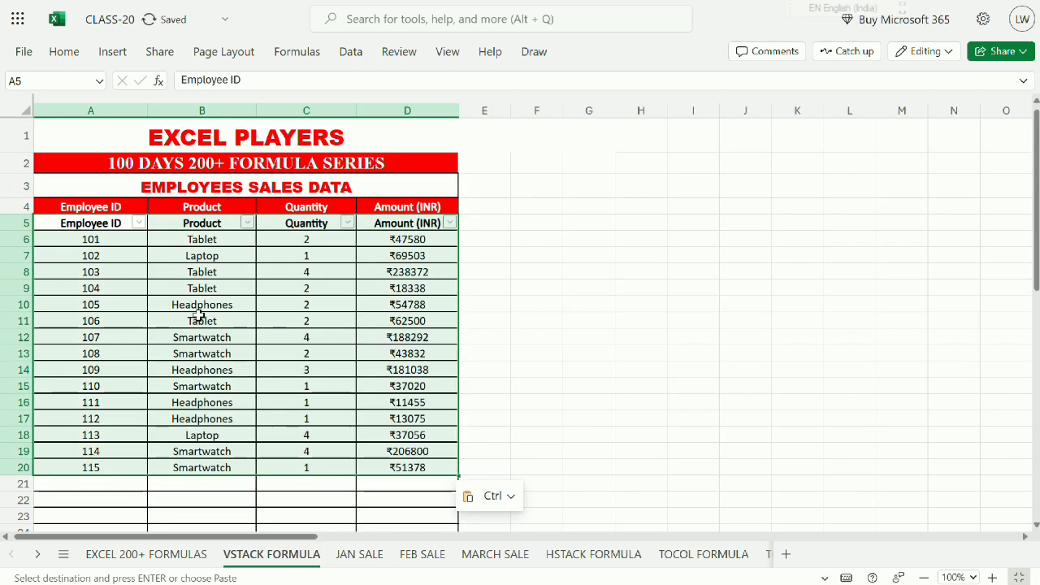
Copy the FEB SALE records A2:D16 and paste them below the January rows at A21 of the VSTACK FORMULA sheet
left_click(380, 558)
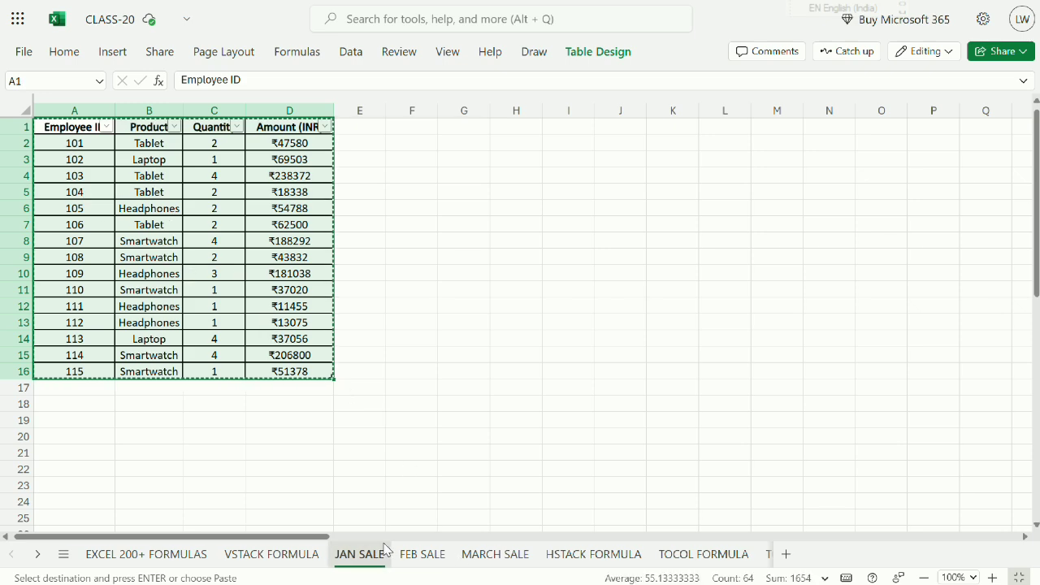
left_click(414, 555)
left_click_drag(87, 126, 289, 244)
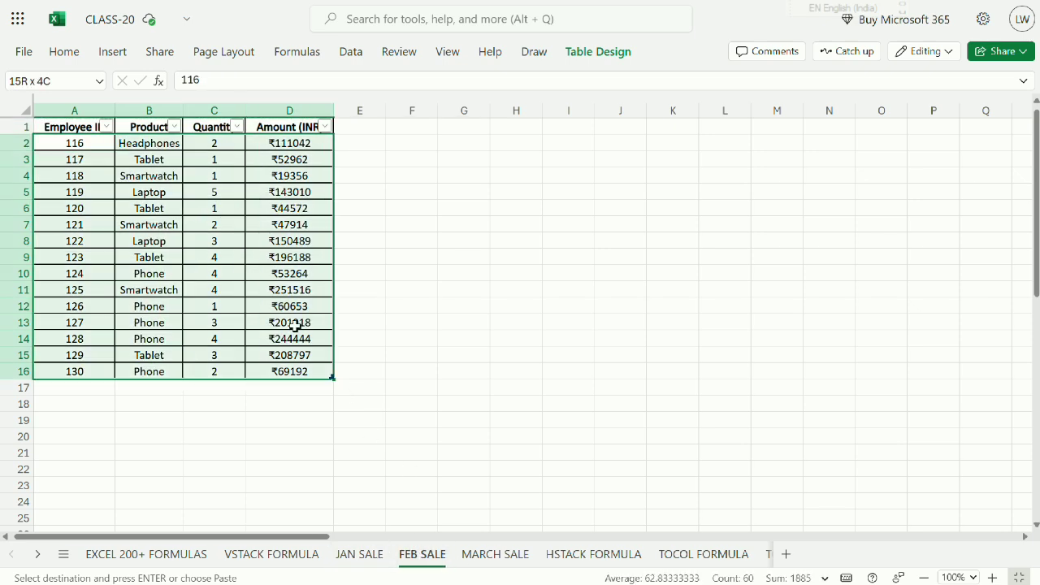
left_click(167, 554)
left_click(268, 555)
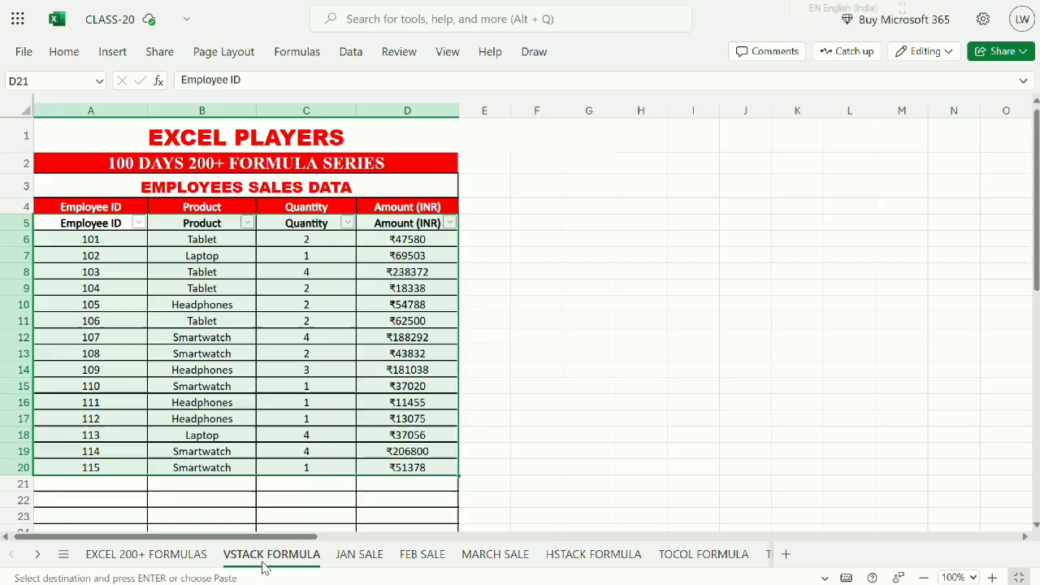
left_click(87, 482)
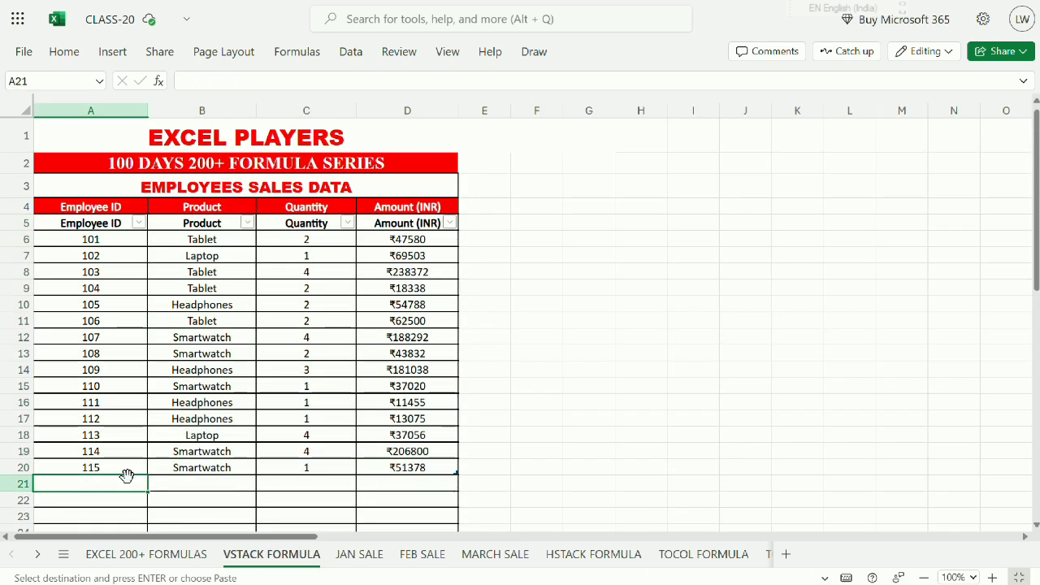
key("ctrl+v")
Clear the pasted January and February data in A5:D35 and return to the start of the VSTACK FORMULA sheet
left_click(107, 213)
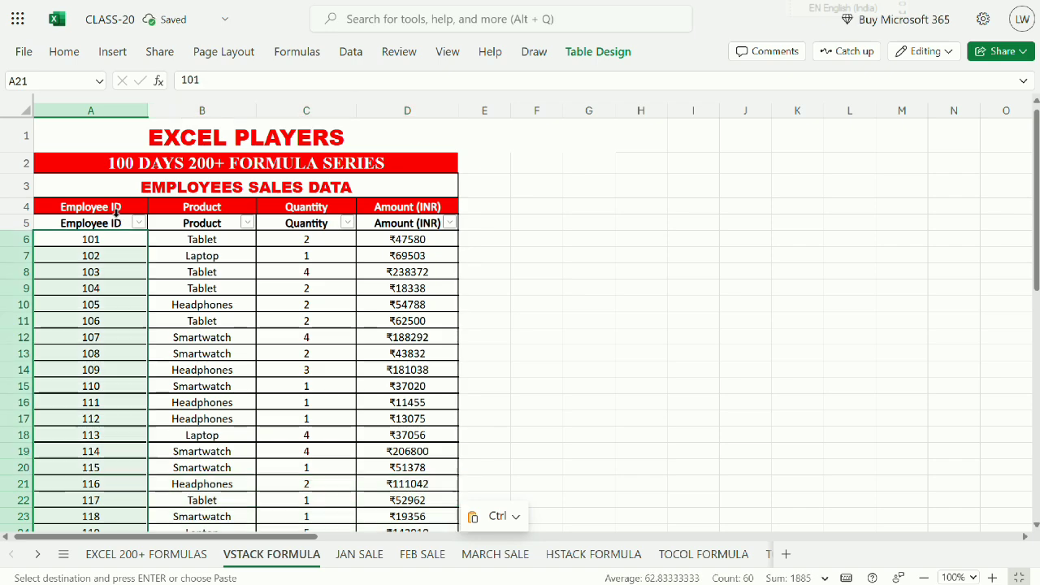
left_click_drag(85, 224, 401, 429)
key("Delete")
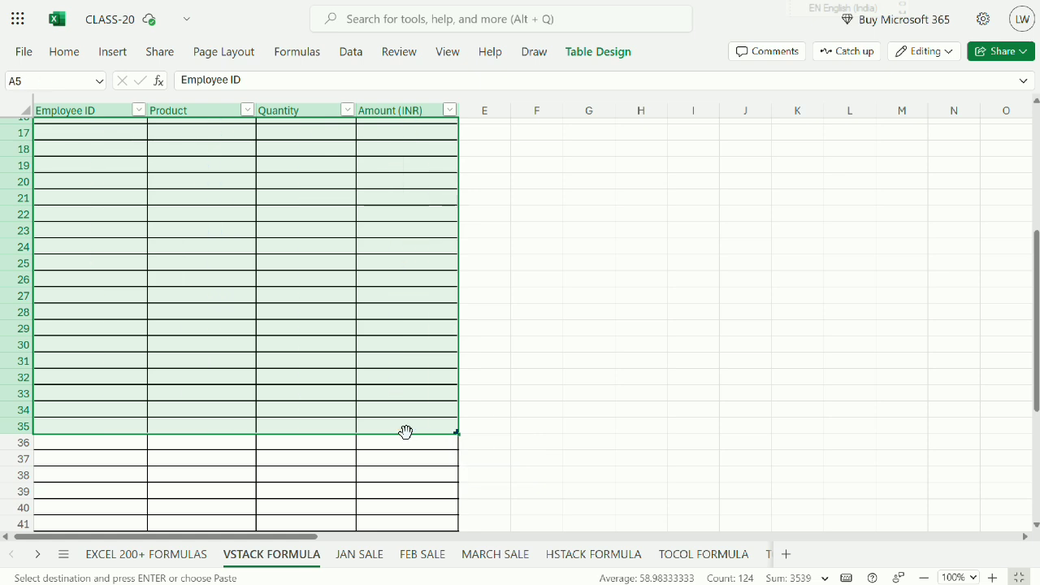
left_click(143, 145)
key("ctrl+Home")
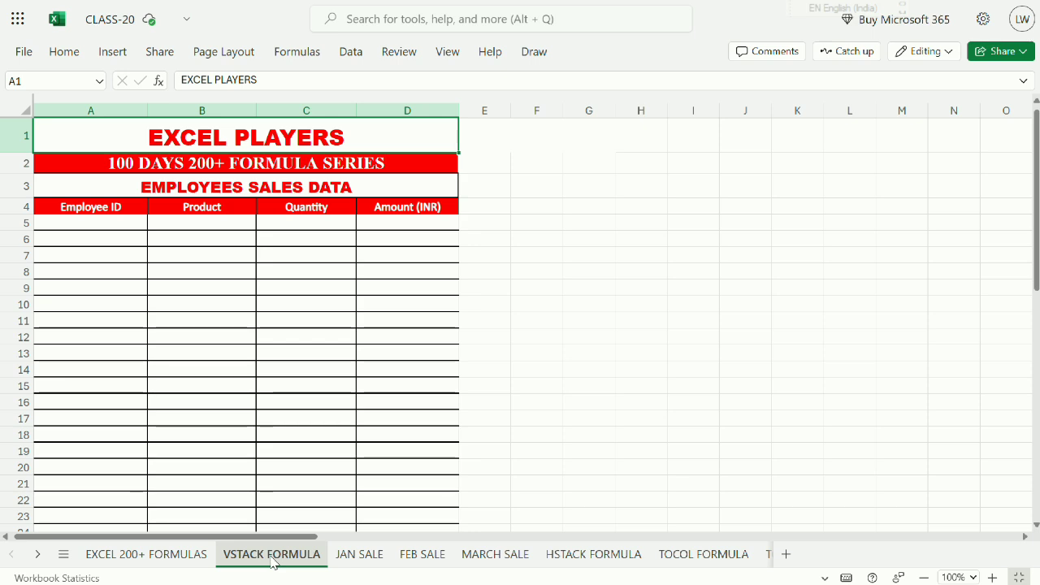
Examine the Employee ID, Product, Quantity and Amount (INR) columns of the table on the JAN SALE sheet
left_click(363, 553)
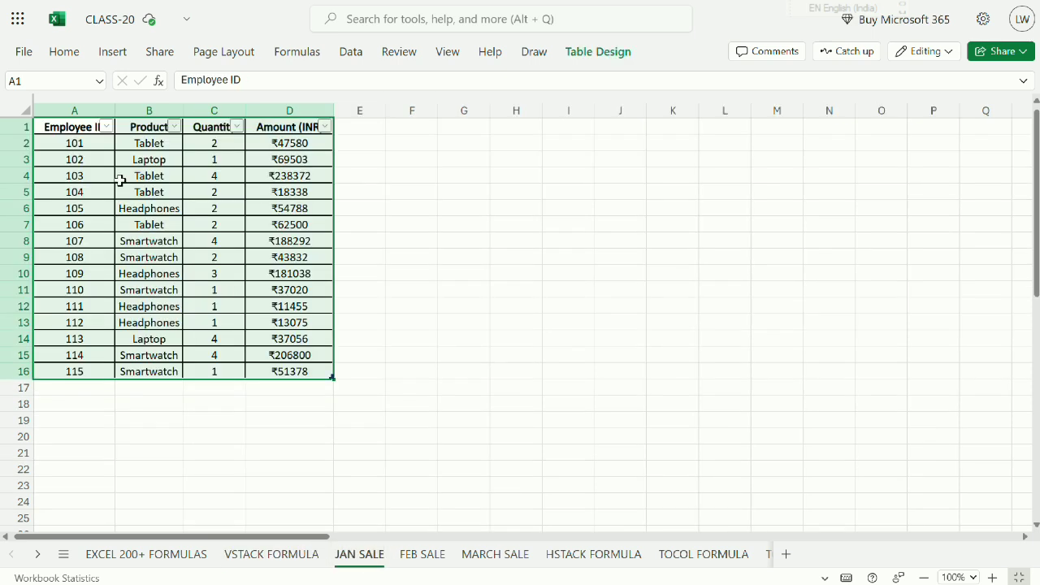
left_click(83, 128)
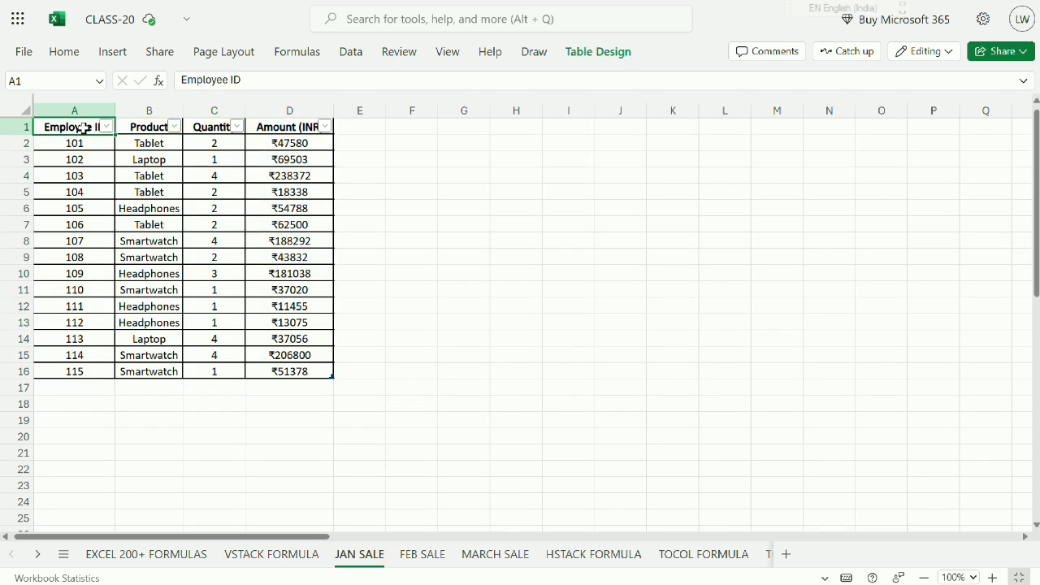
left_click_drag(82, 128, 81, 334)
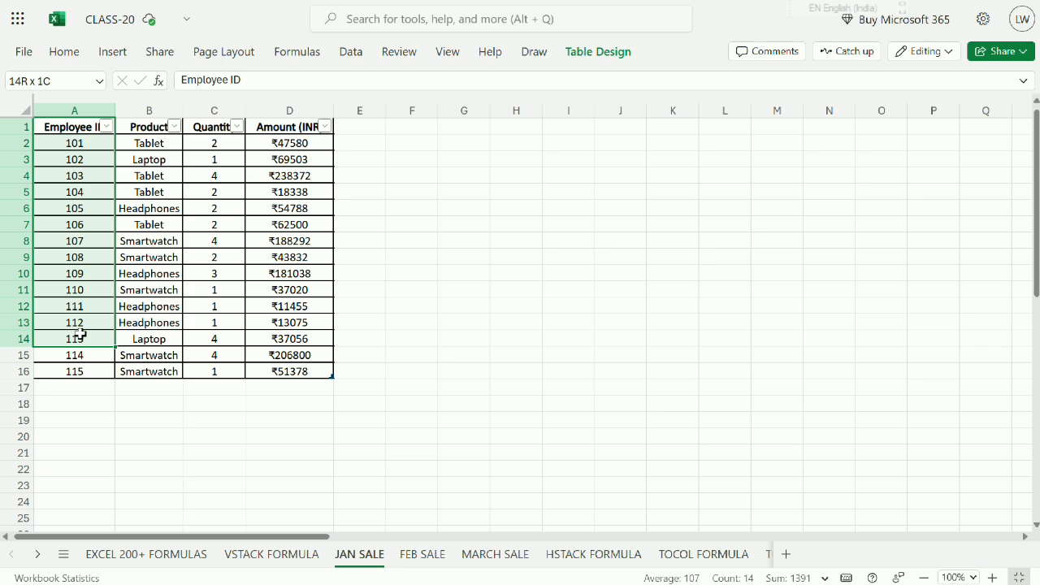
left_click_drag(83, 129, 76, 371)
left_click_drag(150, 129, 143, 344)
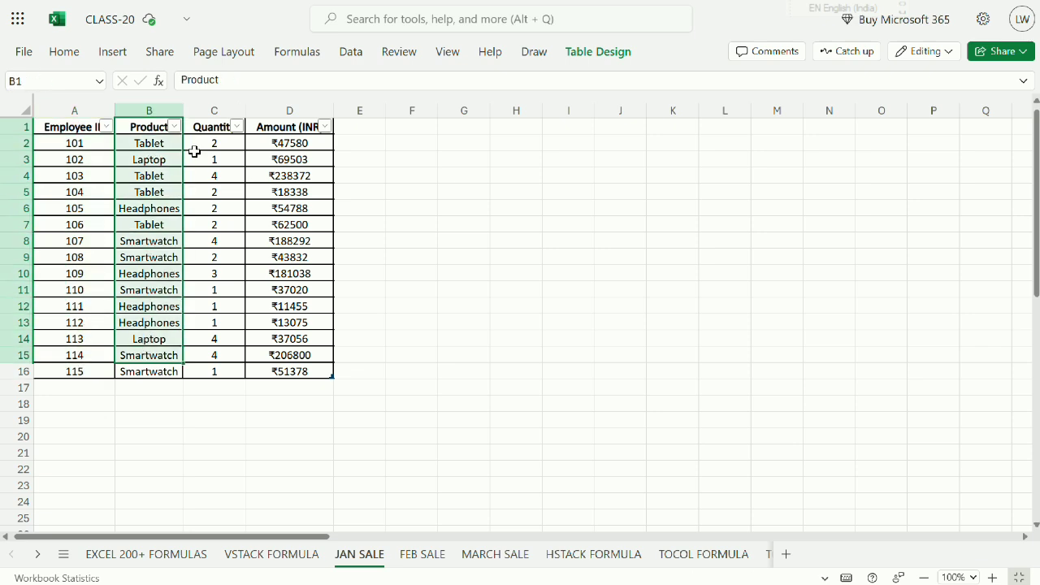
left_click_drag(197, 132, 203, 357)
left_click_drag(260, 144, 288, 364)
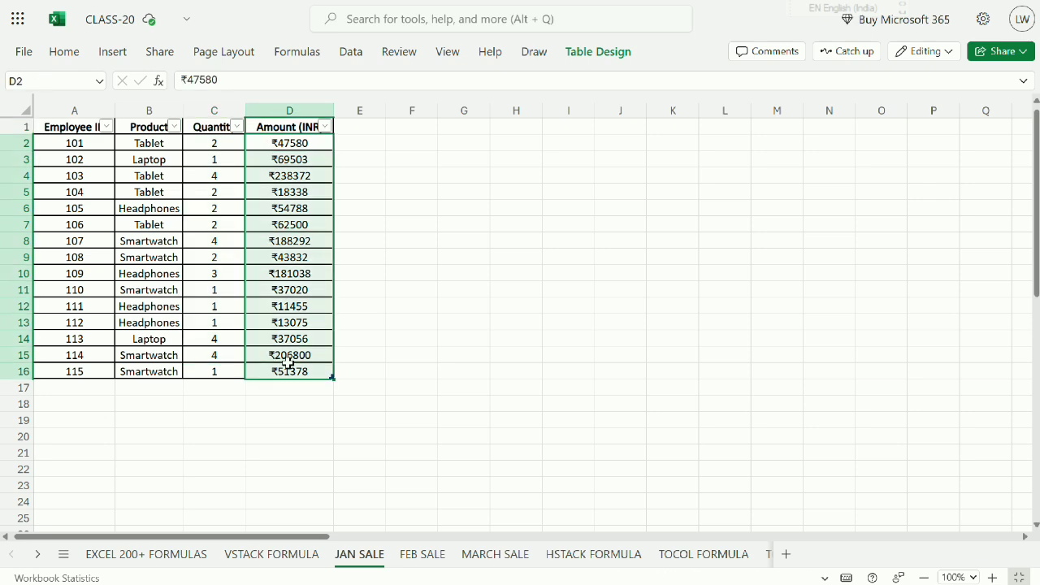
Compare the JAN SALE, FEB SALE and MARCH SALE tables with the empty data area starting at A5 of the VSTACK FORMULA sheet
left_click(294, 556)
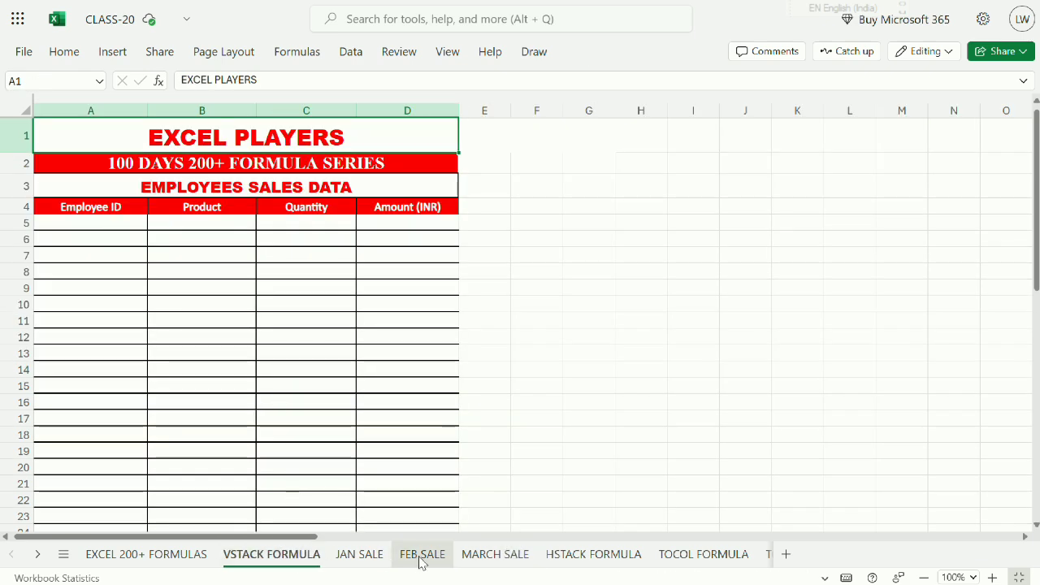
left_click(360, 556)
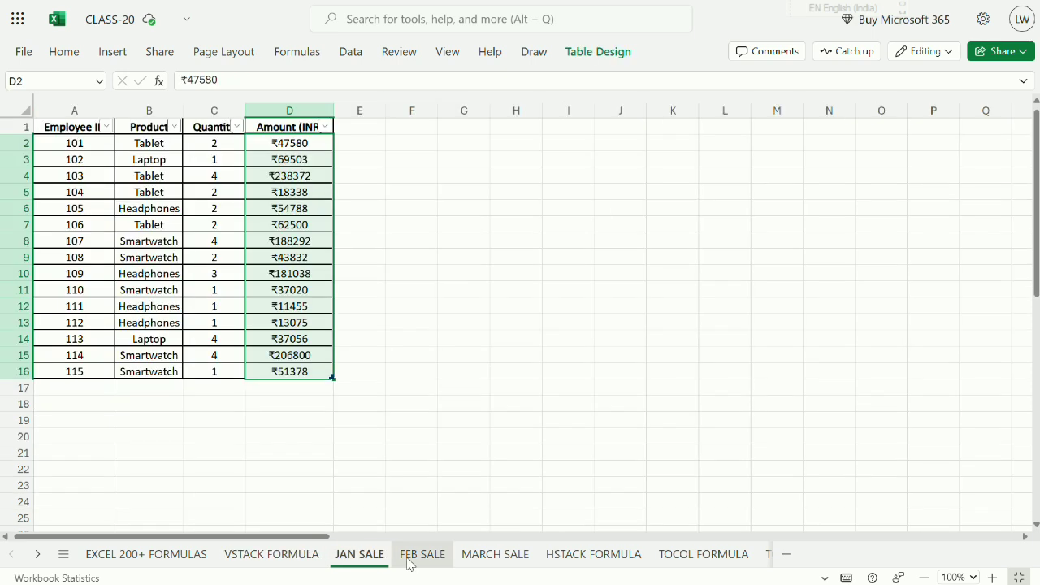
left_click(416, 557)
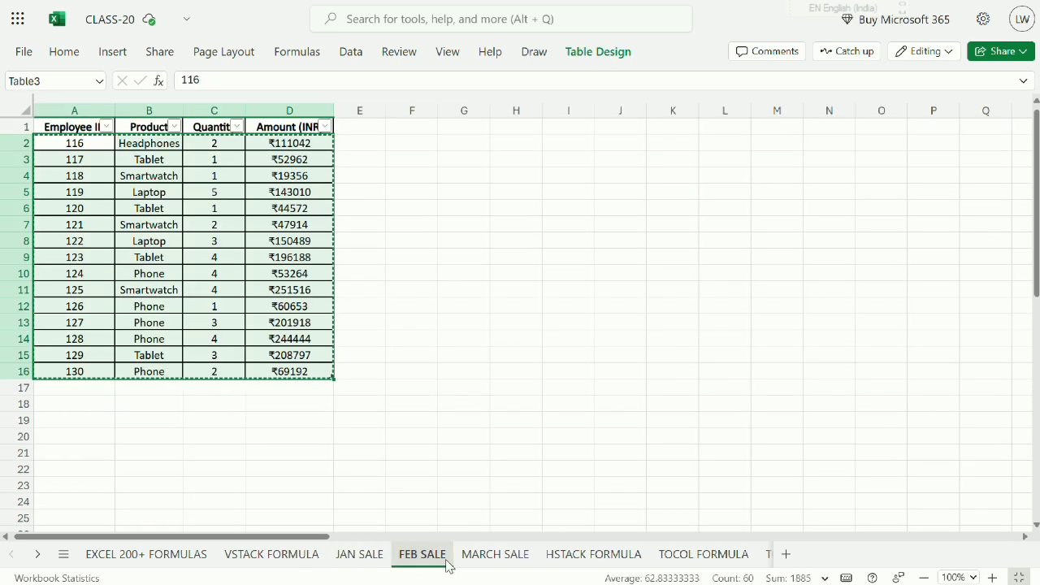
left_click(495, 556)
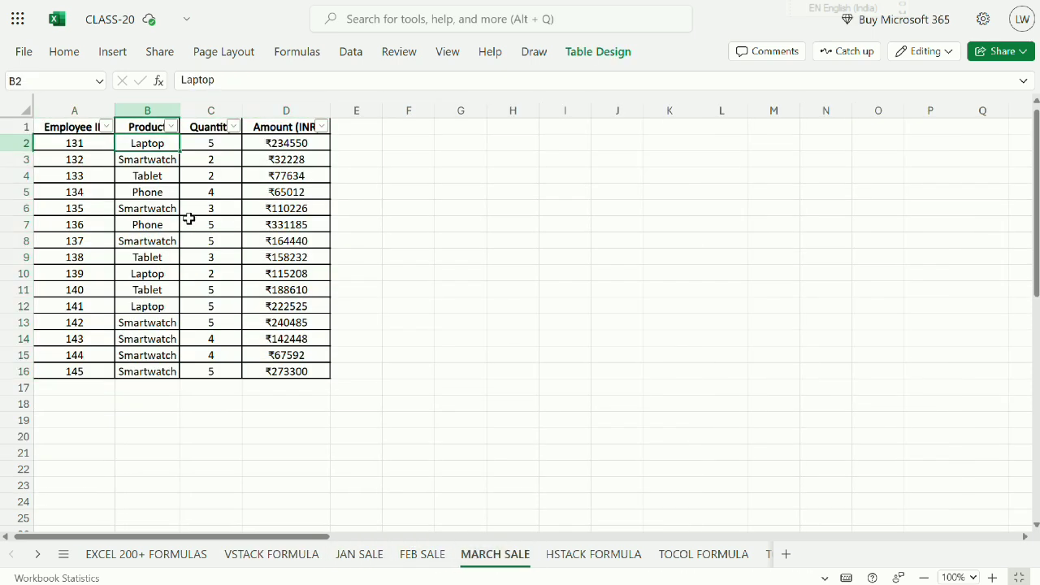
left_click(291, 555)
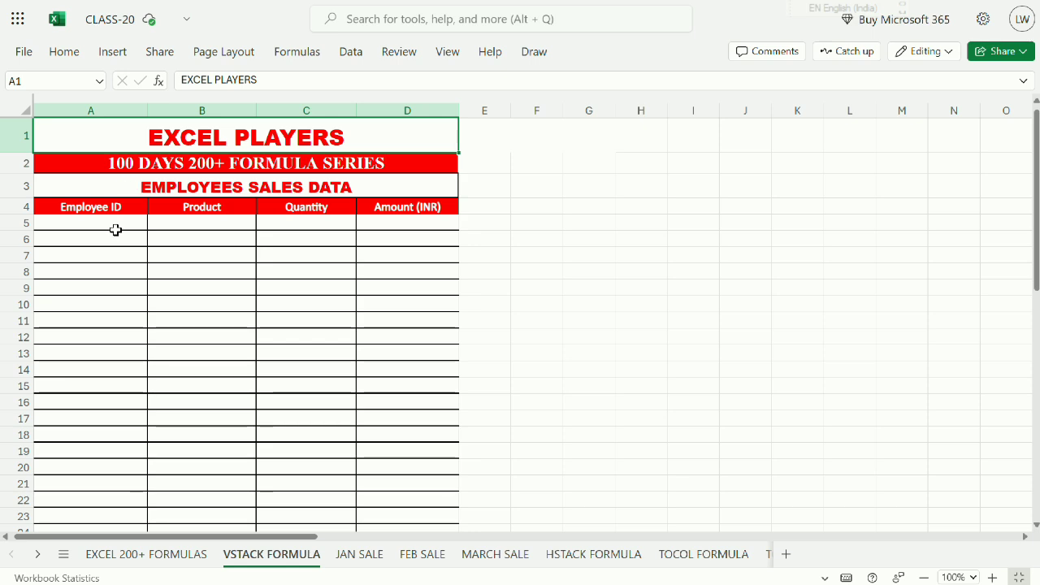
left_click_drag(117, 228, 350, 446)
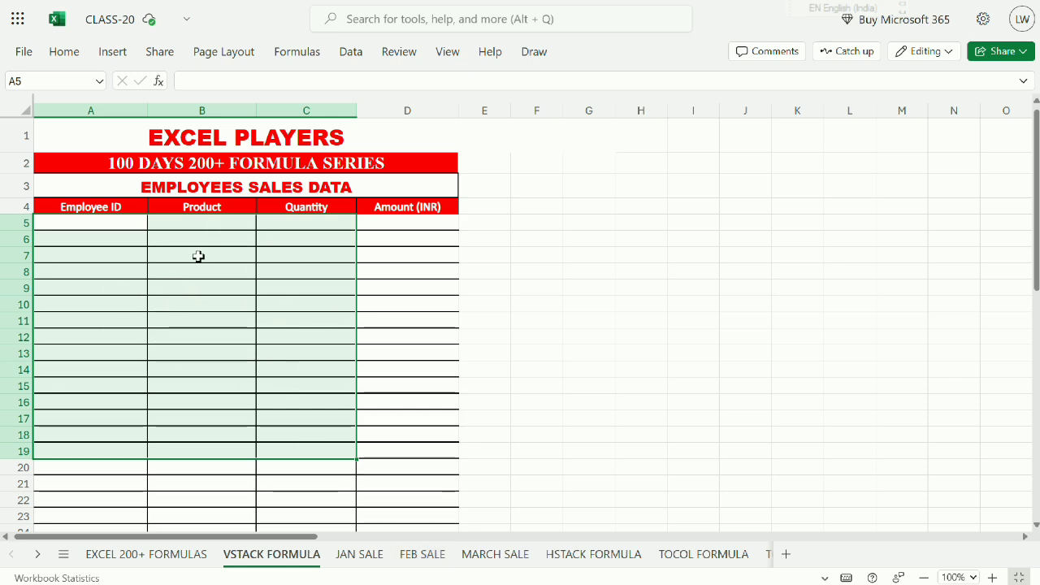
left_click(376, 558)
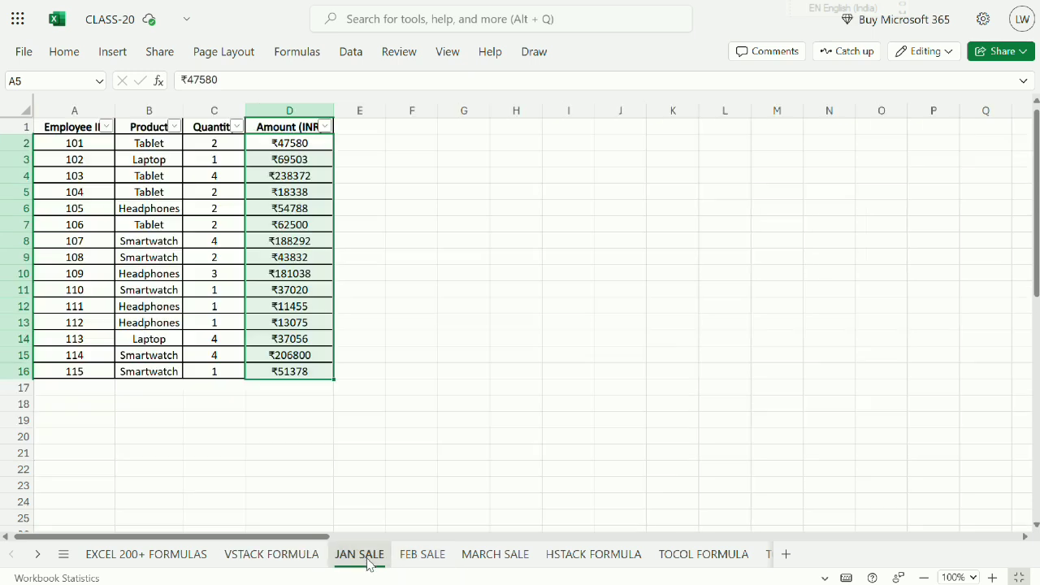
left_click(411, 561)
left_click(487, 561)
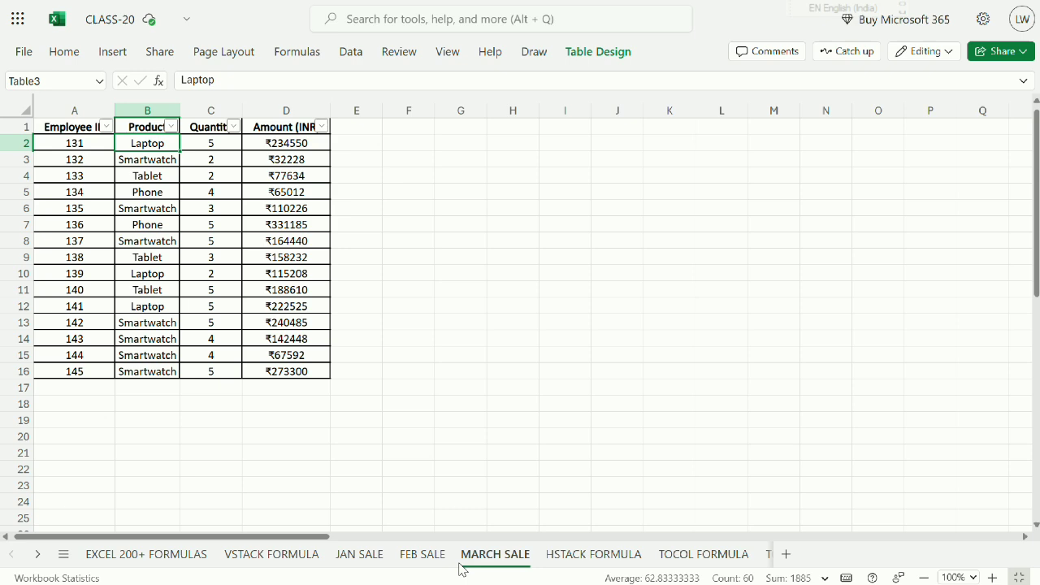
left_click(250, 561)
left_click(110, 224)
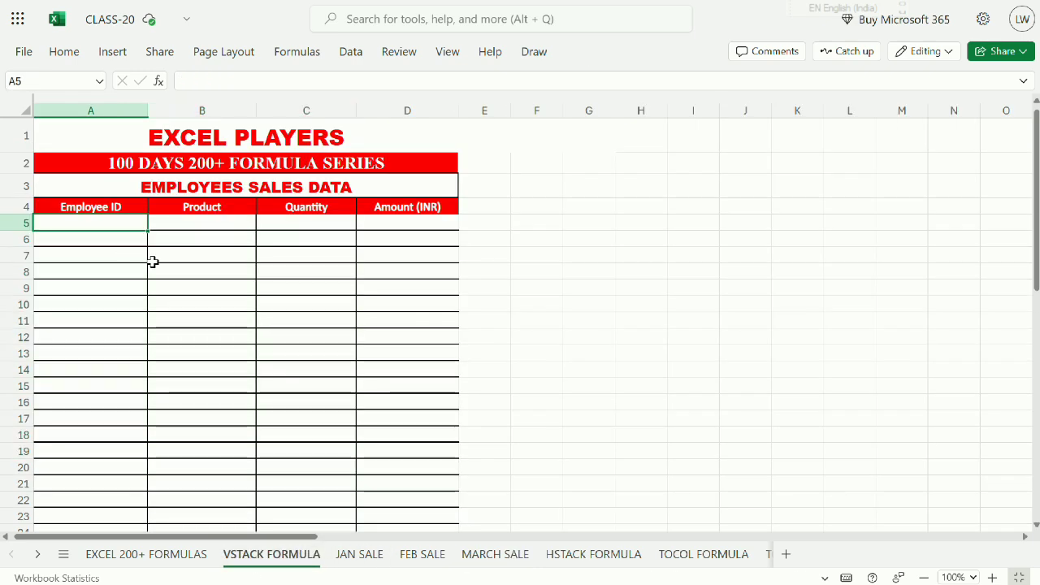
type("=VSTA")
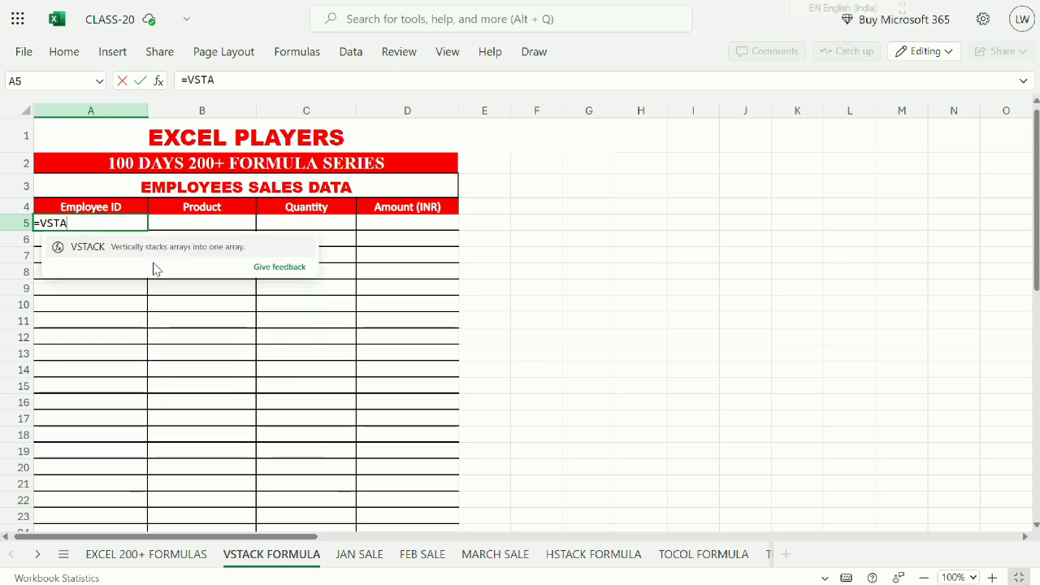
key("Tab")
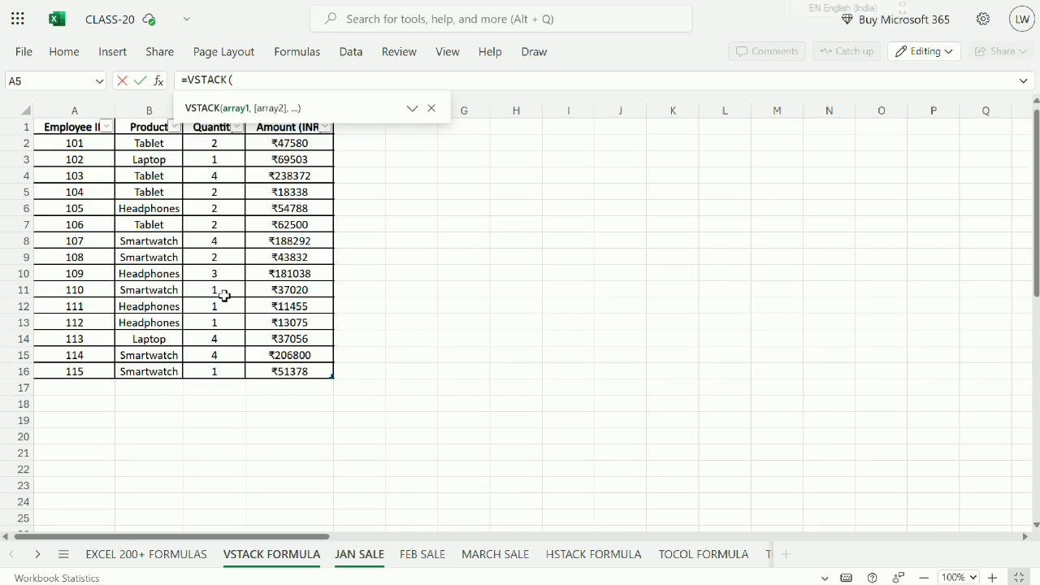
left_click_drag(67, 143, 304, 372)
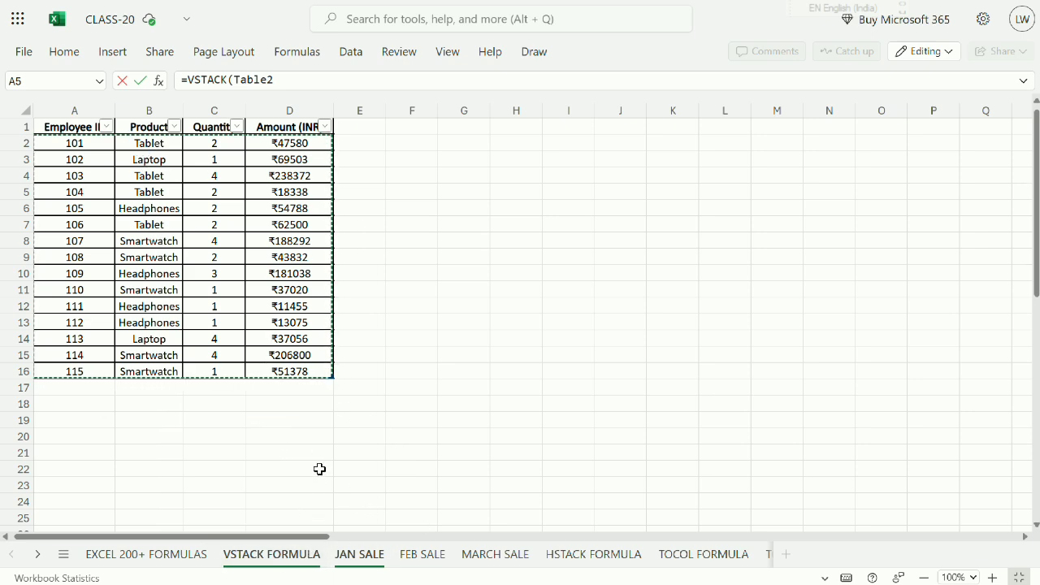
key("Escape")
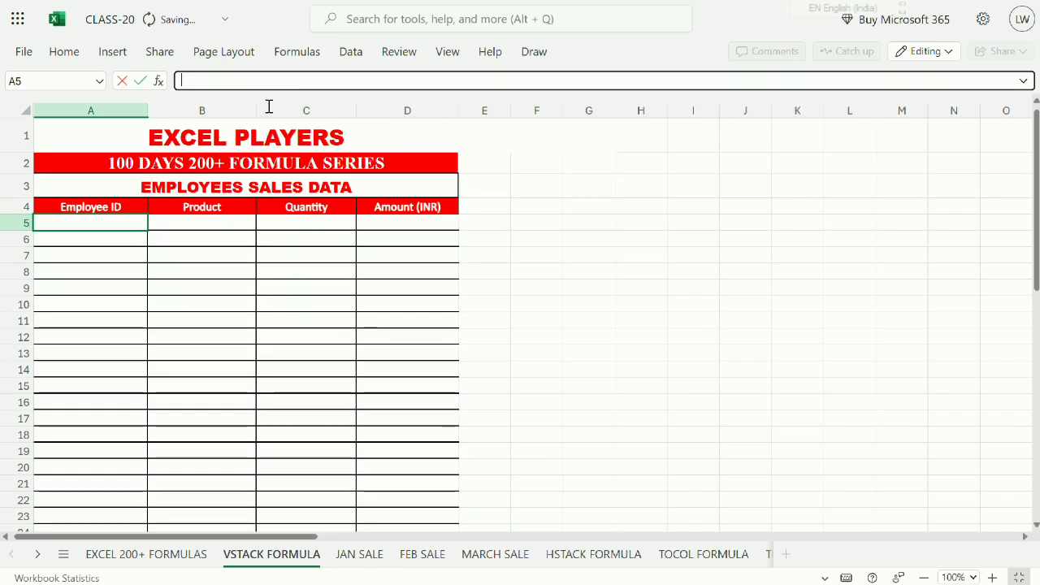
Check the header row A4:D4 and the empty cells directly below it on the VSTACK FORMULA sheet
left_click(70, 255)
left_click_drag(42, 206, 406, 206)
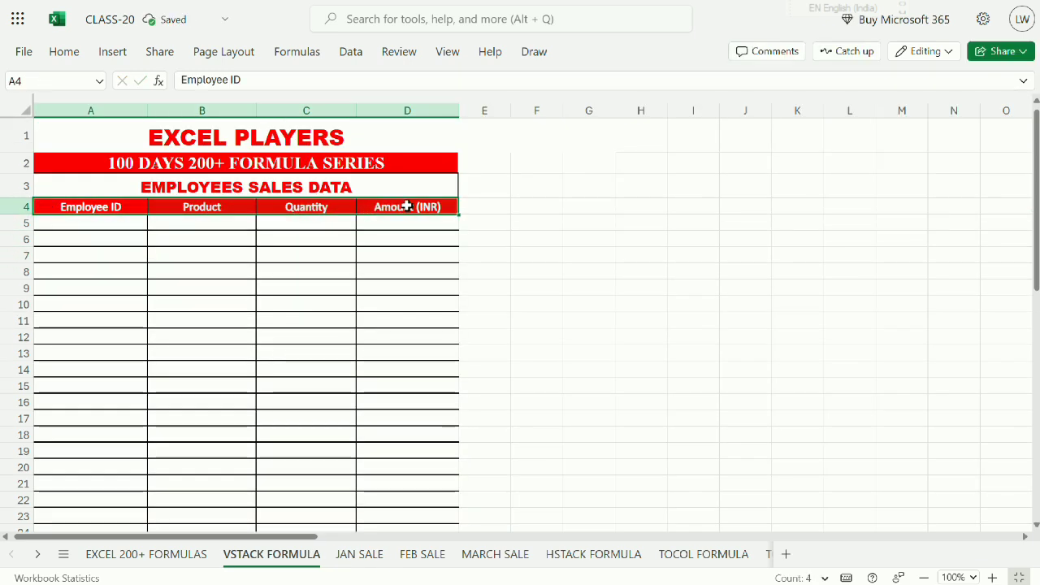
left_click(87, 223)
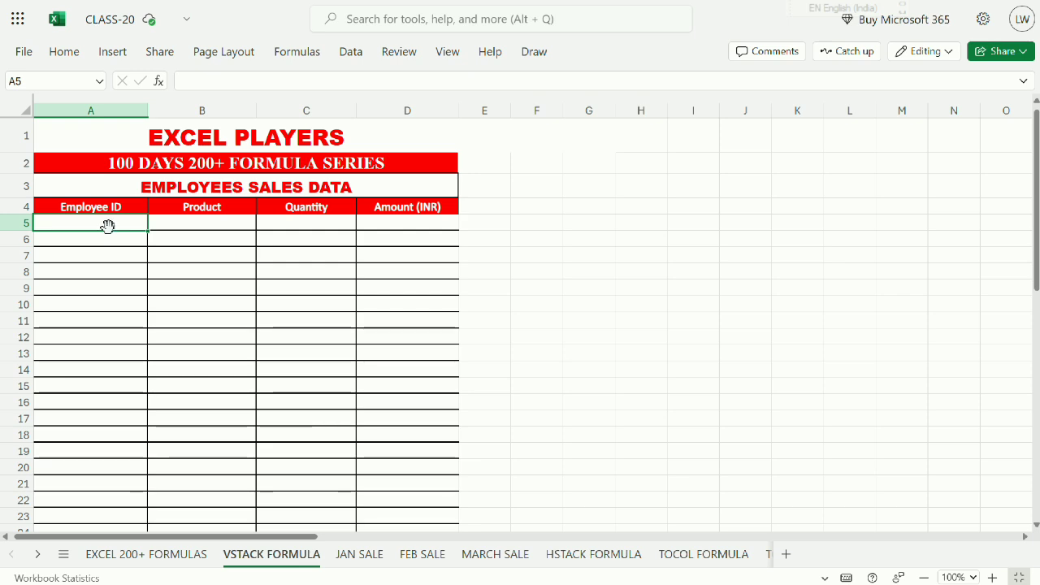
left_click_drag(122, 201, 202, 232)
left_click_drag(86, 221, 139, 274)
Begin a VSTACK formula in A5 of the VSTACK FORMULA sheet with the JAN SALE records A2:D16 (Table2) as the first array
left_click(108, 229)
type("=VSTA")
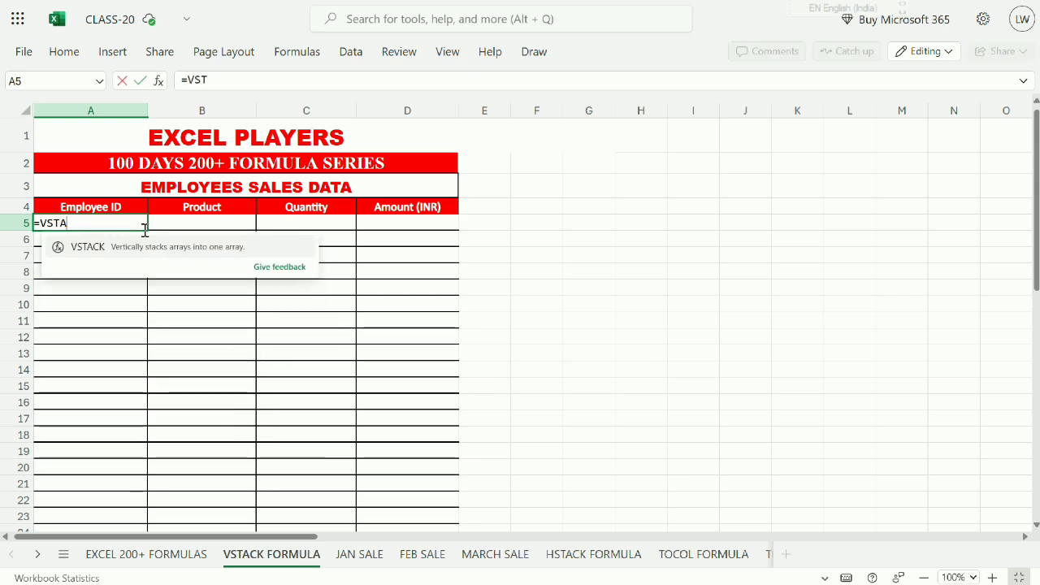
key("Tab")
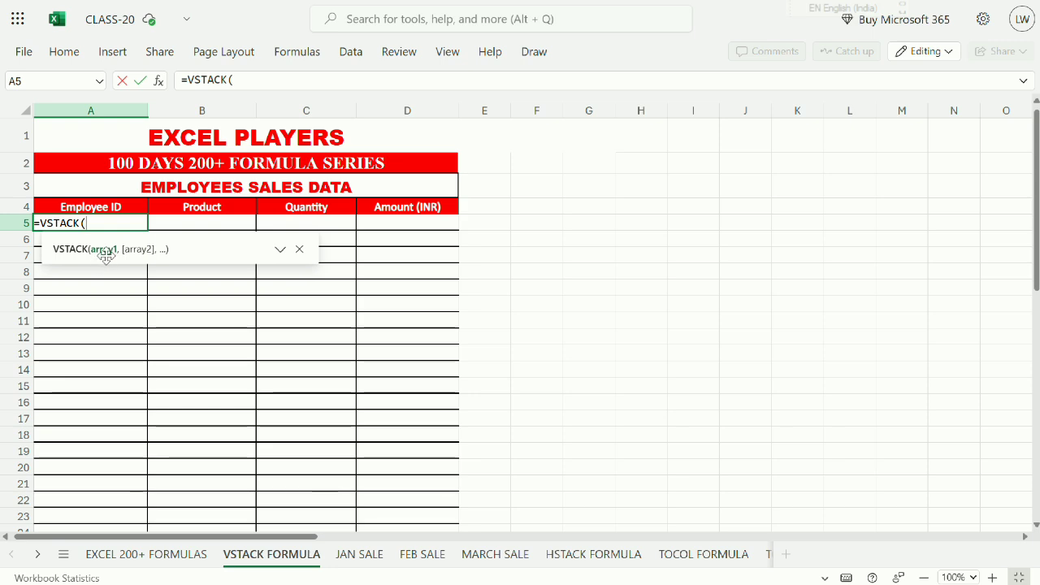
left_click(352, 557)
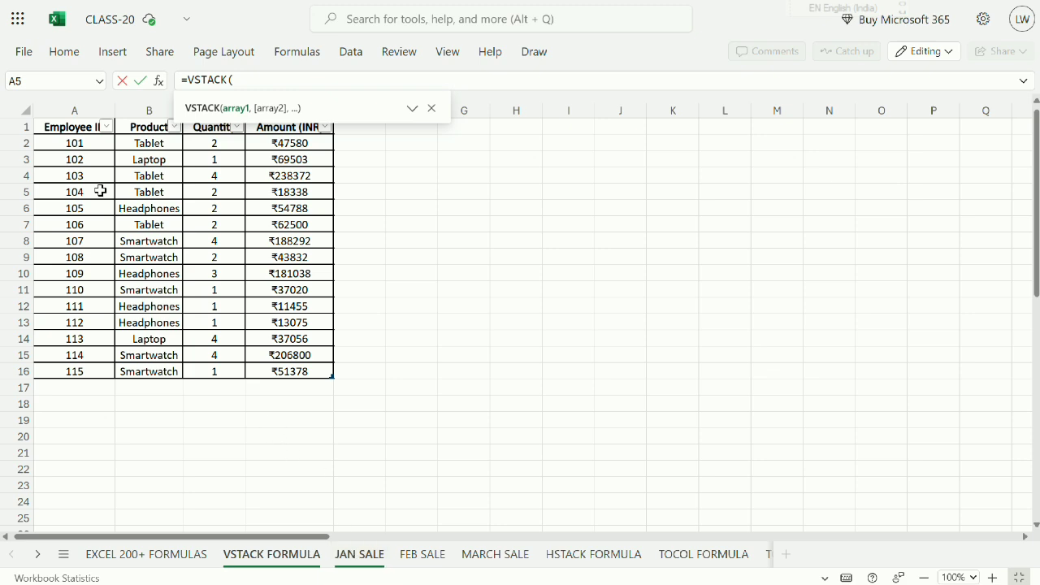
left_click_drag(74, 150, 312, 370)
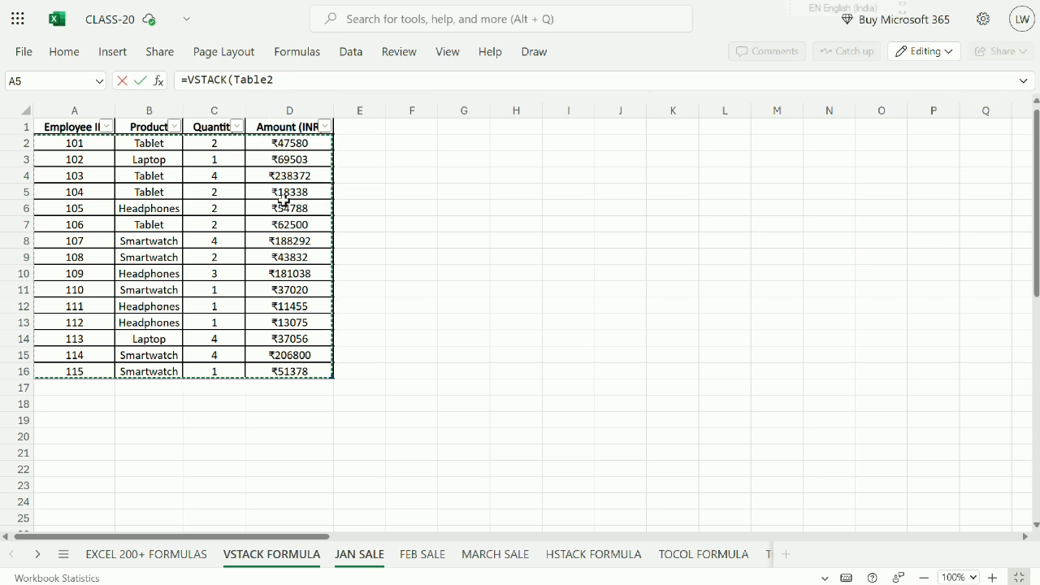
type(",")
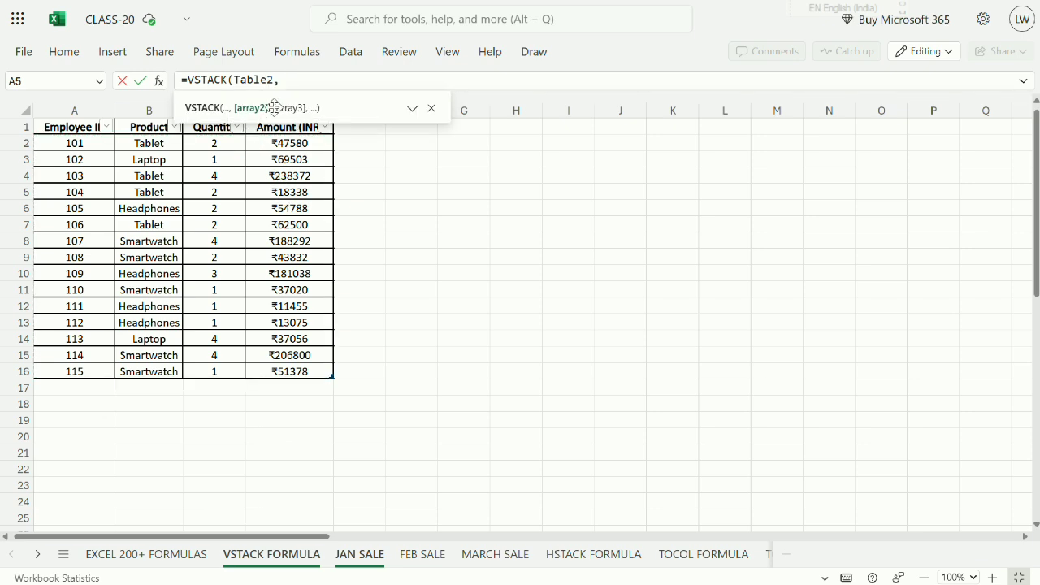
Add the FEB SALE and MARCH SALE records A2:D16 as further arrays, complete =VSTACK(Table2,Table3,Table4) and select the stacked result A5:D49
left_click(408, 555)
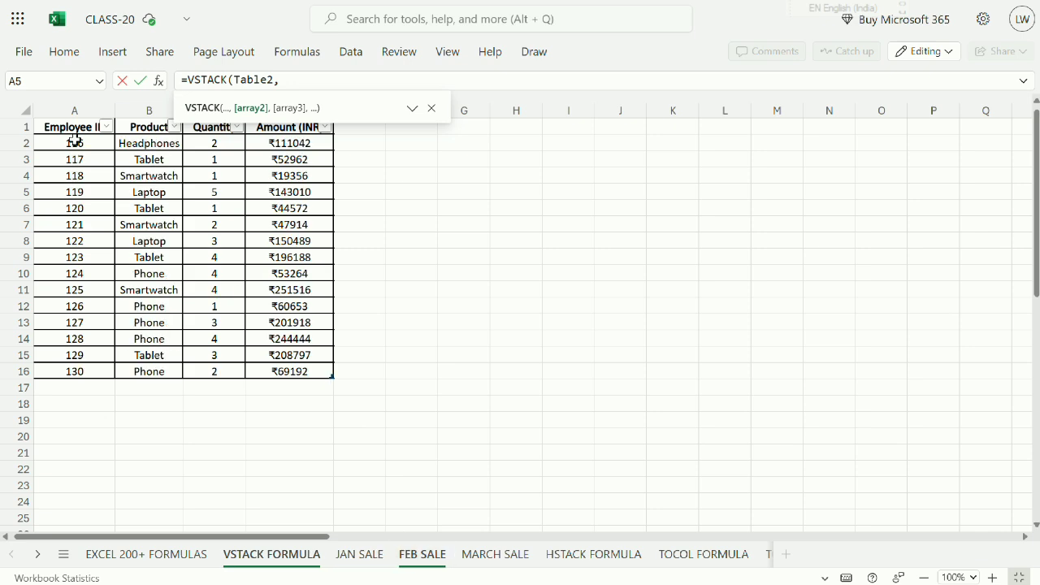
left_click_drag(74, 140, 295, 372)
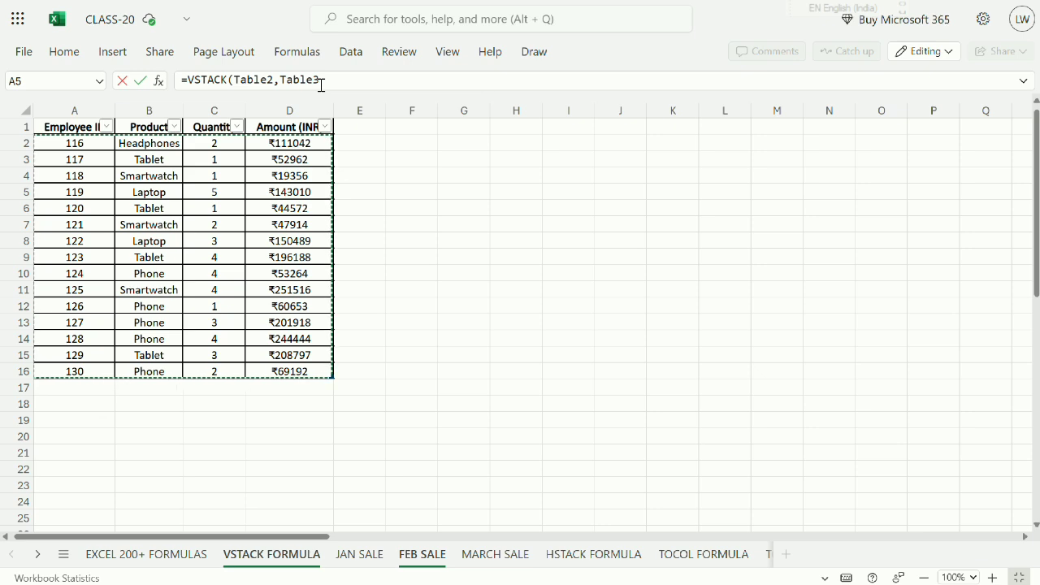
type(",")
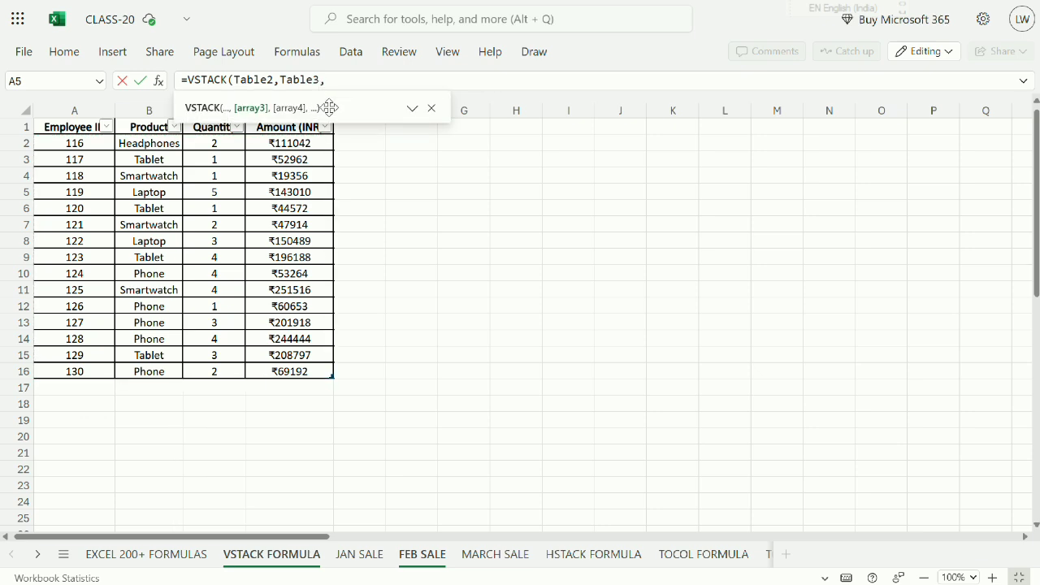
left_click(496, 555)
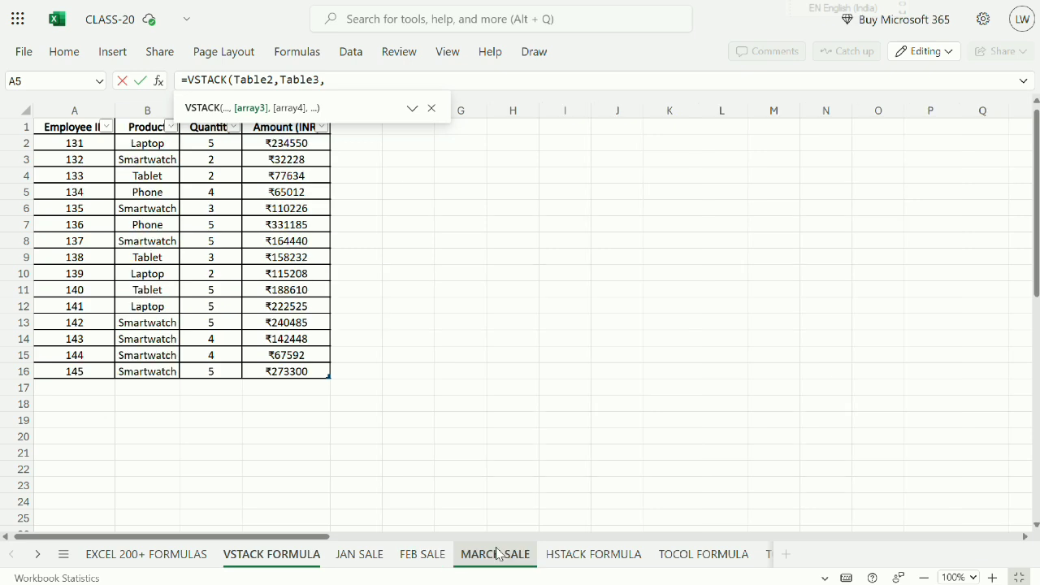
left_click(58, 148)
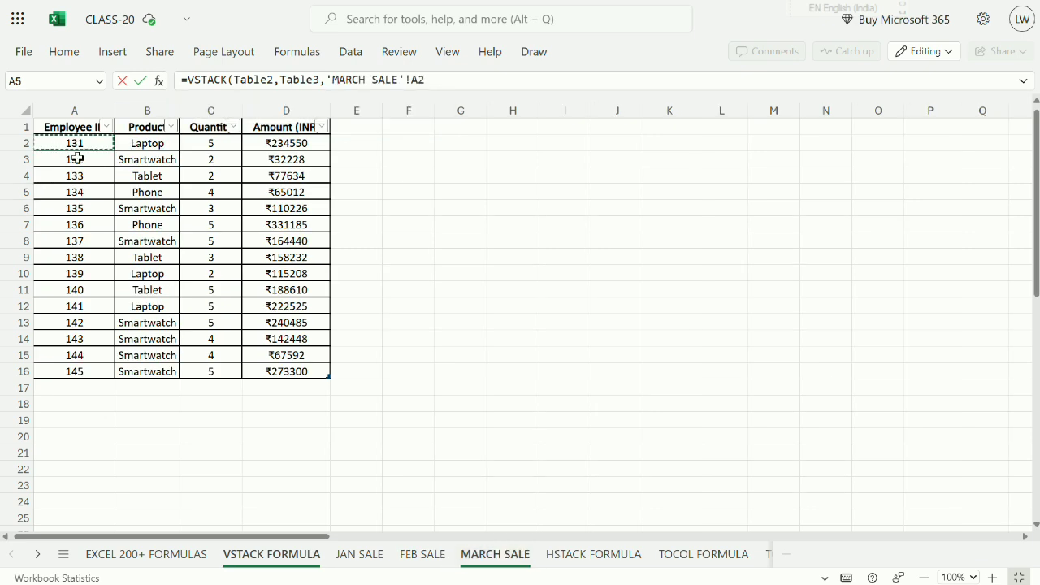
left_click_drag(282, 378, 282, 373)
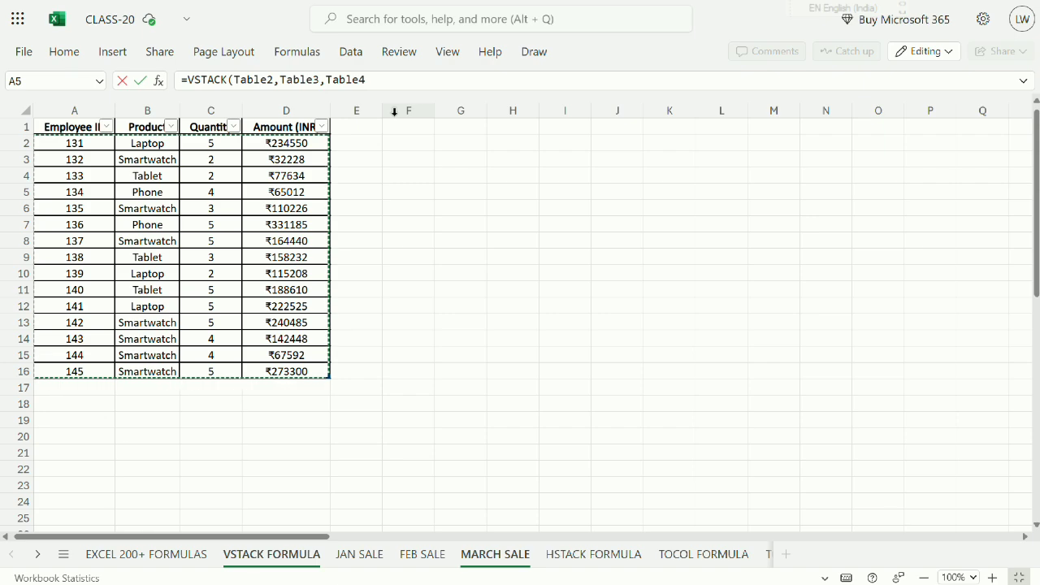
key("Return")
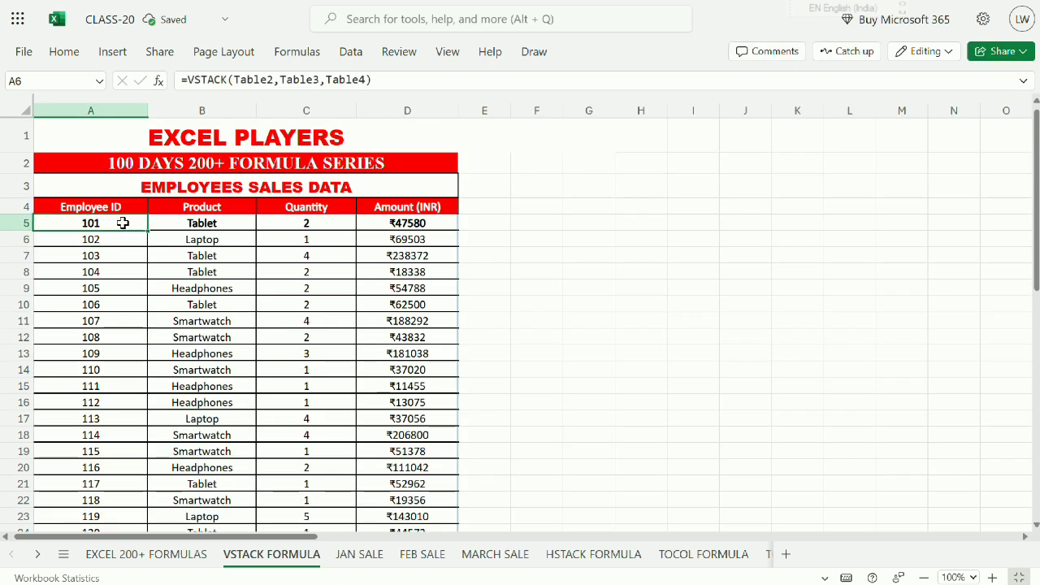
left_click_drag(122, 223, 390, 377)
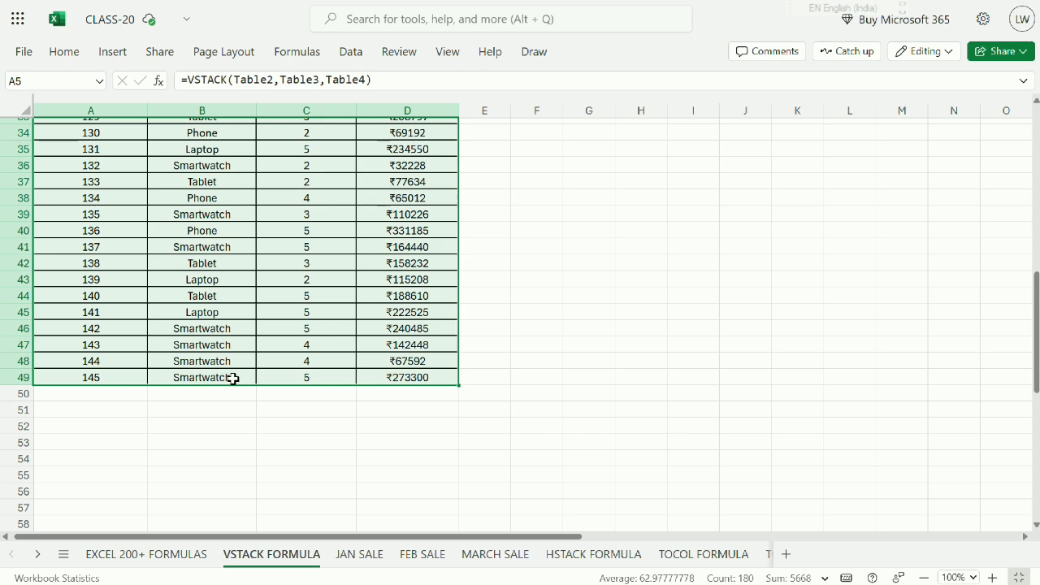
Set the quantity of employee 145 in cell C16 of the MARCH SALE sheet to 6
left_click(496, 554)
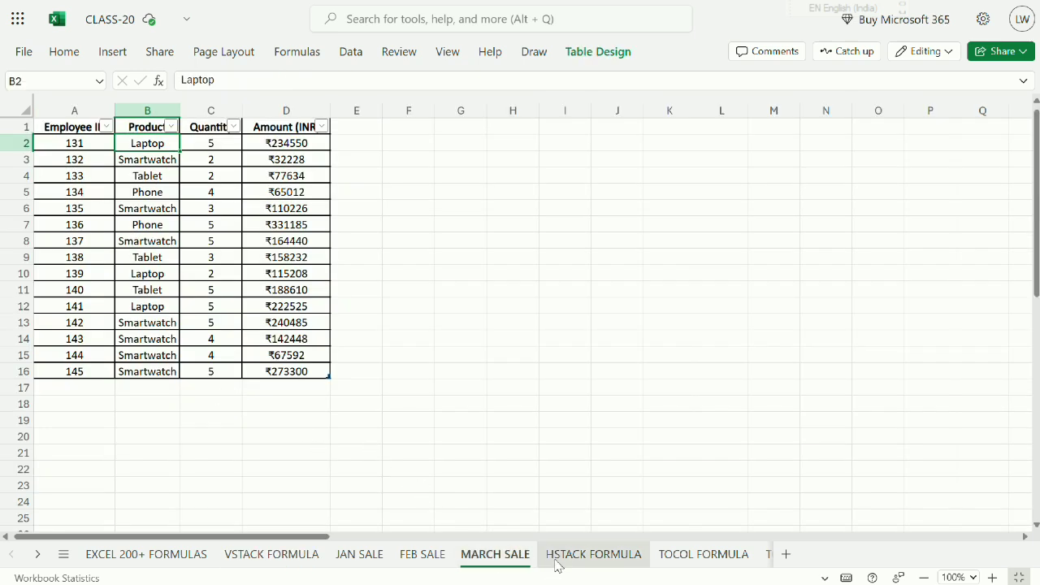
left_click(206, 366)
type("6")
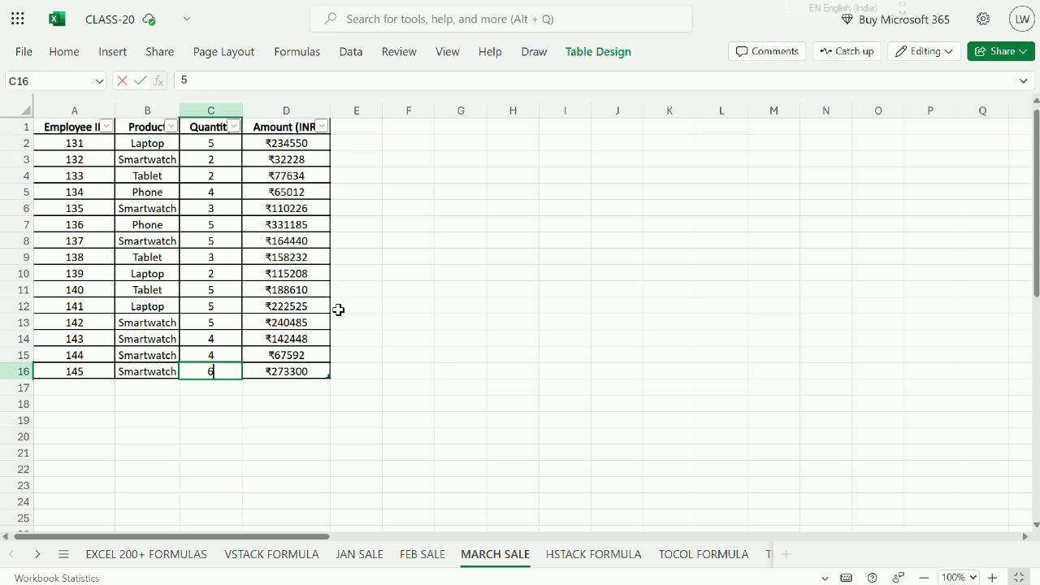
key("Return")
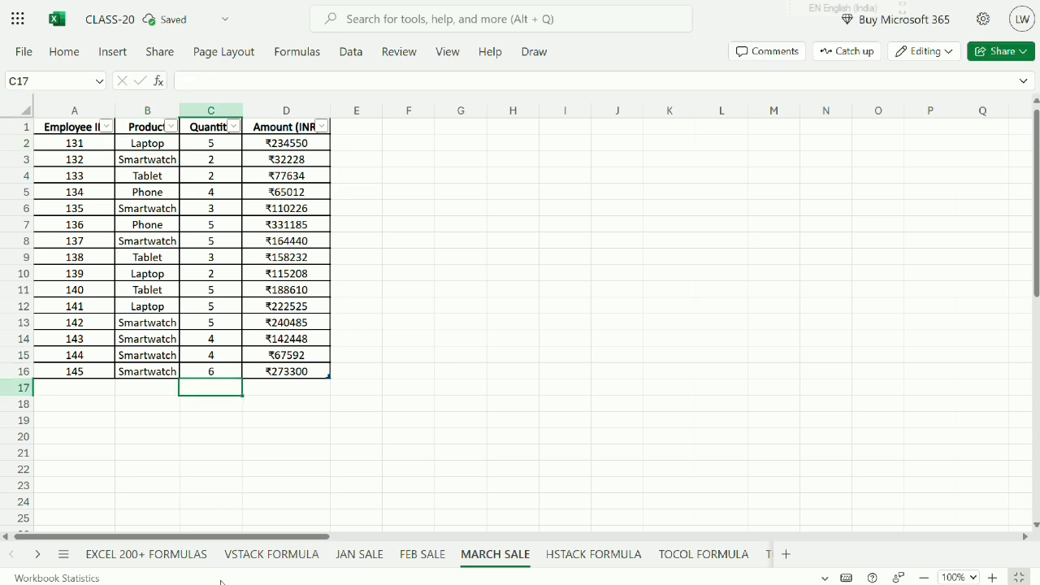
Check the quantity for employee 145 in C49 of the VSTACK FORMULA sheet and review the stacked records from the header row down
left_click(268, 554)
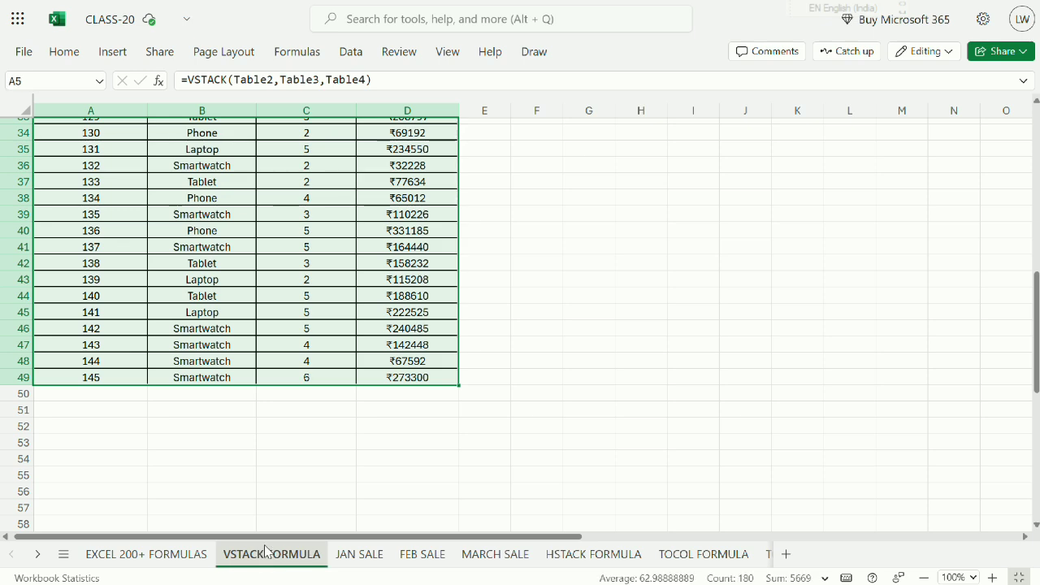
left_click(298, 375)
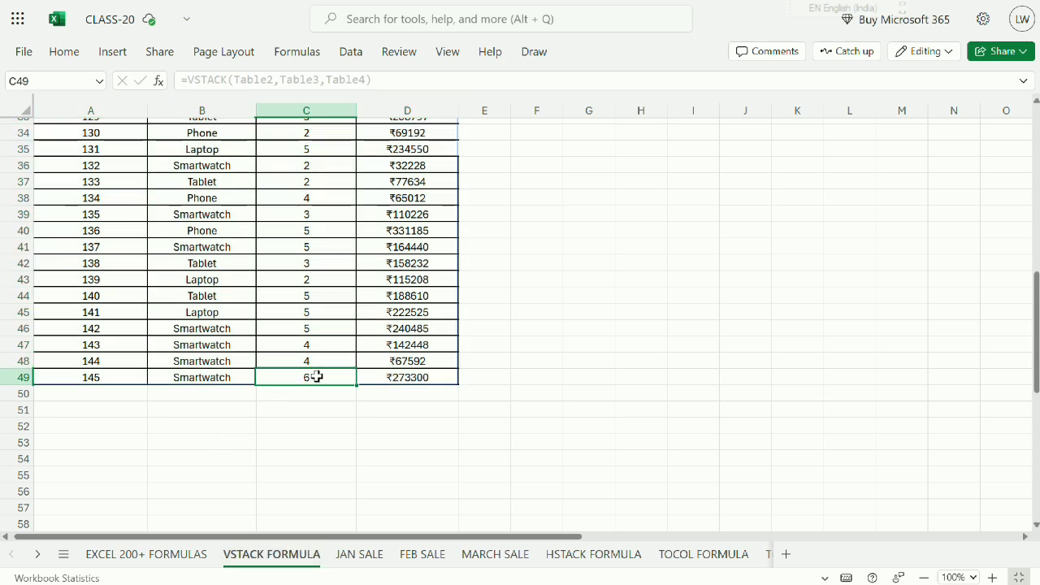
key("Up")
key("Up")
scroll(309, 372, "up", 10)
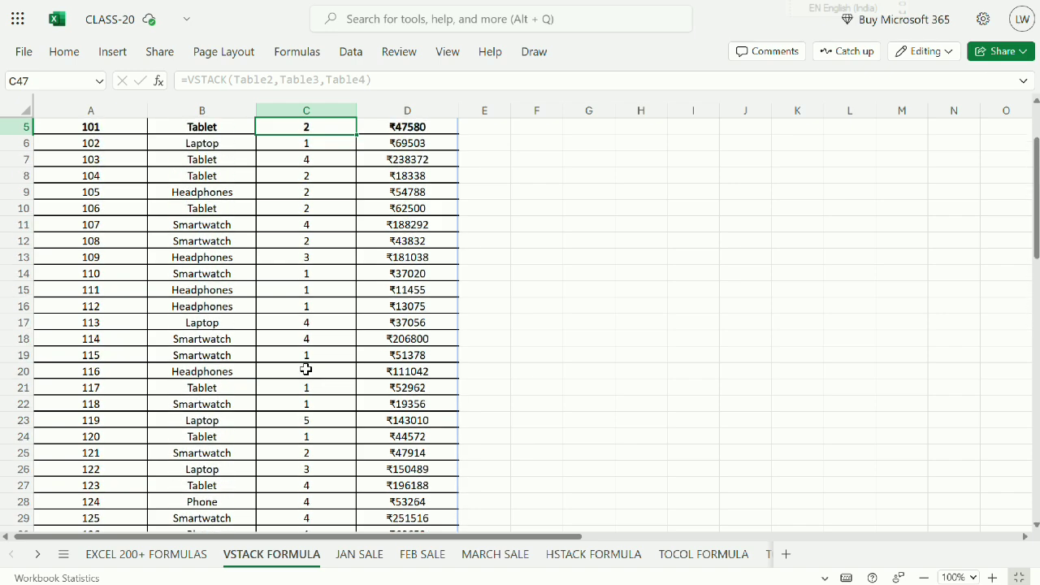
key("ctrl+Up")
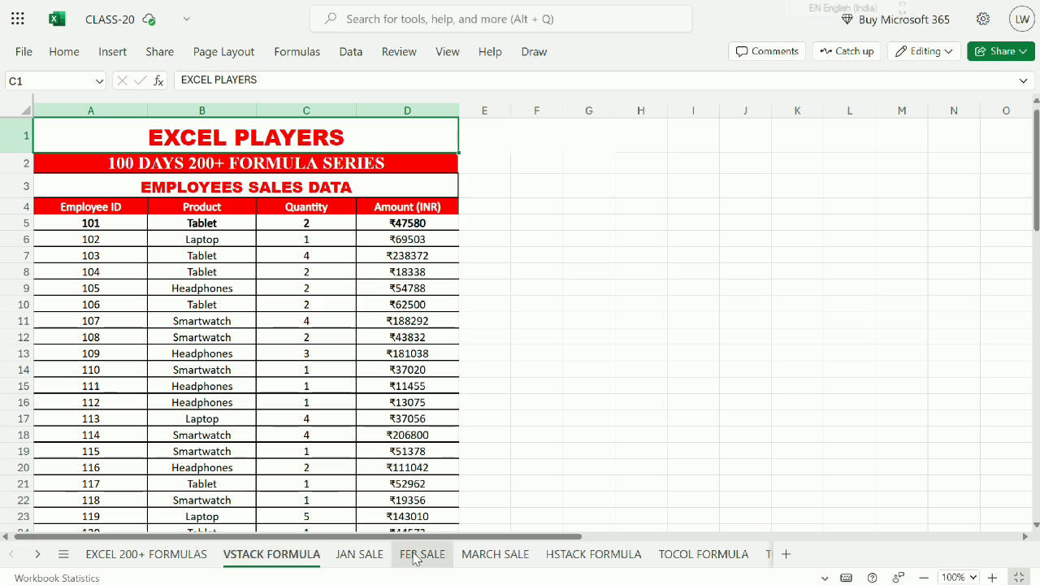
left_click(112, 207)
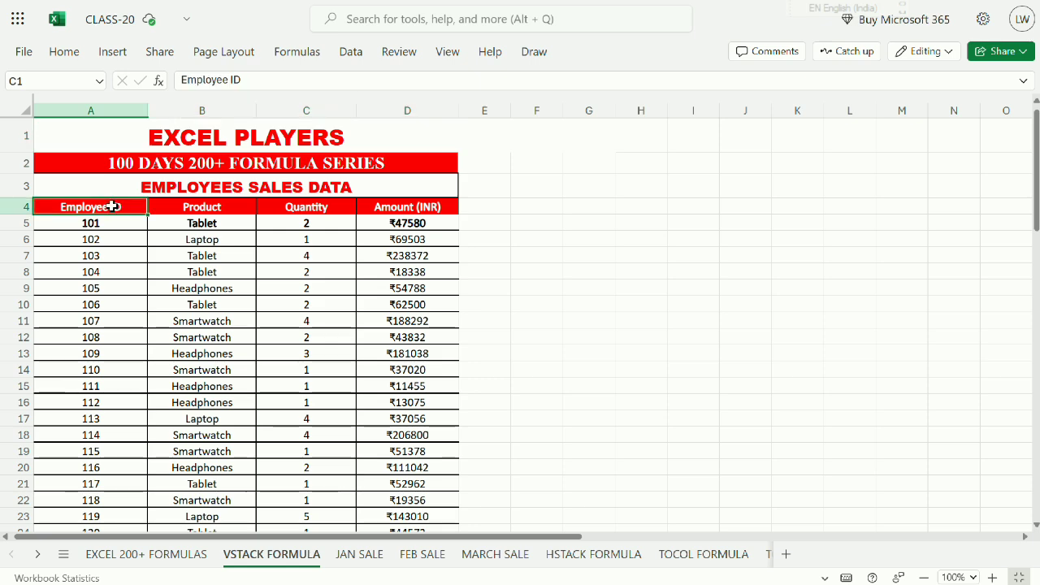
left_click_drag(112, 207, 415, 443)
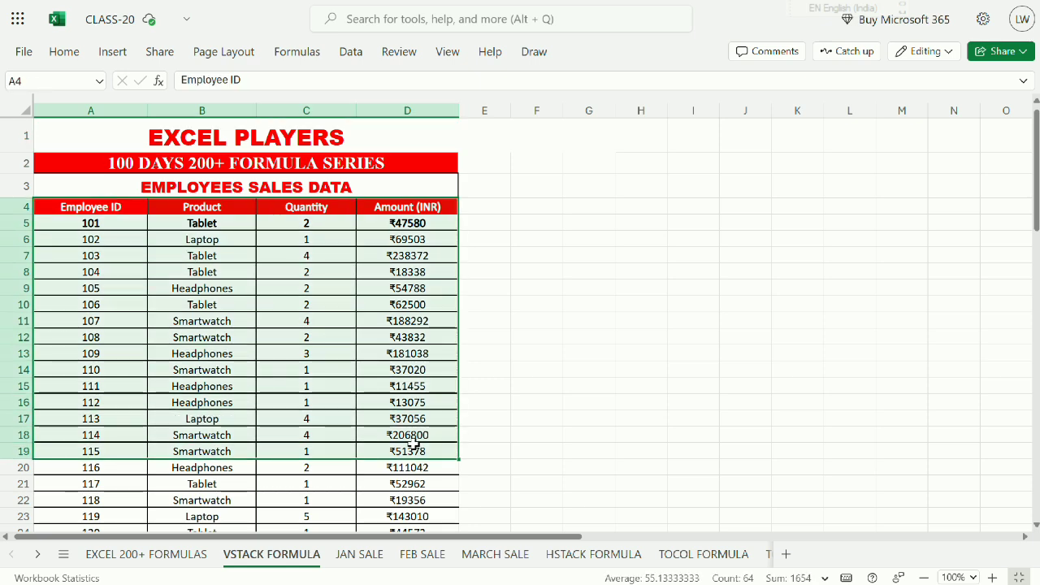
Examine the employee name and department records in A6:B11 of the HSTACK FORMULA sheet
left_click(606, 555)
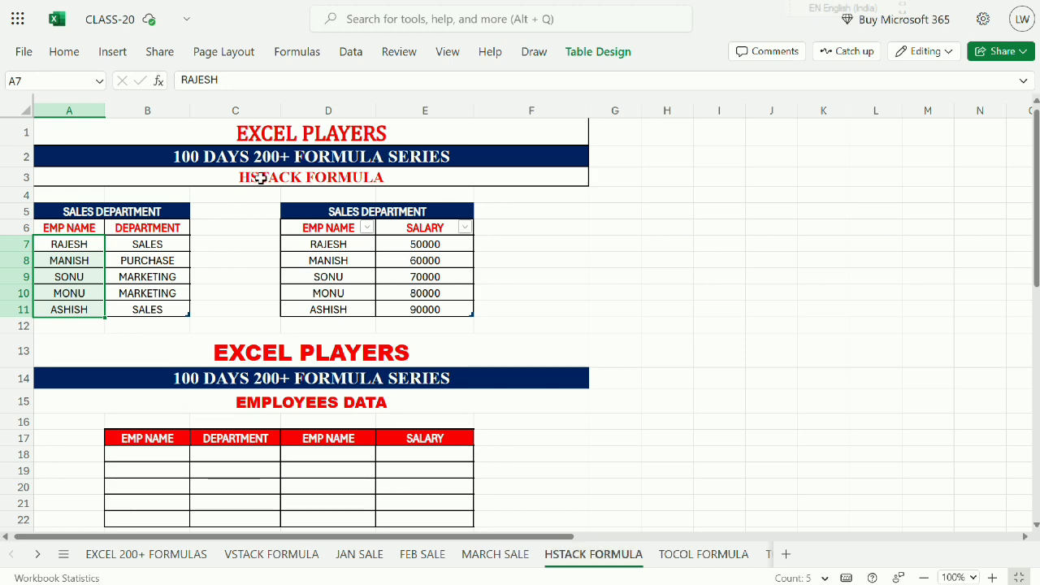
left_click_drag(96, 210, 78, 301)
left_click_drag(148, 243, 143, 309)
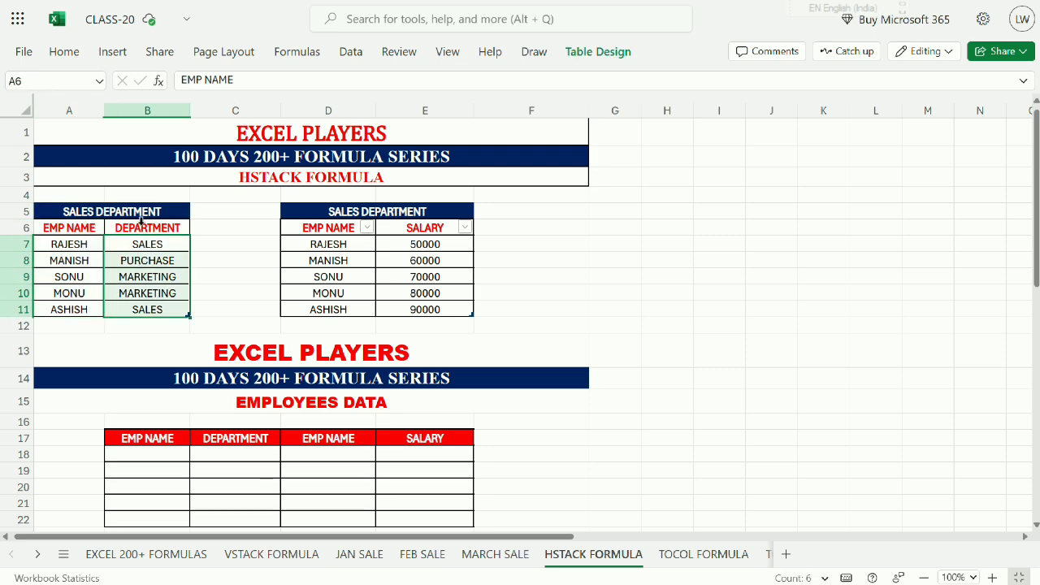
left_click(81, 246)
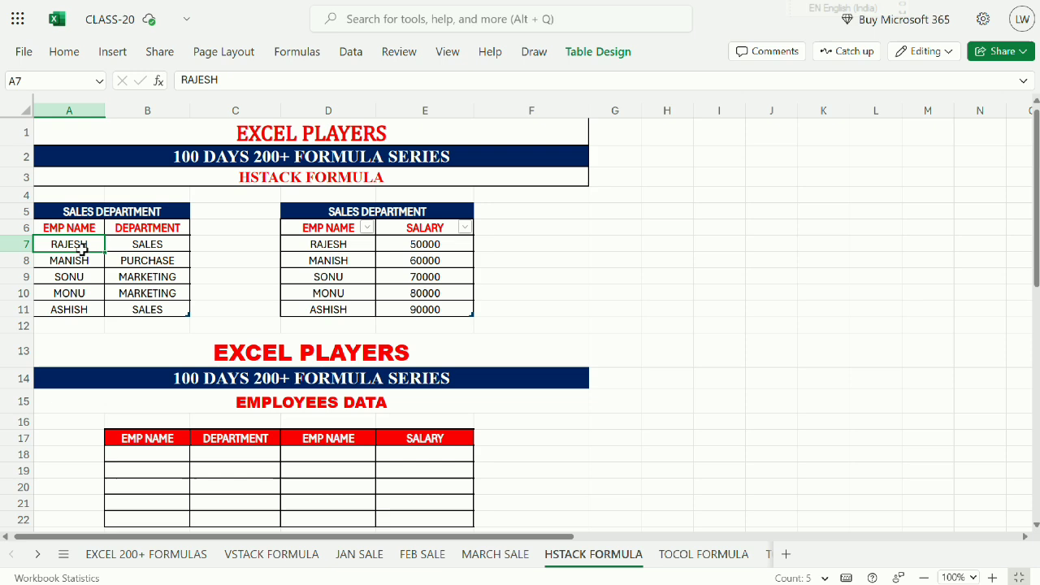
left_click(148, 245)
left_click(136, 262)
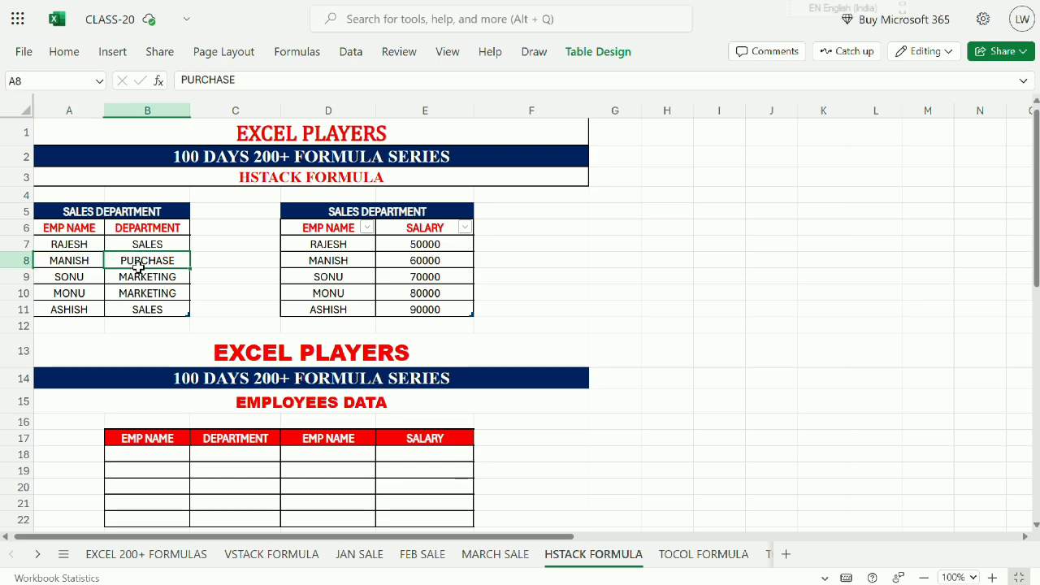
left_click(88, 288)
left_click(145, 278)
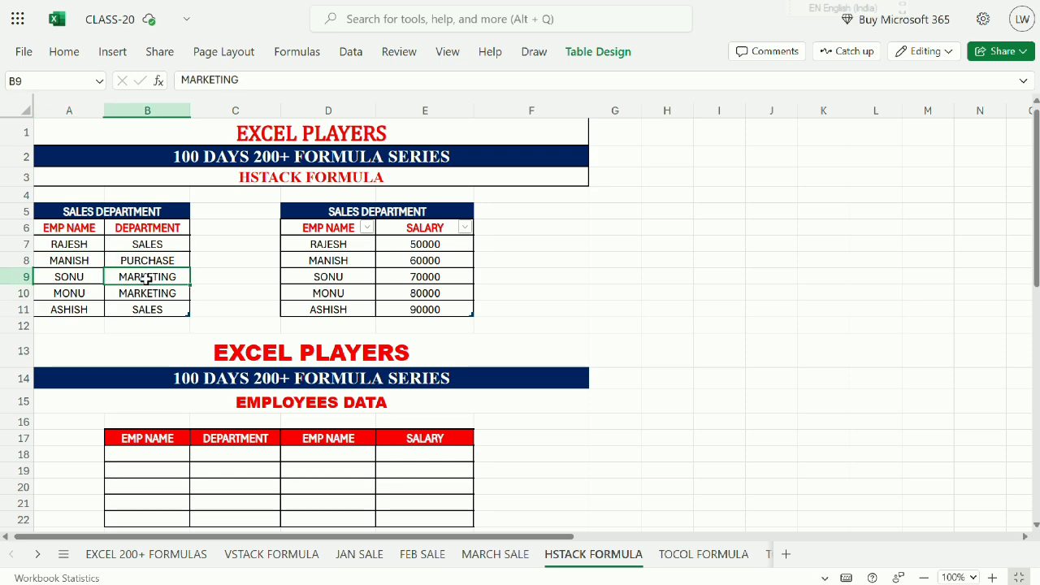
Examine the employee salary records in D7:E11 and the empty EMPLOYEES DATA grid B17:E22 below them
left_click(326, 243)
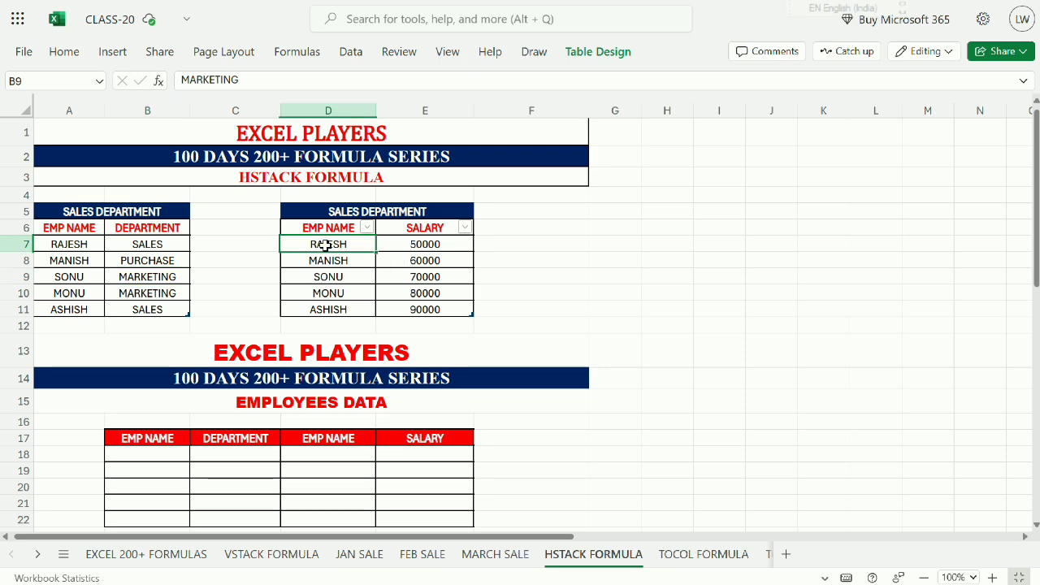
left_click(416, 248)
left_click(348, 275)
left_click(423, 273)
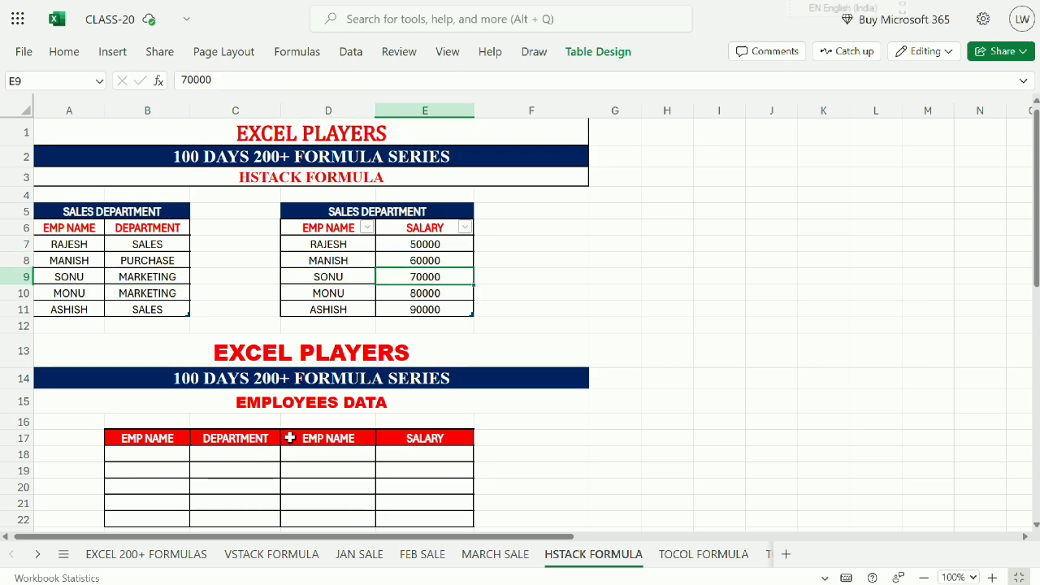
left_click(211, 402)
left_click_drag(135, 437, 360, 516)
left_click(129, 455)
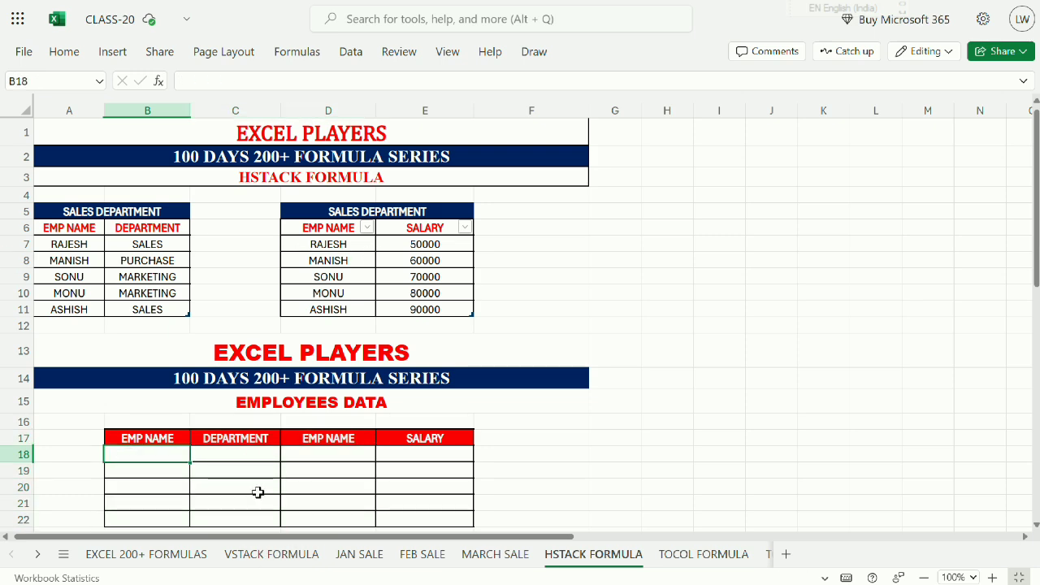
Compare the side-by-side row layout of the two HSTACK FORMULA tables with the vertical records on the JAN SALE sheet
left_click(247, 183)
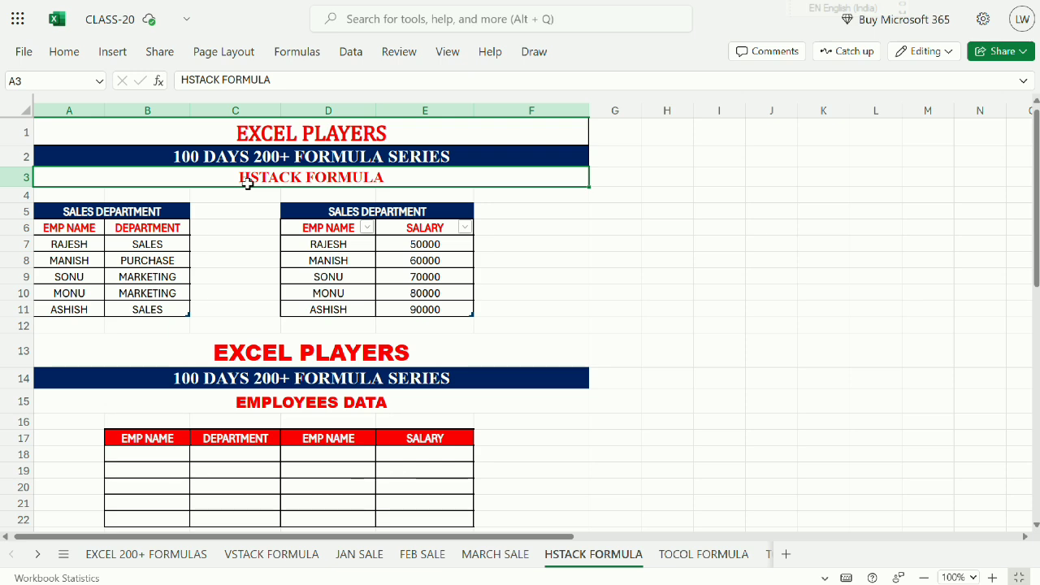
left_click_drag(67, 242, 767, 239)
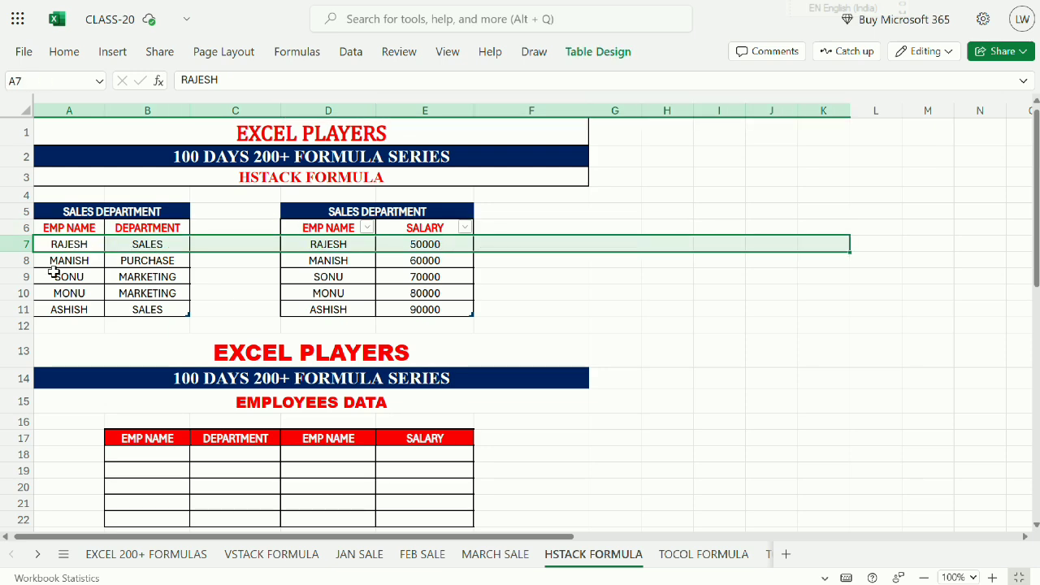
left_click_drag(54, 261, 805, 251)
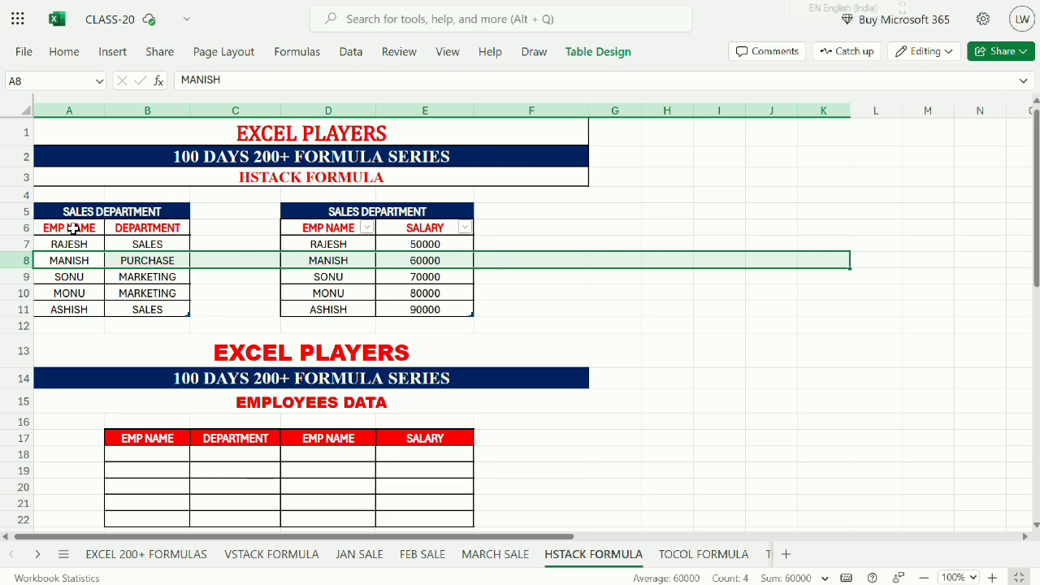
left_click_drag(71, 229, 76, 309)
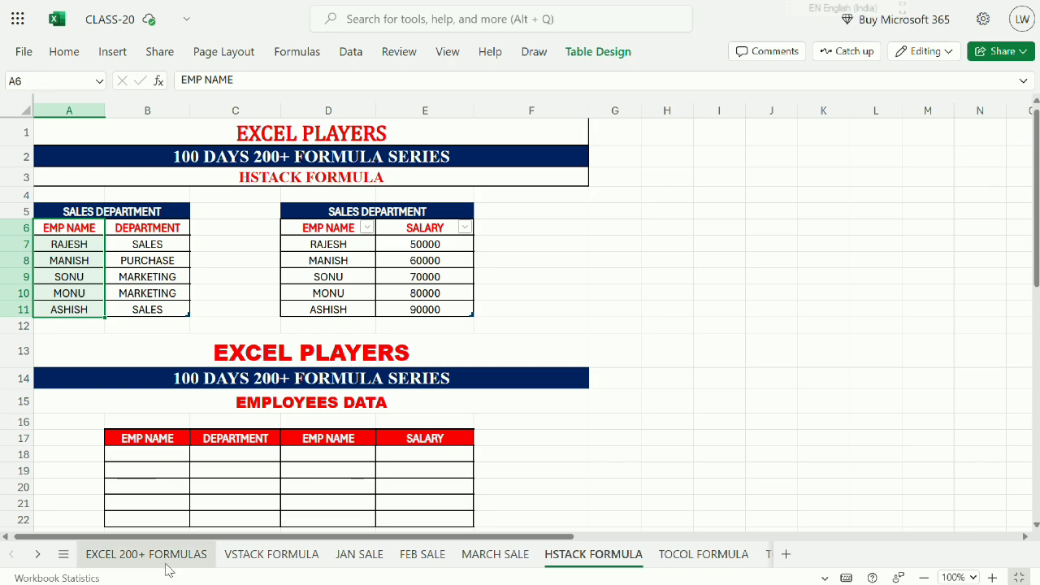
left_click(251, 560)
left_click(376, 559)
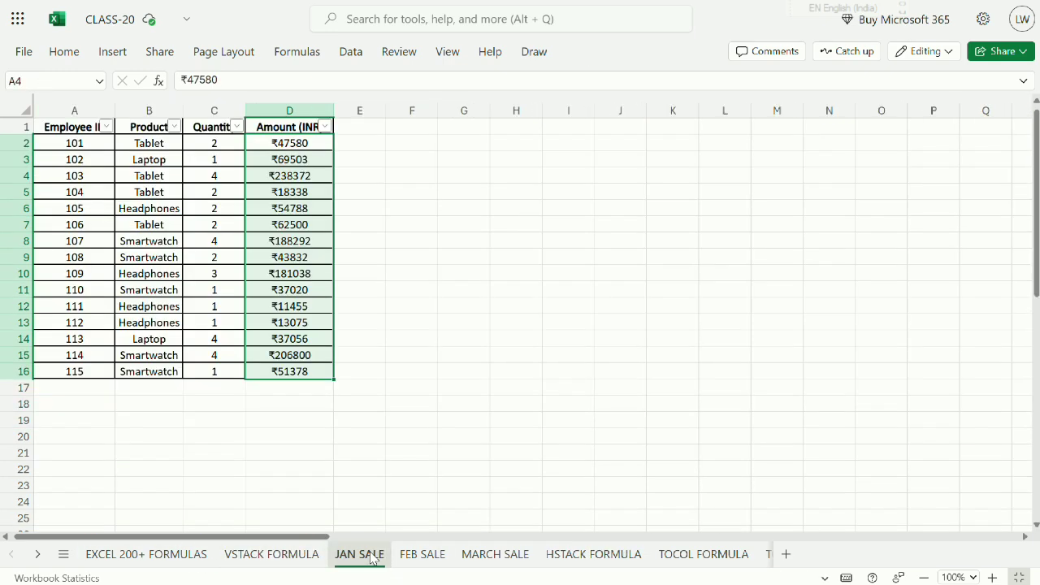
left_click_drag(65, 143, 70, 404)
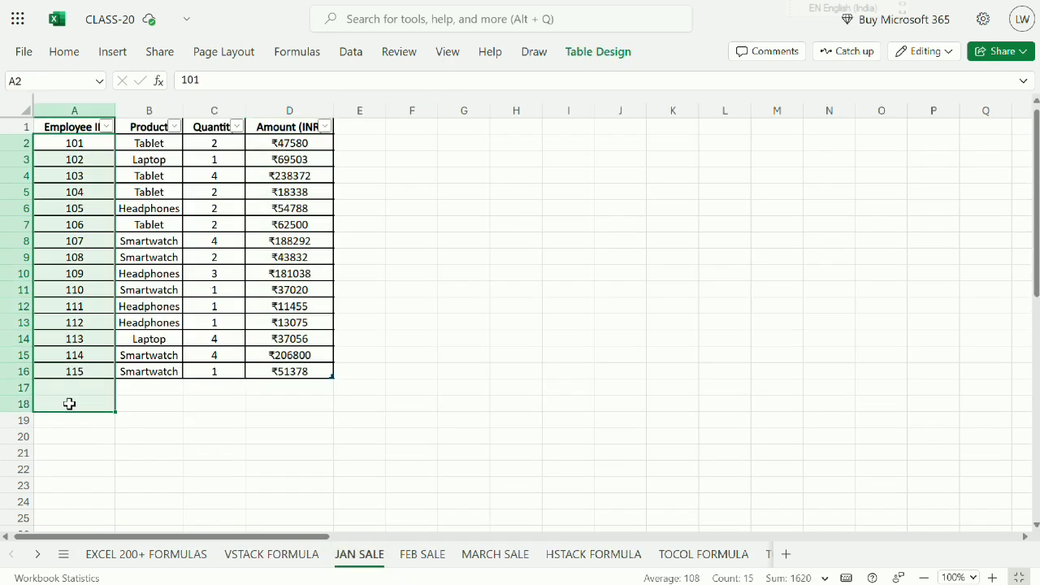
left_click(578, 553)
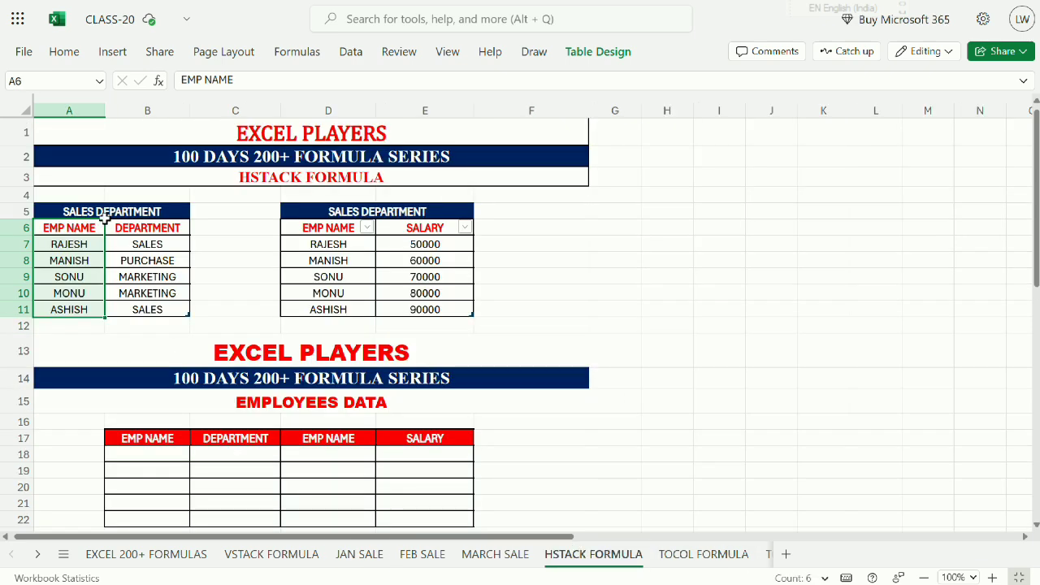
left_click_drag(69, 228, 269, 230)
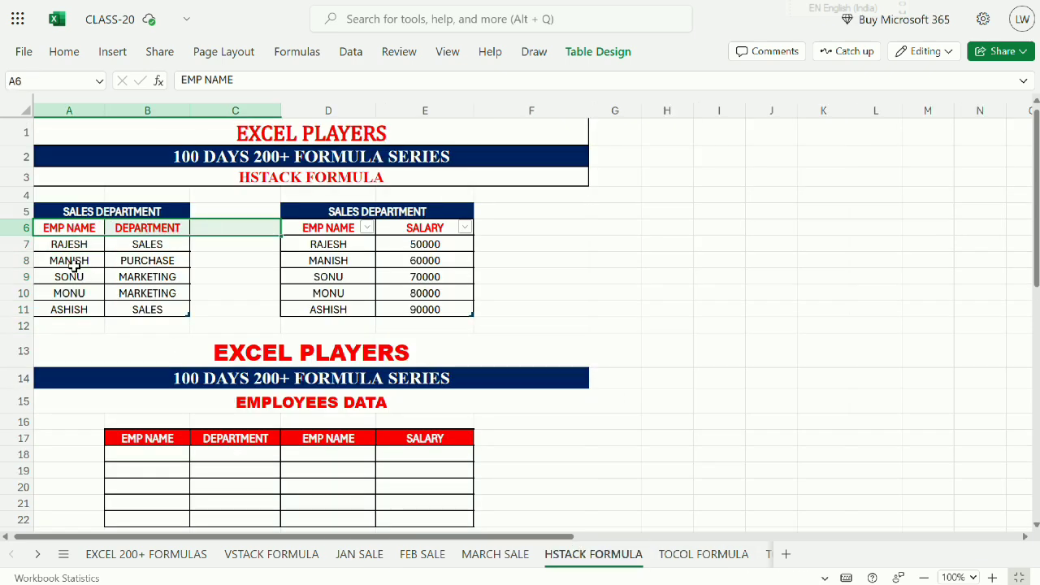
left_click_drag(56, 243, 262, 249)
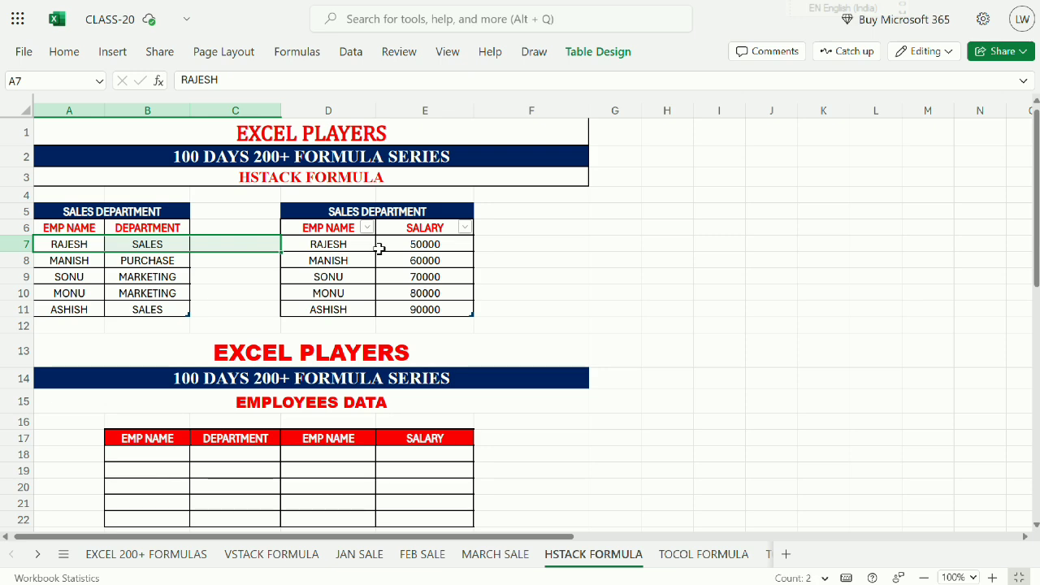
left_click_drag(328, 244, 606, 249)
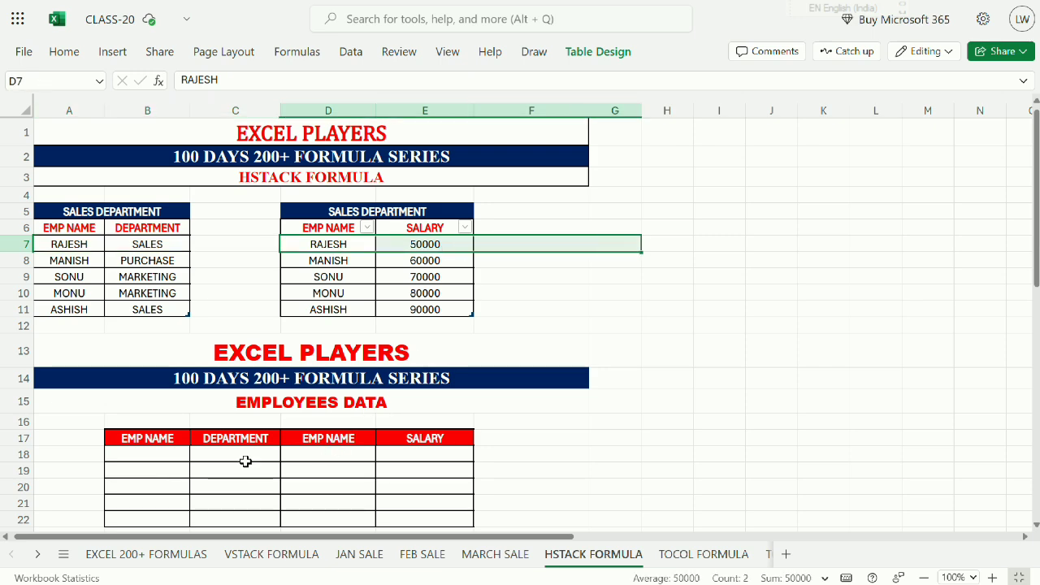
Begin an HSTACK formula in B18 of the HSTACK FORMULA sheet with the name and department records A7:B11 (Table5) as the first array
left_click(156, 455)
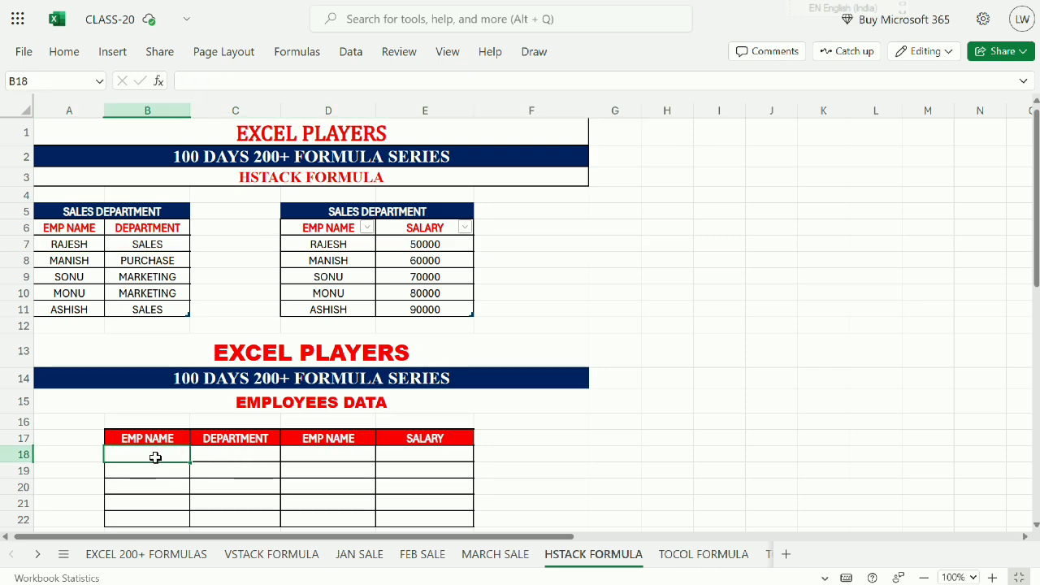
type("=HST")
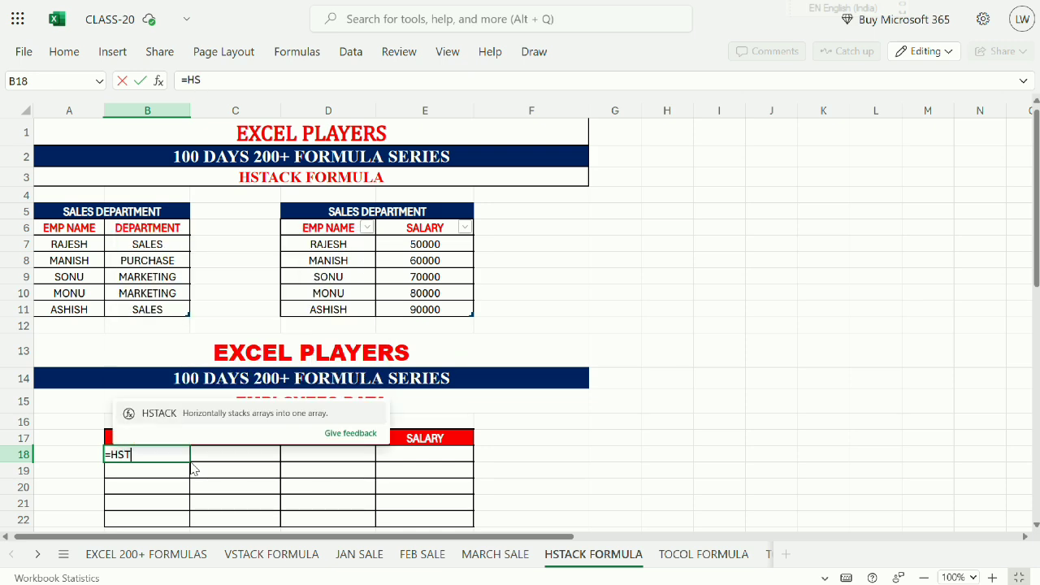
type("A")
key("Tab")
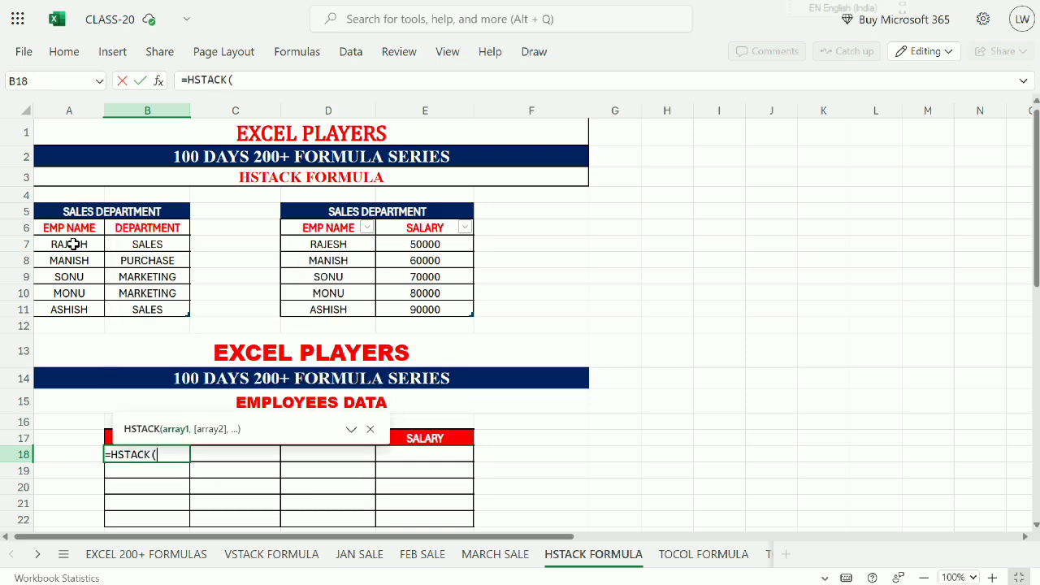
left_click_drag(72, 244, 149, 309)
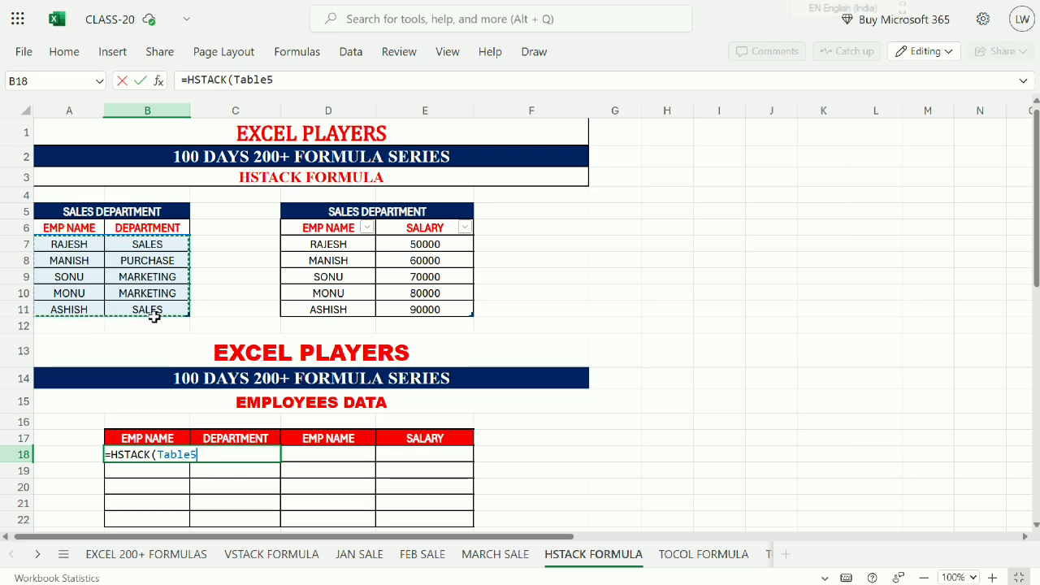
Add the salary records D7:E11 as the second array, complete =HSTACK(Table5,Table58) and select the combined result B18:E22
type(",")
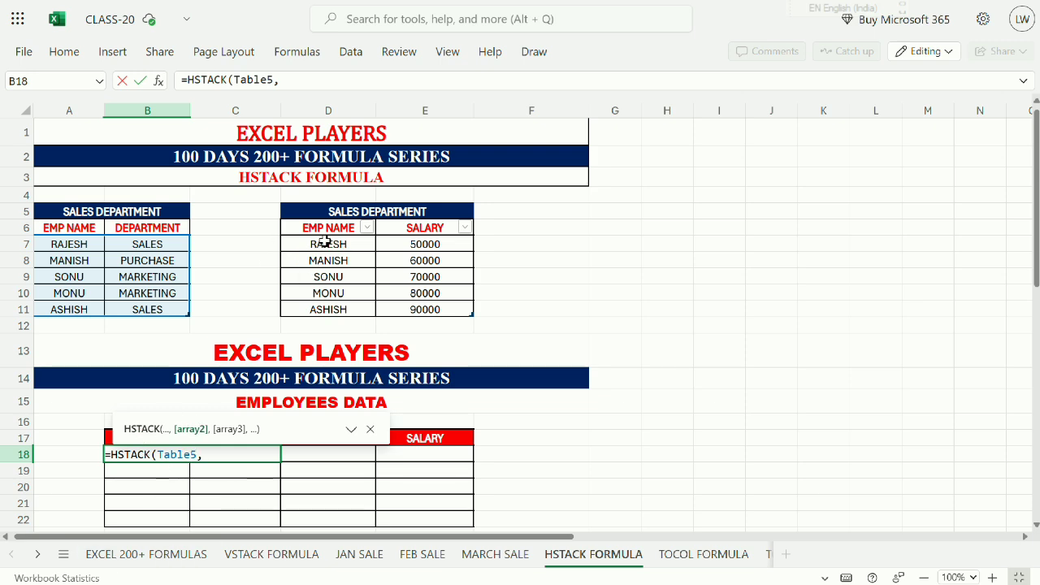
left_click_drag(325, 242, 421, 308)
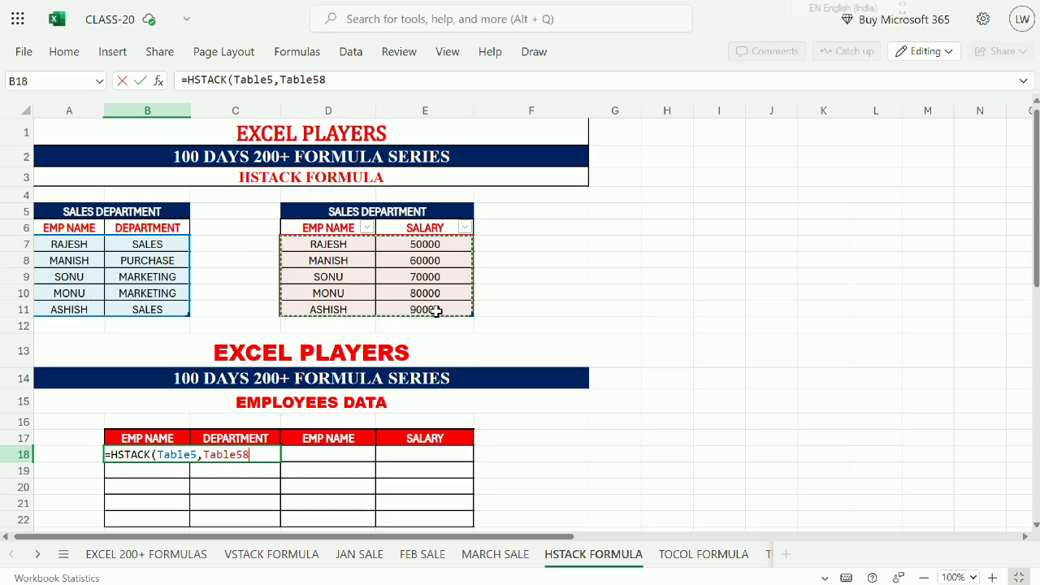
key("Return")
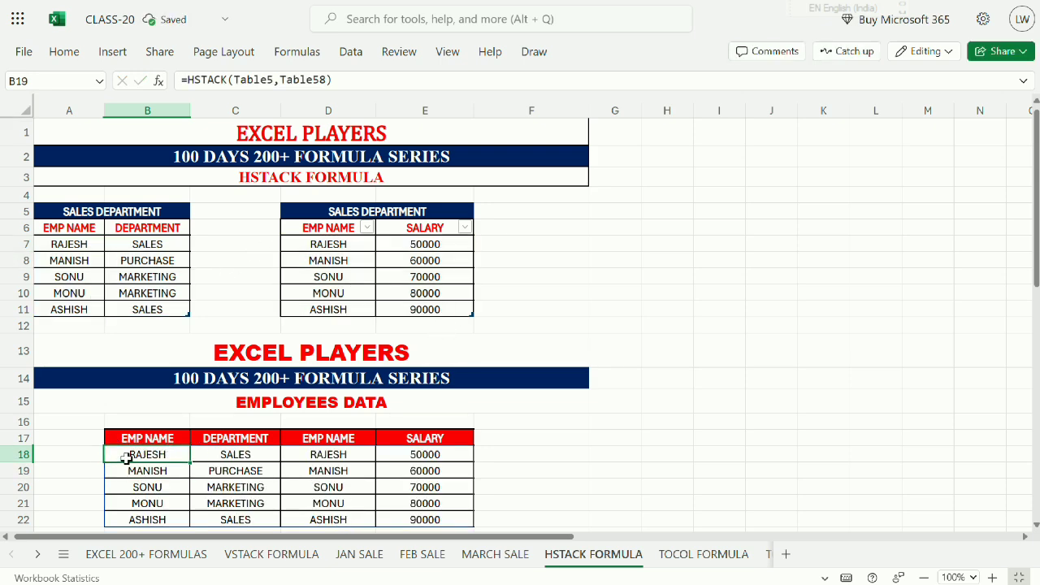
left_click_drag(128, 455, 449, 513)
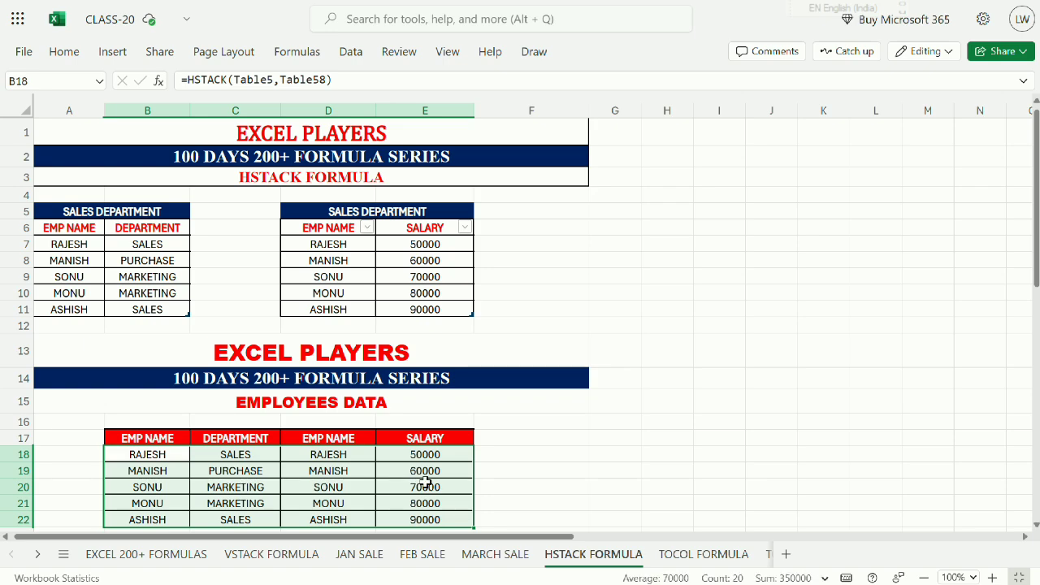
Examine the empty EMP NAME, DEPARTMENT and SALARY grid B26:D32 below the combined result, then the source tables above
key("Down")
key("Down")
key("Down")
key("Down")
key("Down")
key("Down")
key("Down")
key("Down")
key("Down")
key("Down")
key("Down")
key("Down")
key("Down")
key("Down")
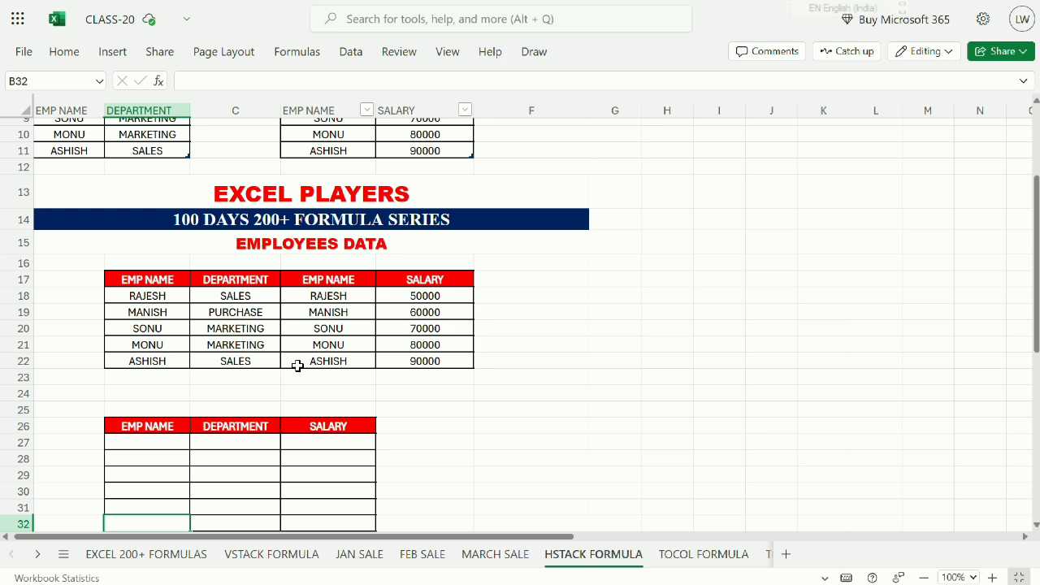
key("Up")
key("Up")
key("Up")
key("Up")
key("Up")
key("Up")
key("Up")
key("Up")
key("Up")
key("Up")
key("Up")
key("Up")
key("Up")
key("Up")
key("Up")
key("Up")
key("Up")
key("Up")
key("Up")
key("Up")
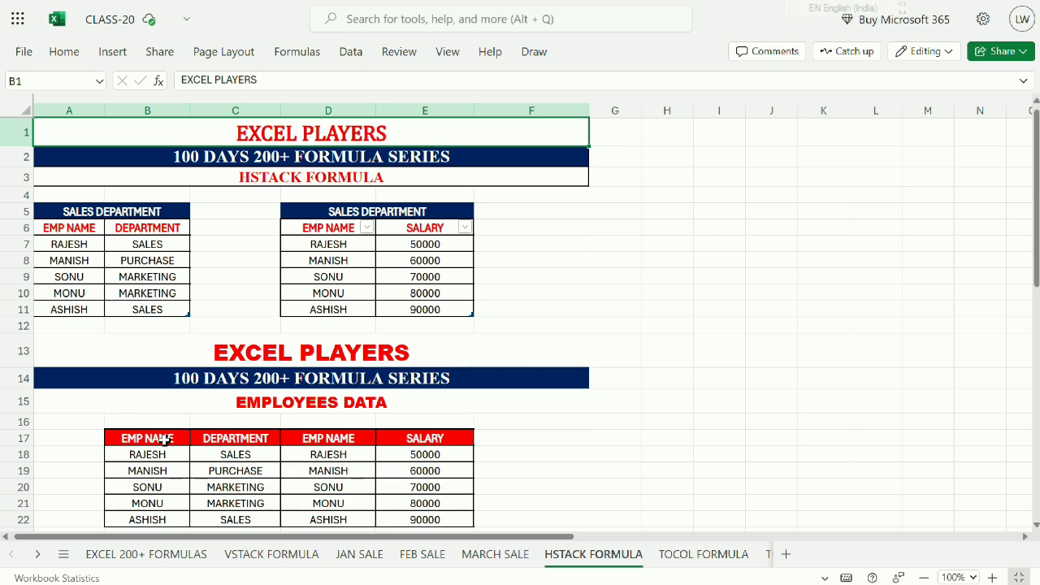
Review the columns of the combined EMPLOYEES DATA result B17:E22 one by one
left_click_drag(163, 438, 161, 495)
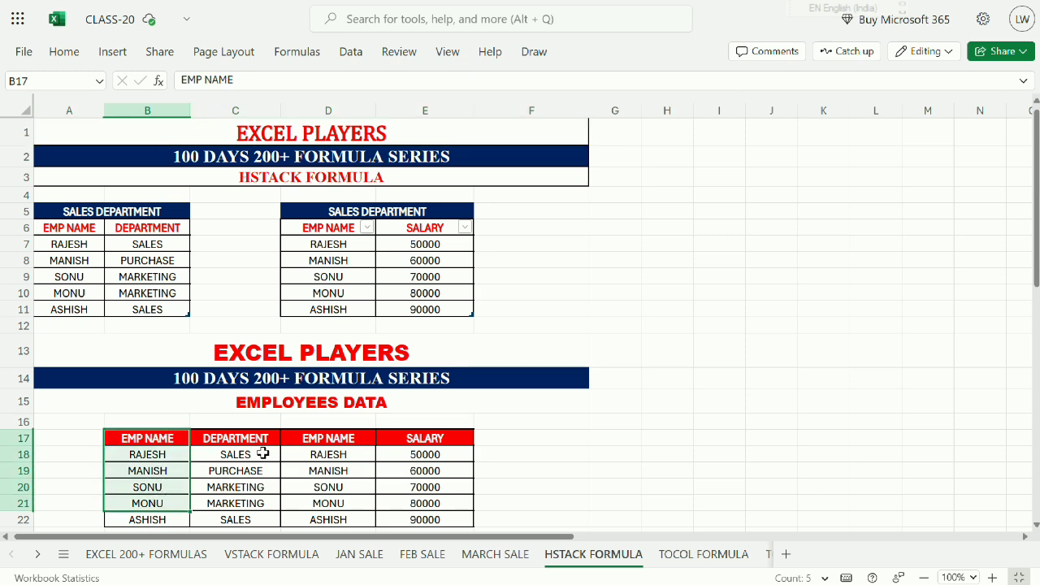
left_click_drag(268, 453, 254, 506)
left_click_drag(351, 442, 345, 498)
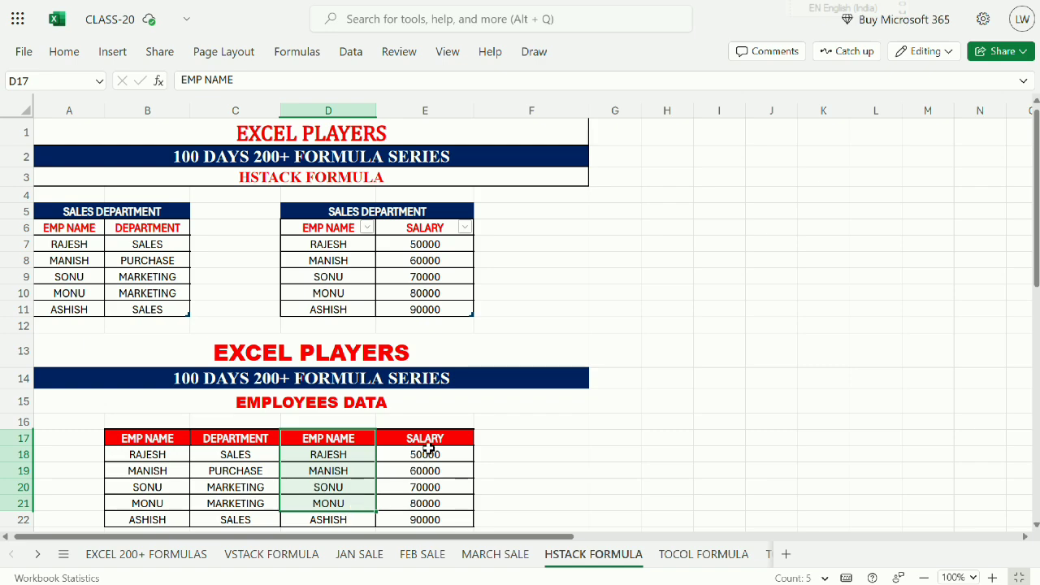
left_click_drag(428, 452, 429, 507)
left_click(428, 507)
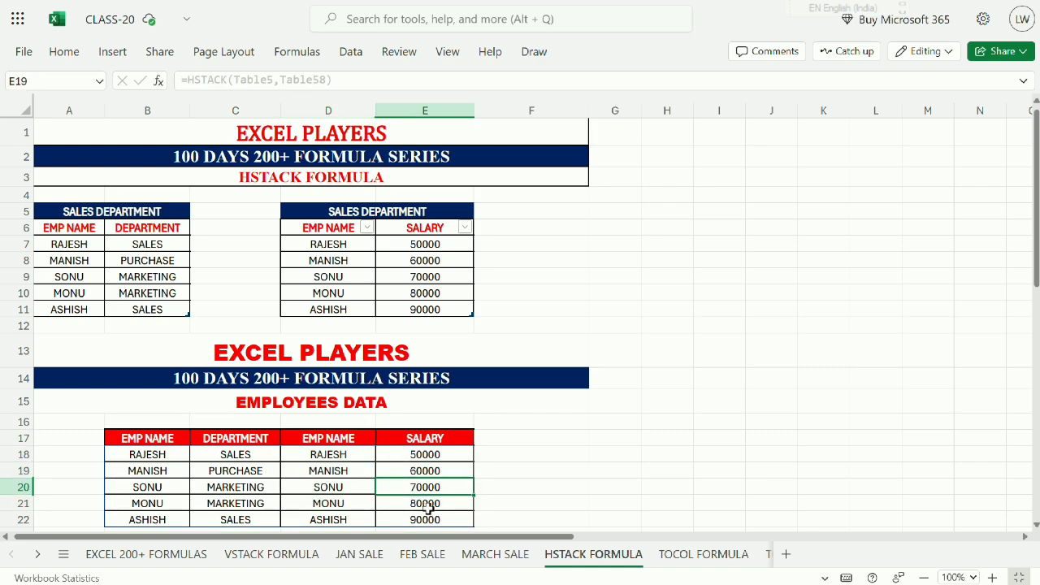
Begin an HSTACK formula in B27 of the three-column grid with the name and department records A7:B11 (Table5) as the first array
scroll(419, 504, "down", 4)
left_click(166, 363)
left_click(253, 360)
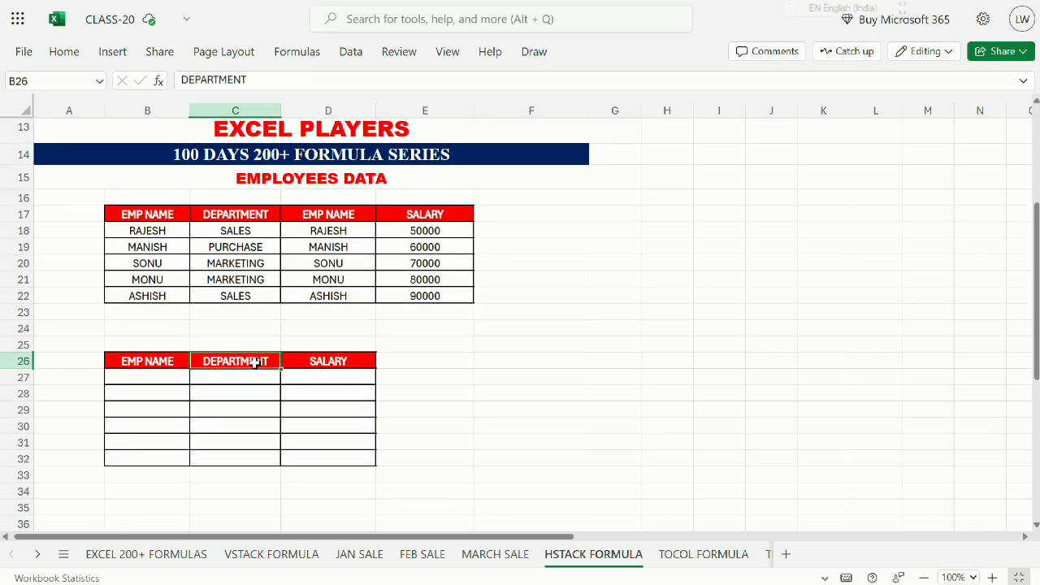
left_click(367, 368)
left_click(151, 378)
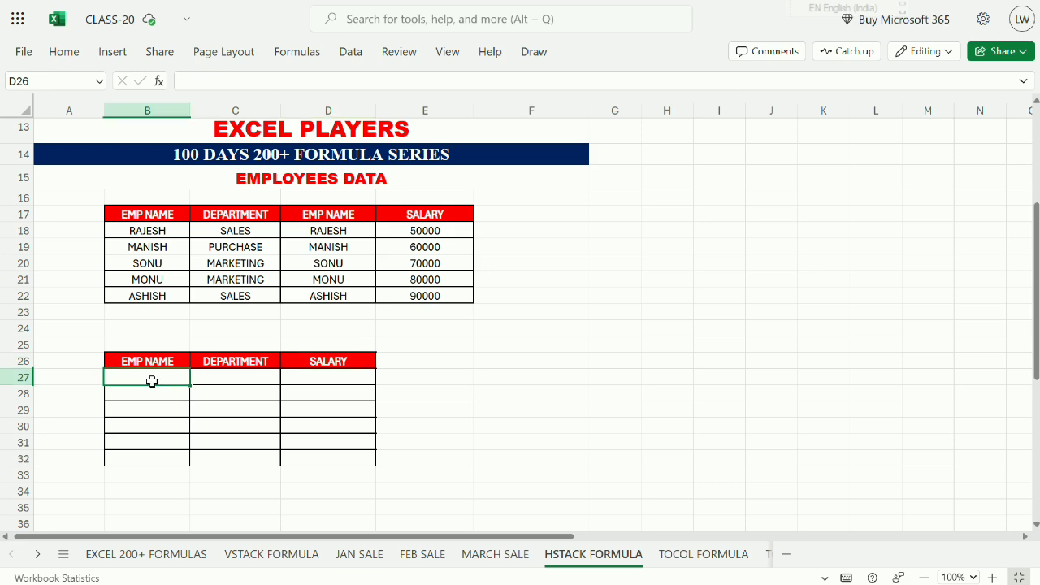
type("=H")
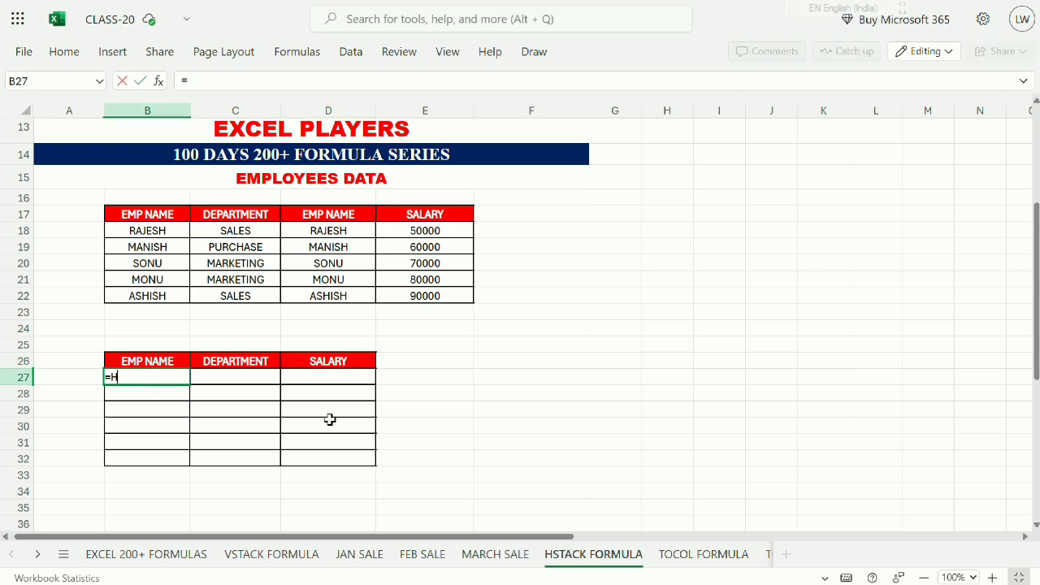
type("ST")
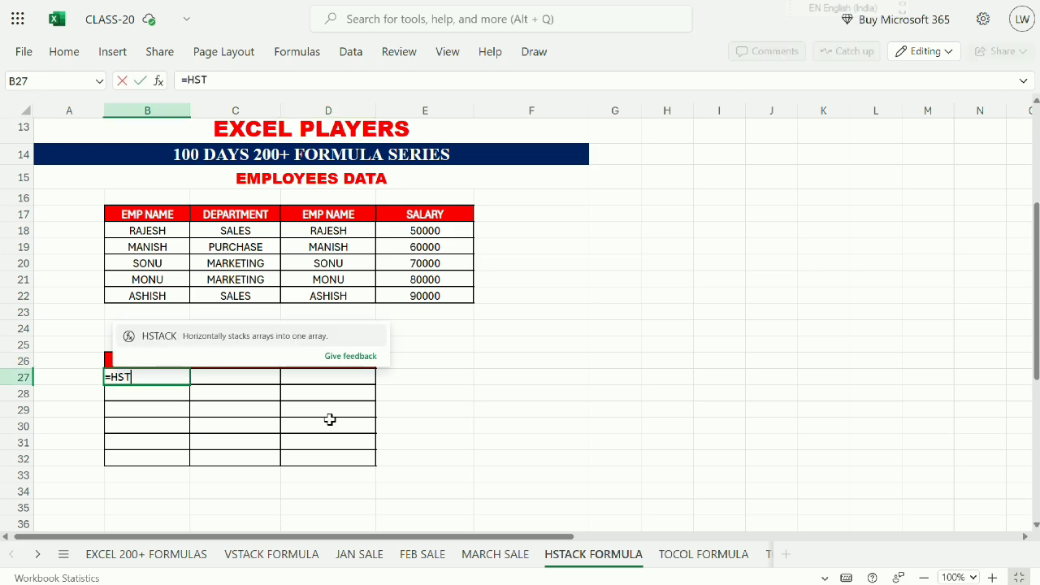
key("Tab")
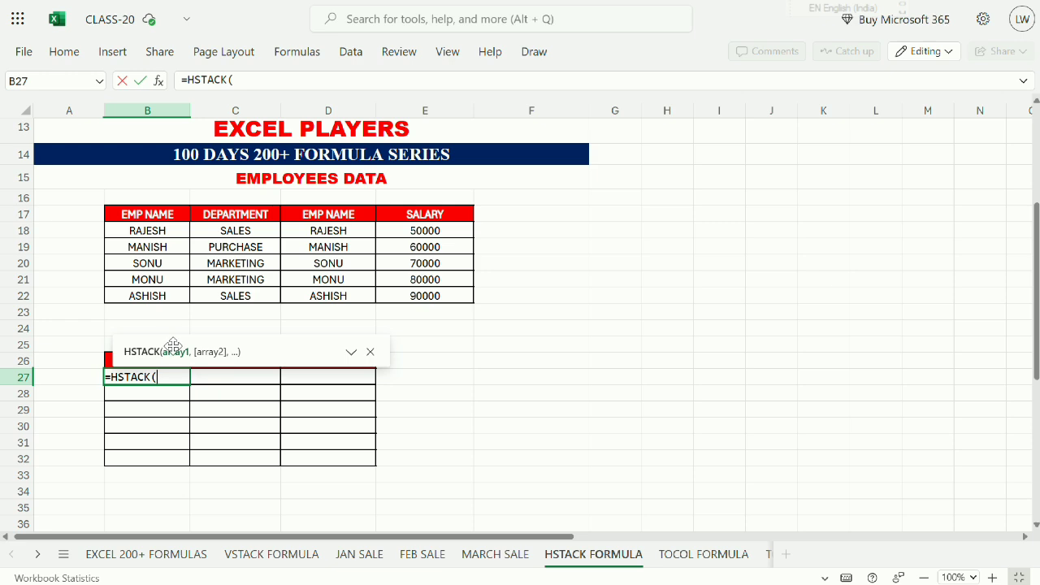
left_click(174, 231)
left_click(176, 216)
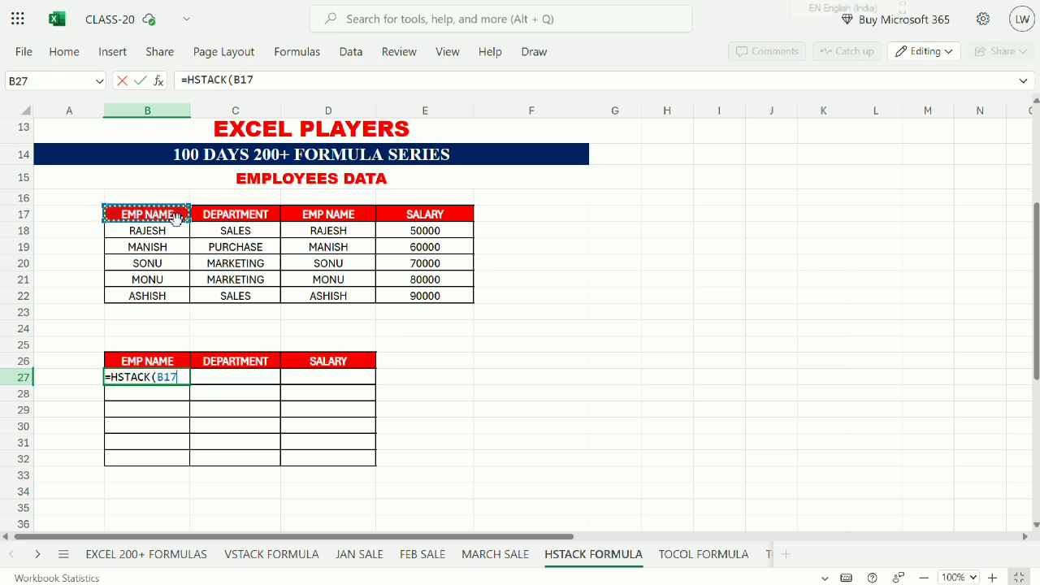
key("Up")
key("Up")
key("Up")
key("Up")
key("Up")
key("Up")
key("Up")
key("Up")
key("Up")
key("Up")
key("Up")
key("Up")
key("Up")
key("Up")
key("Up")
key("Up")
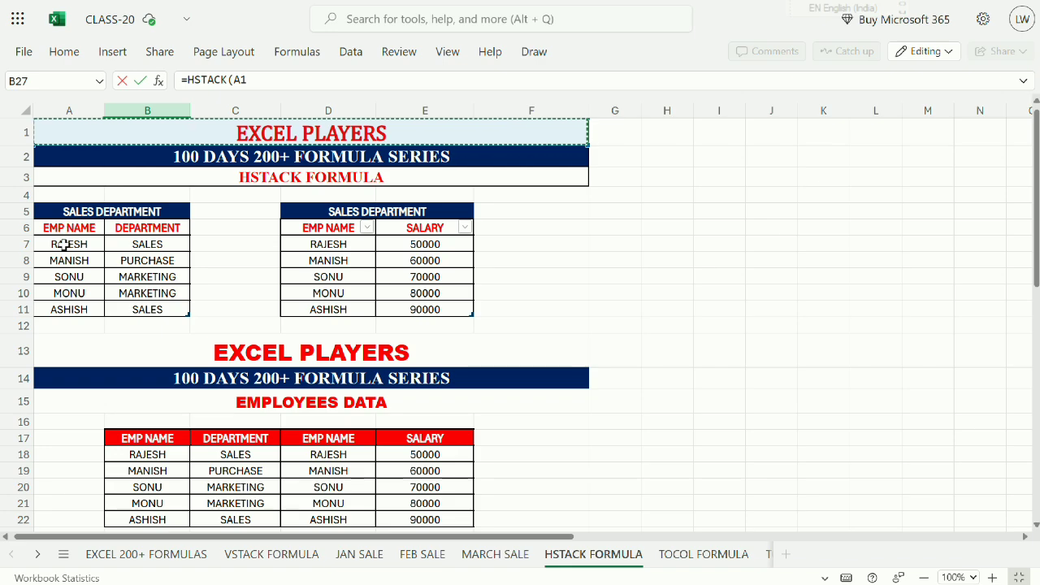
left_click_drag(64, 244, 146, 309)
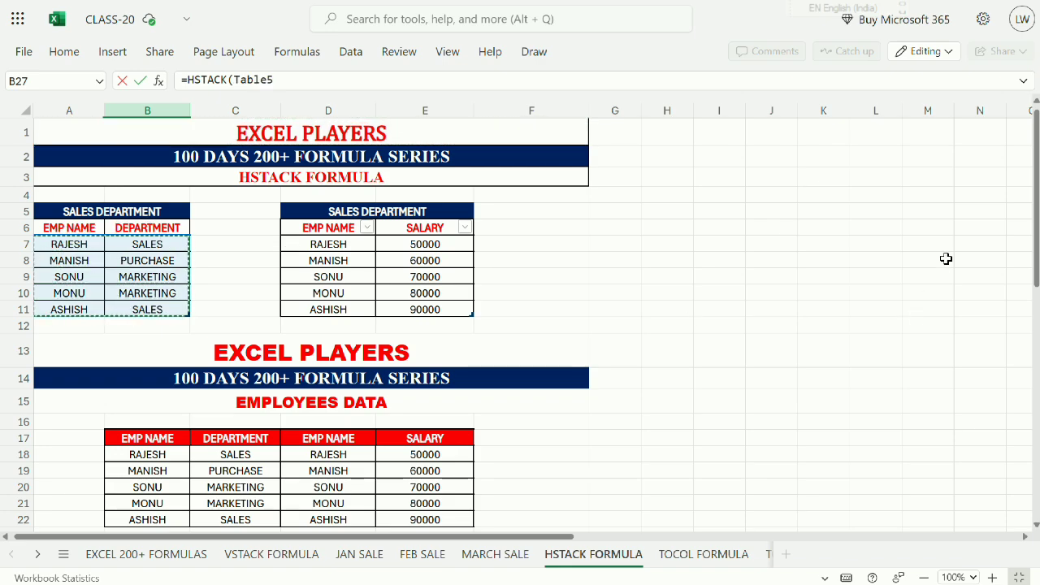
Add only the salary column E7:E11 as the second array, complete =HSTACK(Table5,Table58[SALARY]) and select the result B27:D31
scroll(1036, 286, "down", 2)
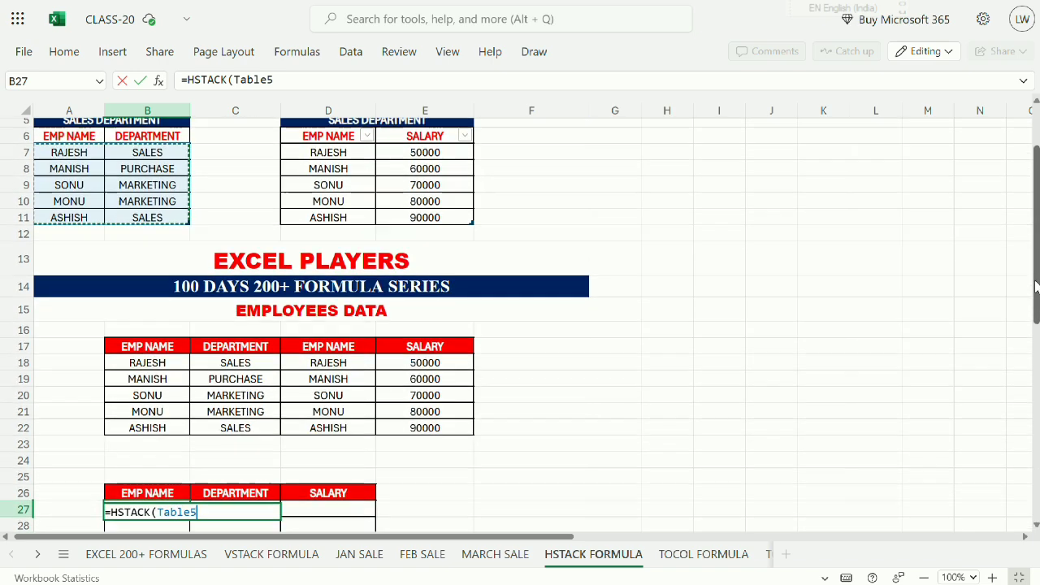
scroll(1036, 292, "down", 2)
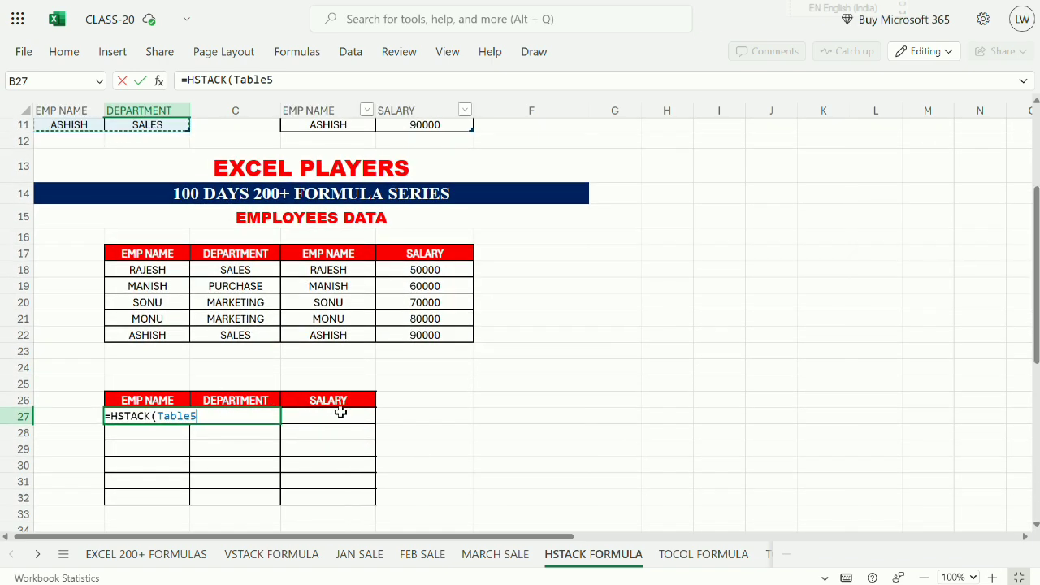
scroll(1035, 257, "up", 2)
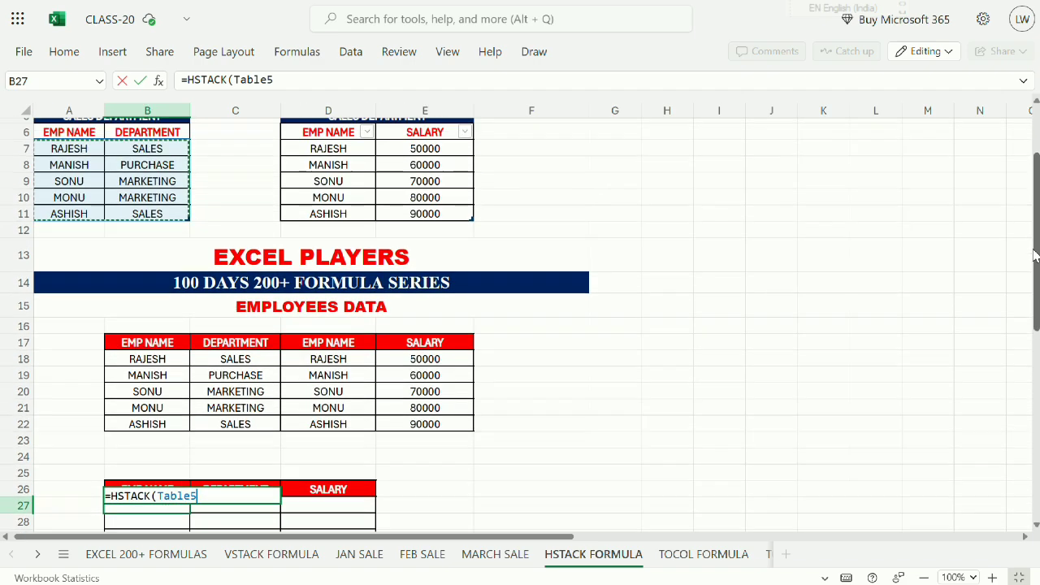
scroll(1036, 256, "up", 2)
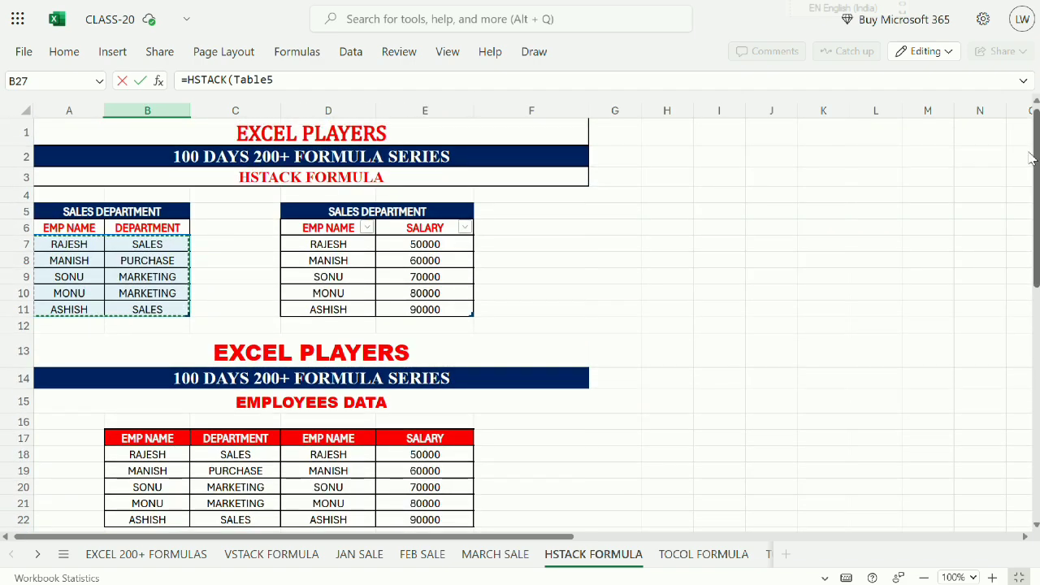
left_click(279, 81)
type(",")
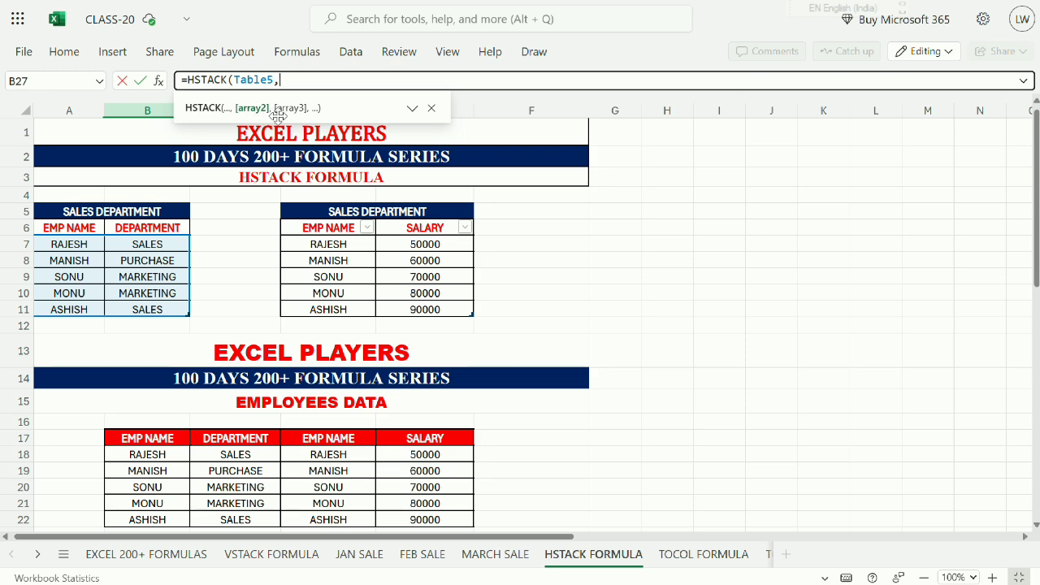
left_click_drag(436, 246, 437, 307)
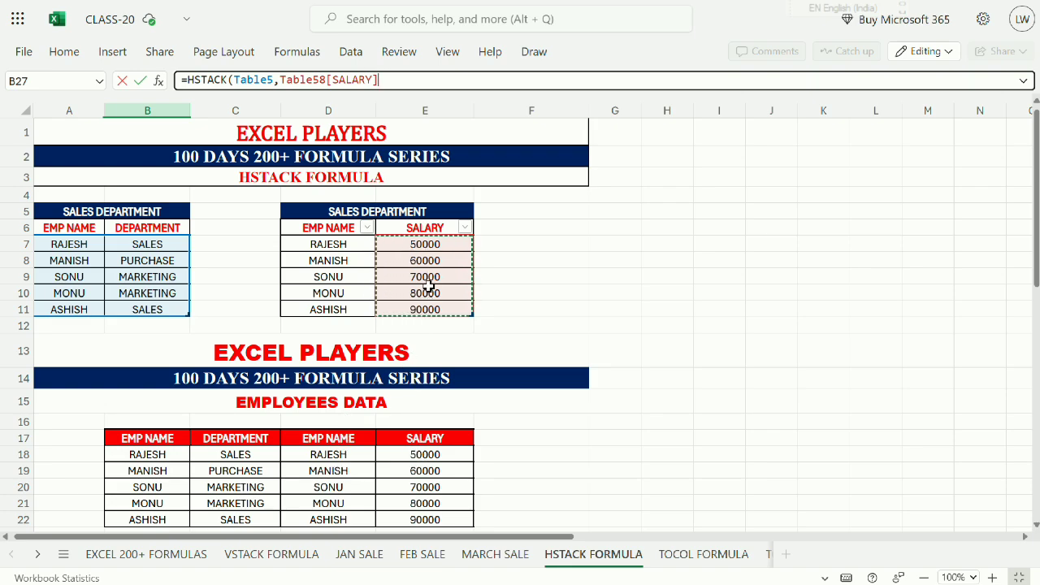
key("Return")
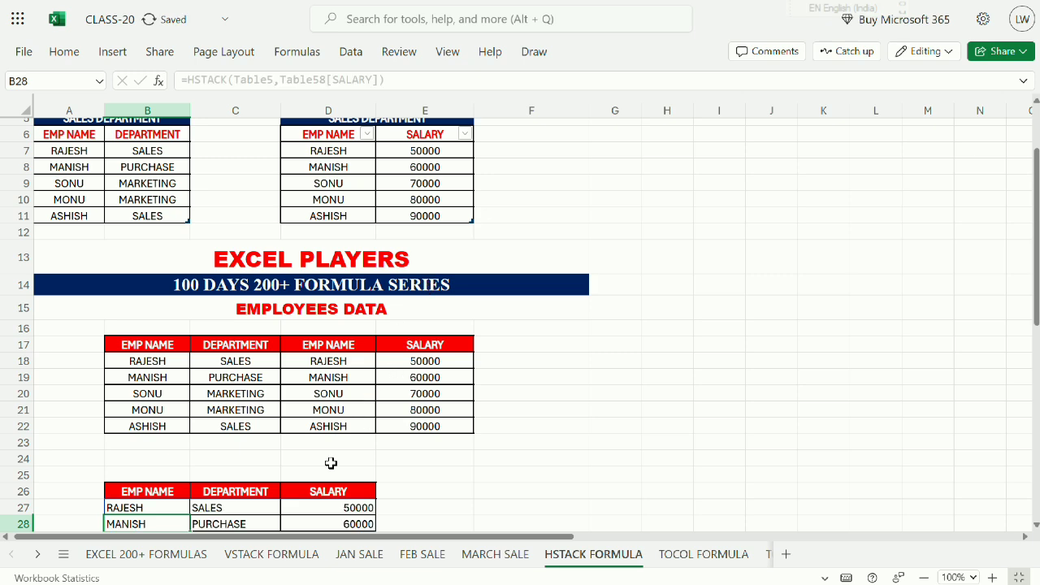
left_click(139, 506)
scroll(138, 506, "down", 1)
scroll(365, 382, "down", 3)
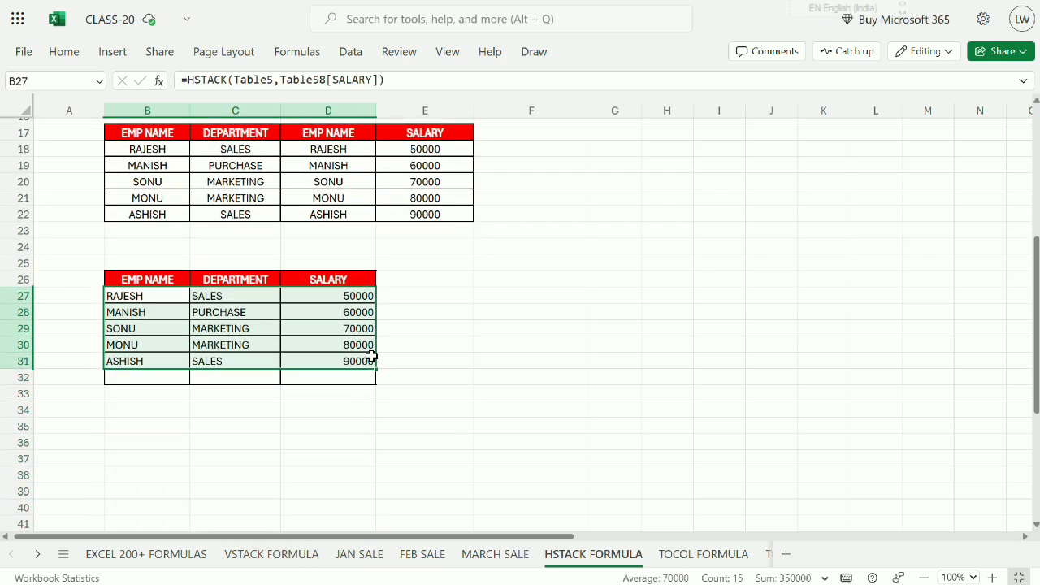
Contrast vertical and horizontal directions by marking empty cells beside the source tables, including F7:L7 and F10:L10
left_click_drag(1037, 338, 1038, 179)
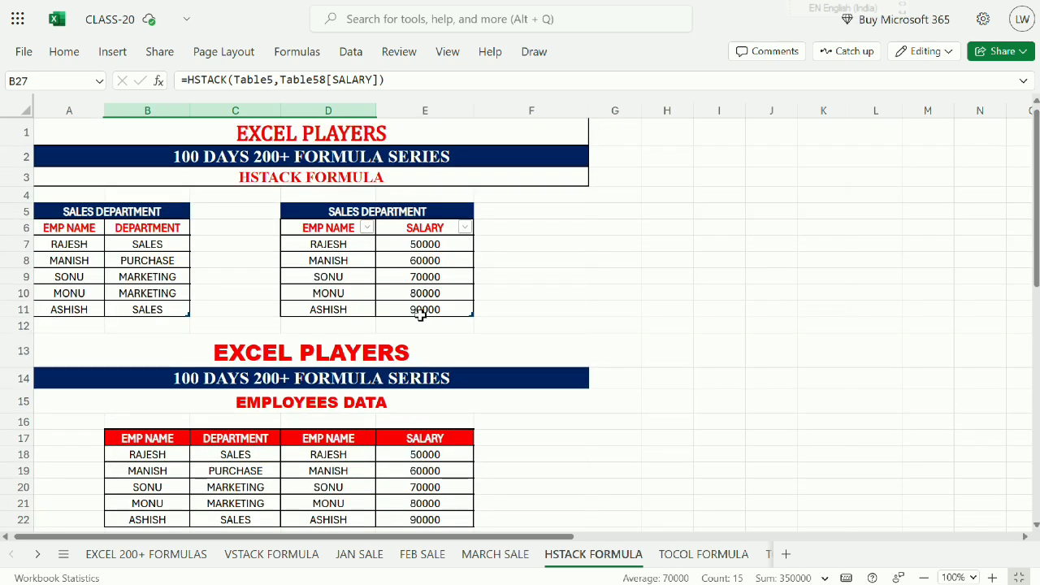
left_click_drag(666, 195, 661, 476)
left_click_drag(577, 246, 873, 245)
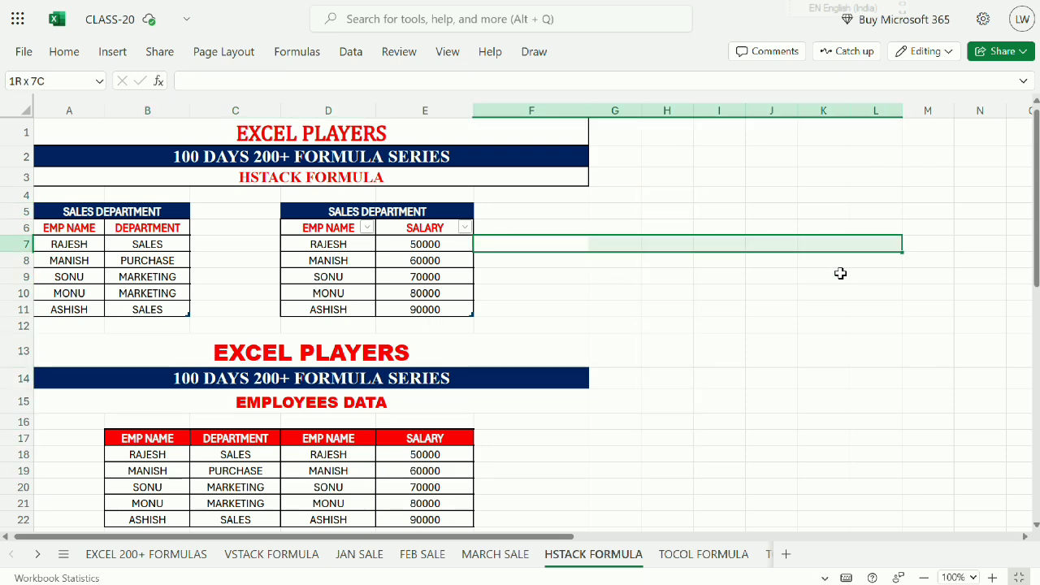
left_click_drag(527, 297, 895, 293)
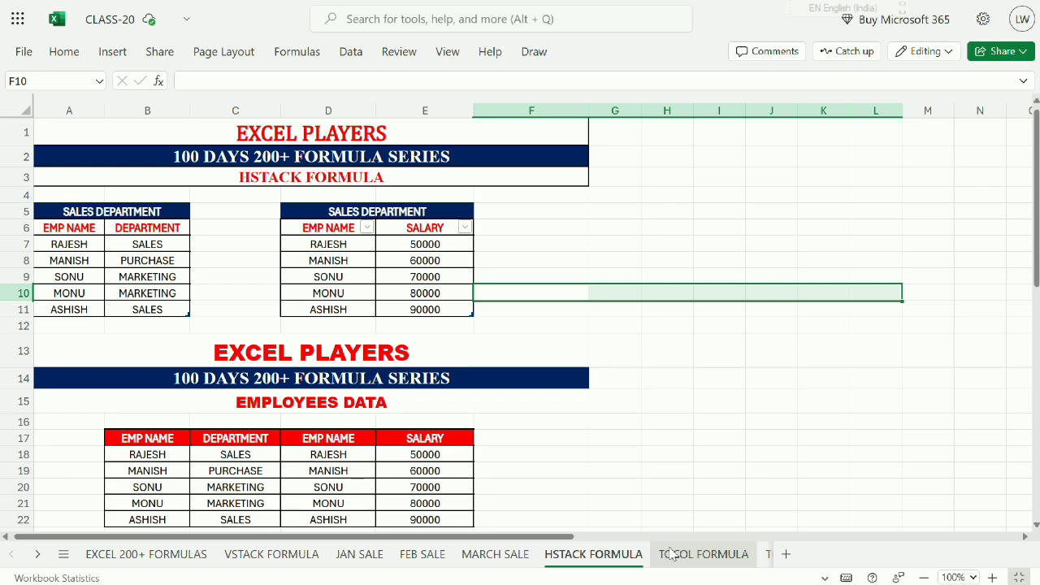
Review the VSTACK, HSTACK, TOCOL and TOROW entries in D17:D20 of the EXCEL 200+ FORMULAS sheet
left_click(146, 554)
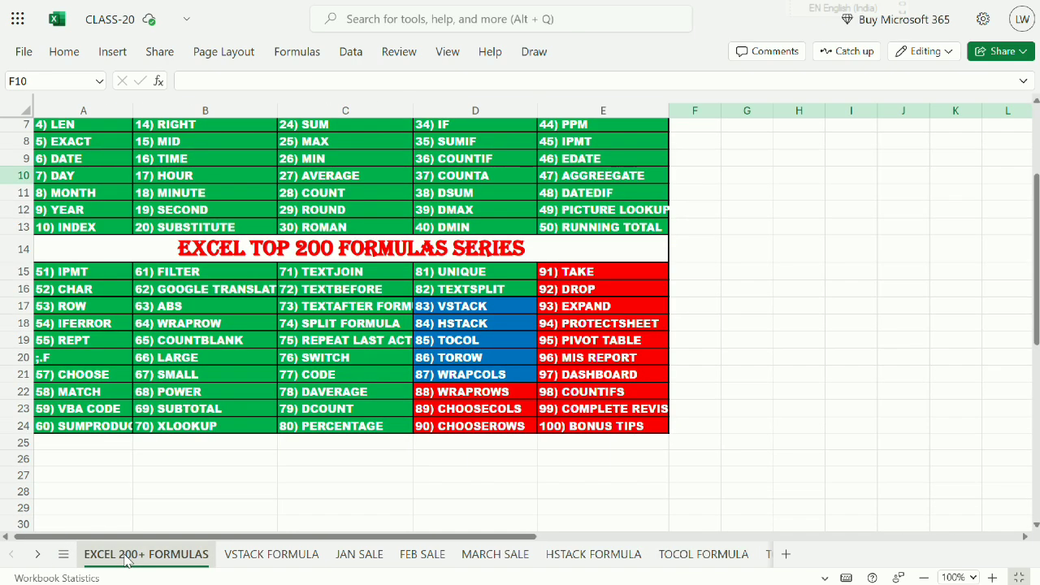
left_click(481, 303)
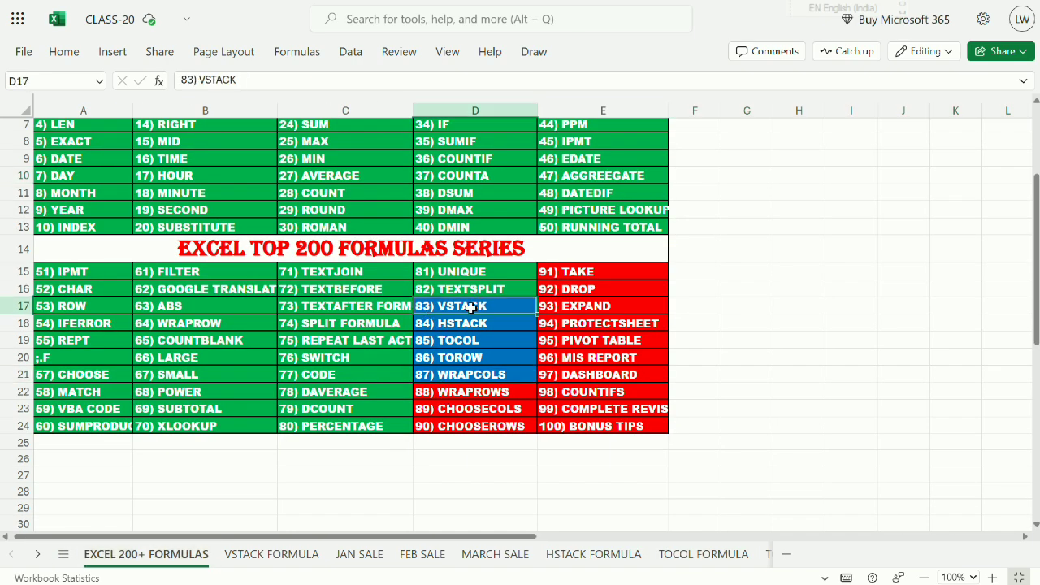
left_click(475, 321)
left_click(466, 340)
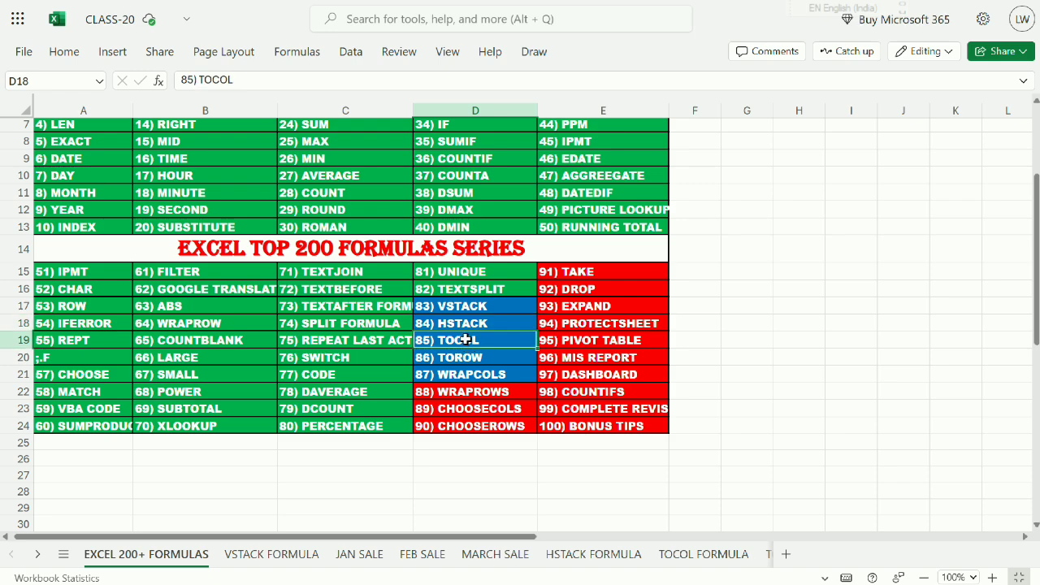
left_click(472, 362)
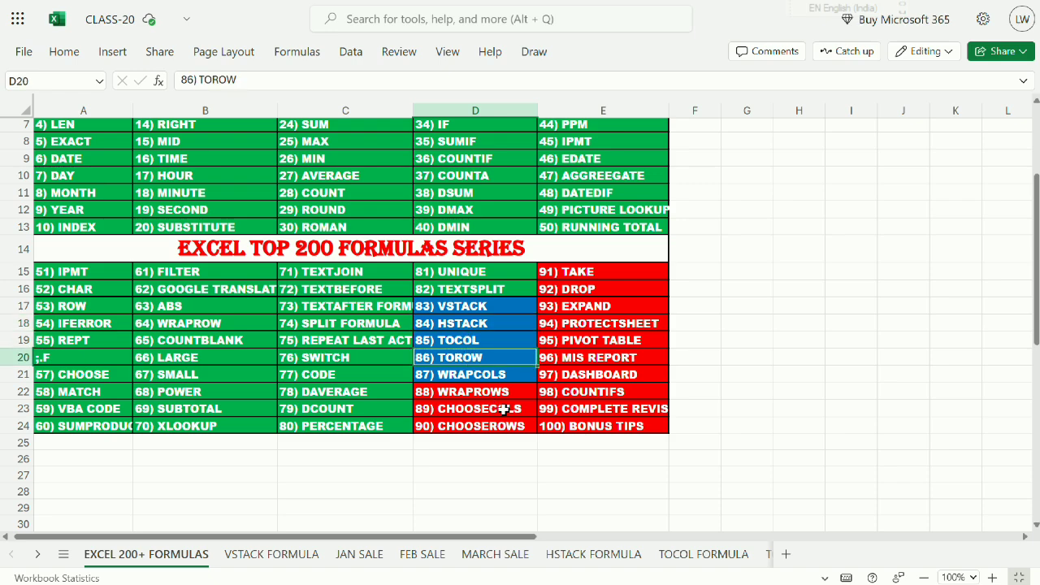
Examine STUDENT LIST 1, STUDENT LIST 2 and the empty COMBINE LIST column on the TOCOL FORMULA sheet
left_click(678, 557)
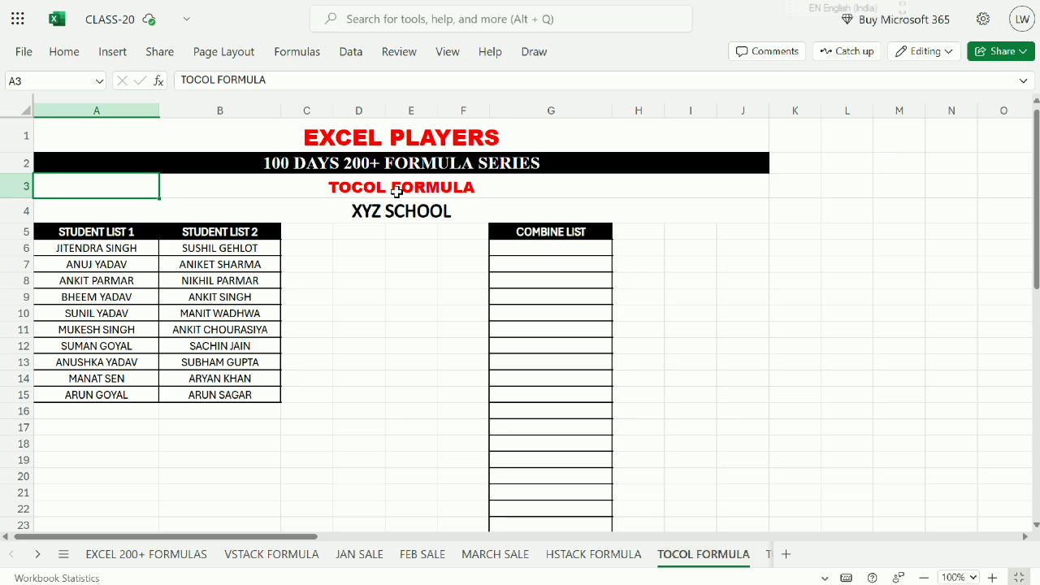
left_click_drag(390, 142, 382, 214)
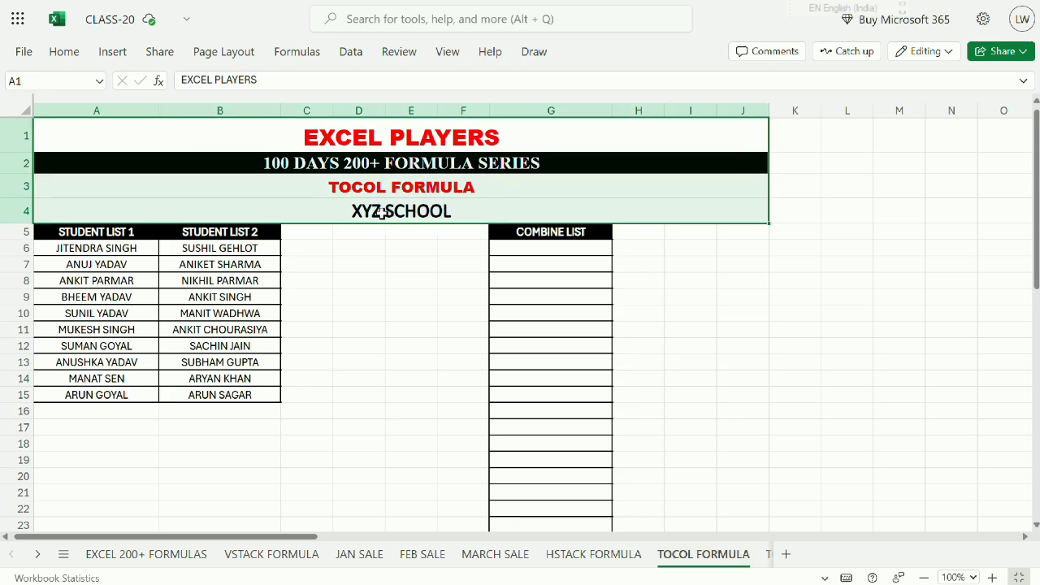
left_click_drag(129, 231, 122, 390)
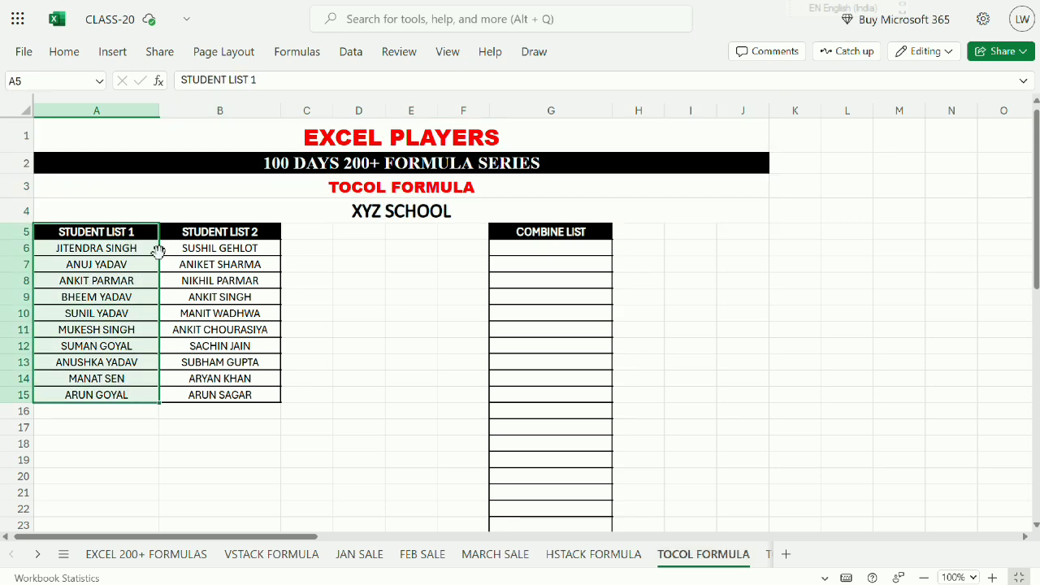
left_click(196, 232)
left_click_drag(196, 231, 206, 395)
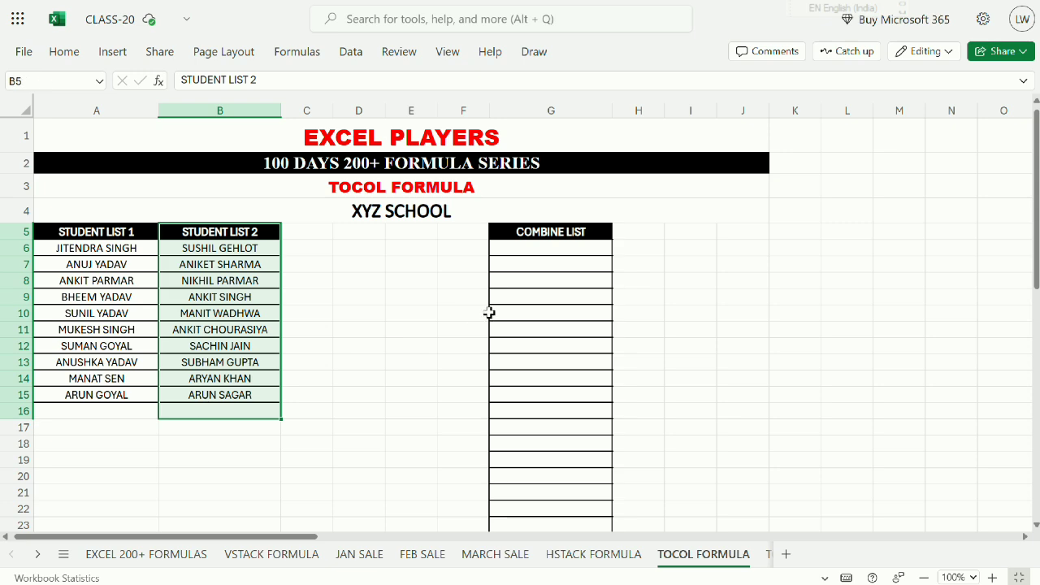
left_click(534, 260)
left_click(534, 245)
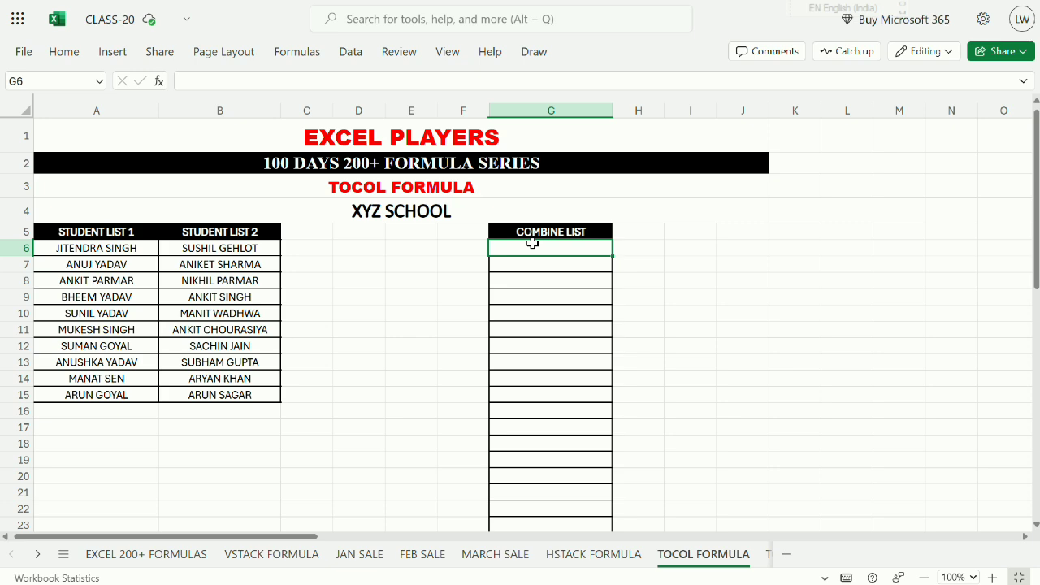
left_click_drag(94, 234, 81, 394)
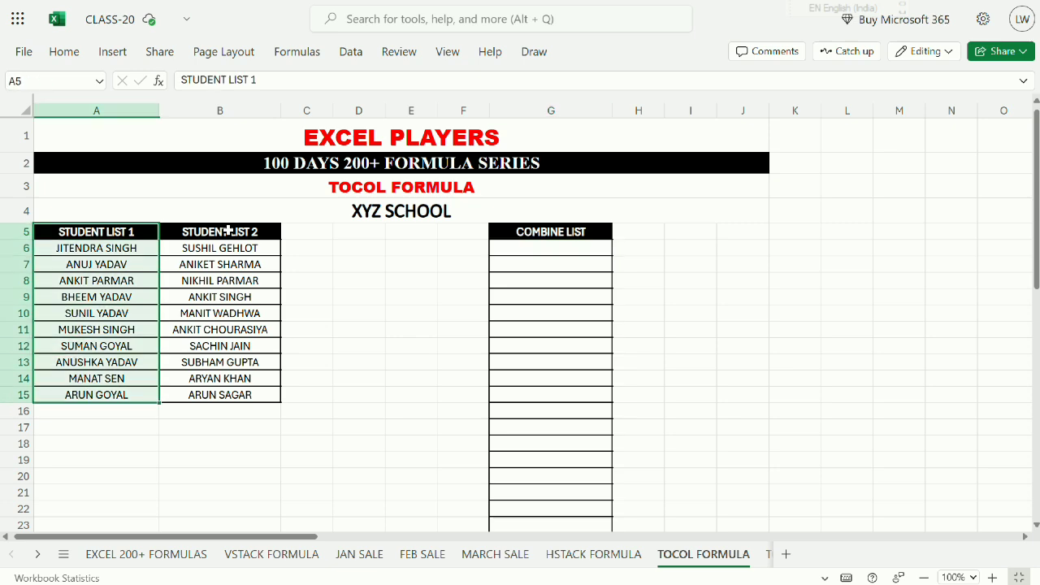
left_click_drag(206, 244, 246, 376)
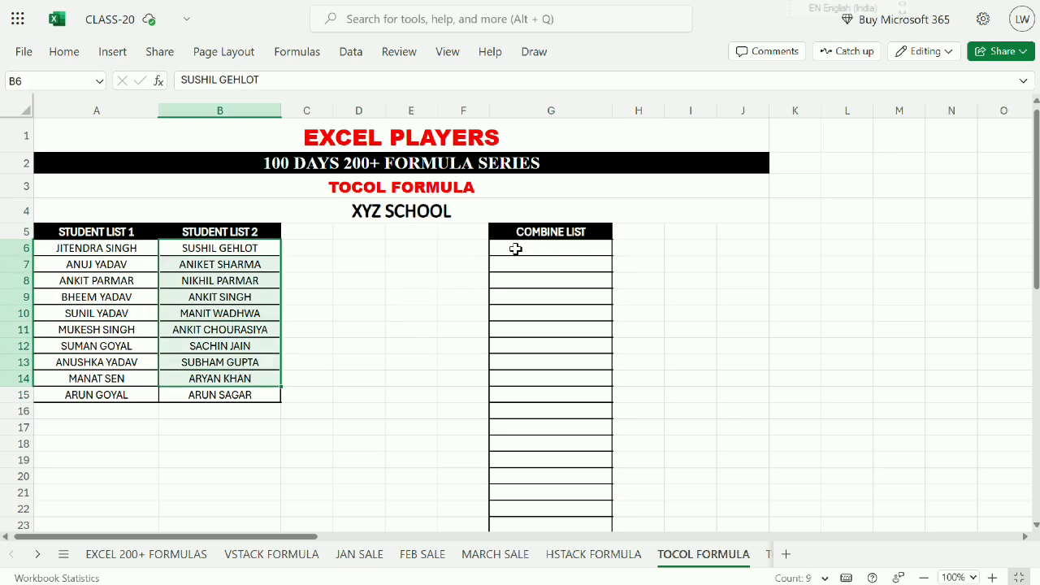
Contrast the vertical COMBINE LIST column with the horizontal range E8:L8 by selecting each in turn
left_click_drag(513, 249, 514, 400)
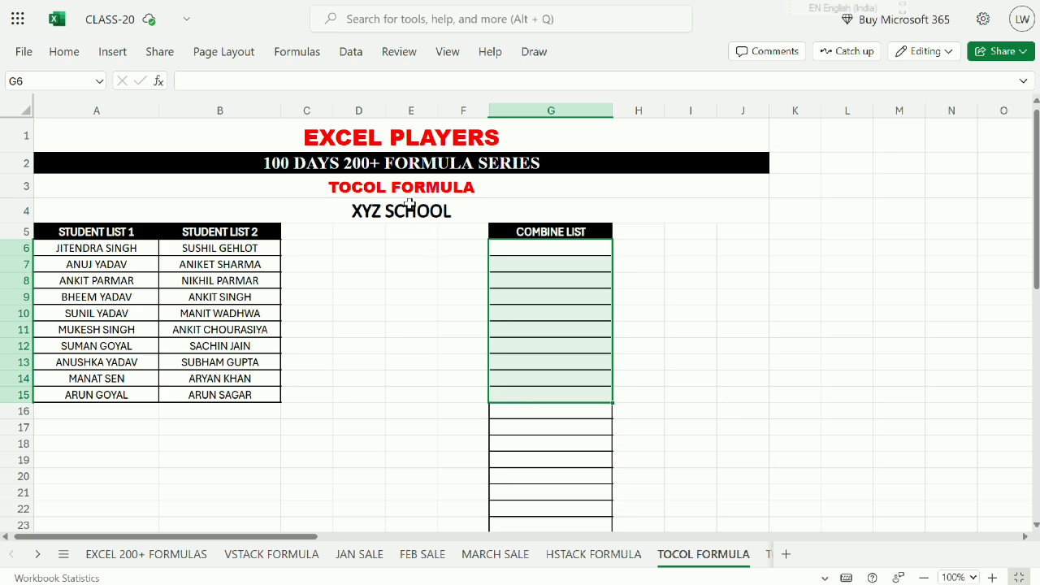
left_click(347, 195)
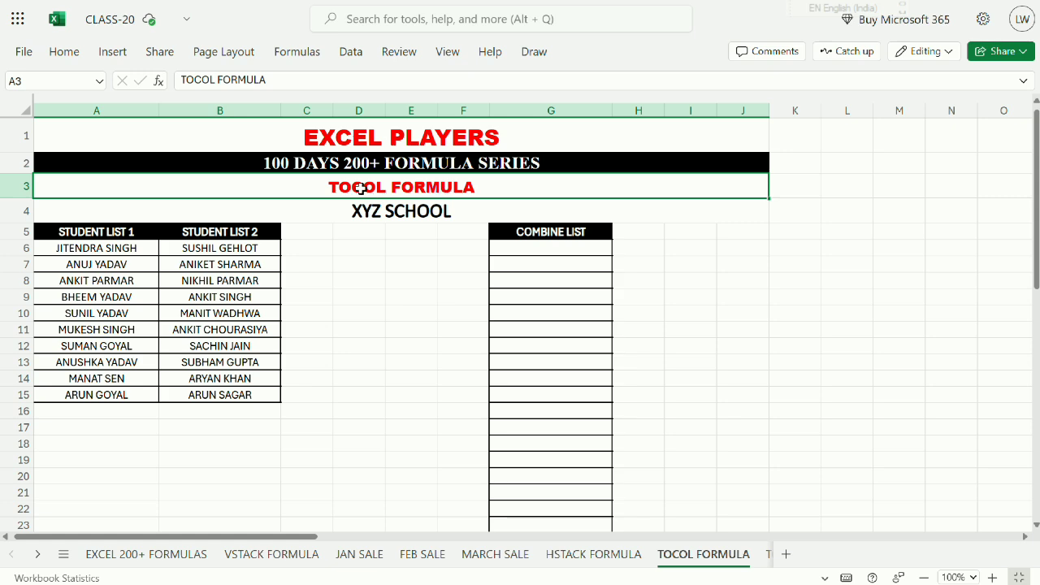
left_click_drag(552, 232, 548, 448)
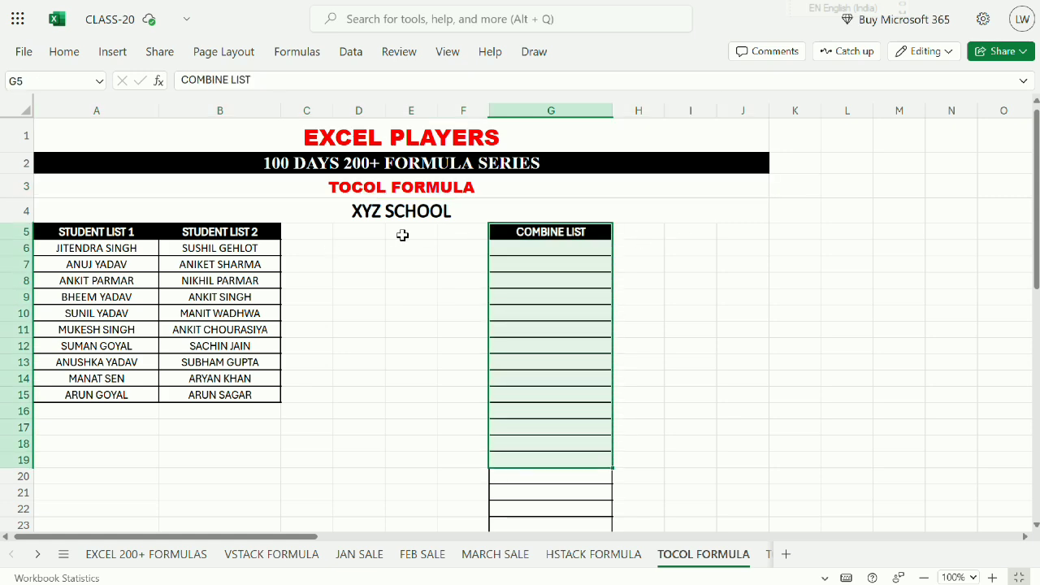
left_click_drag(410, 279, 856, 284)
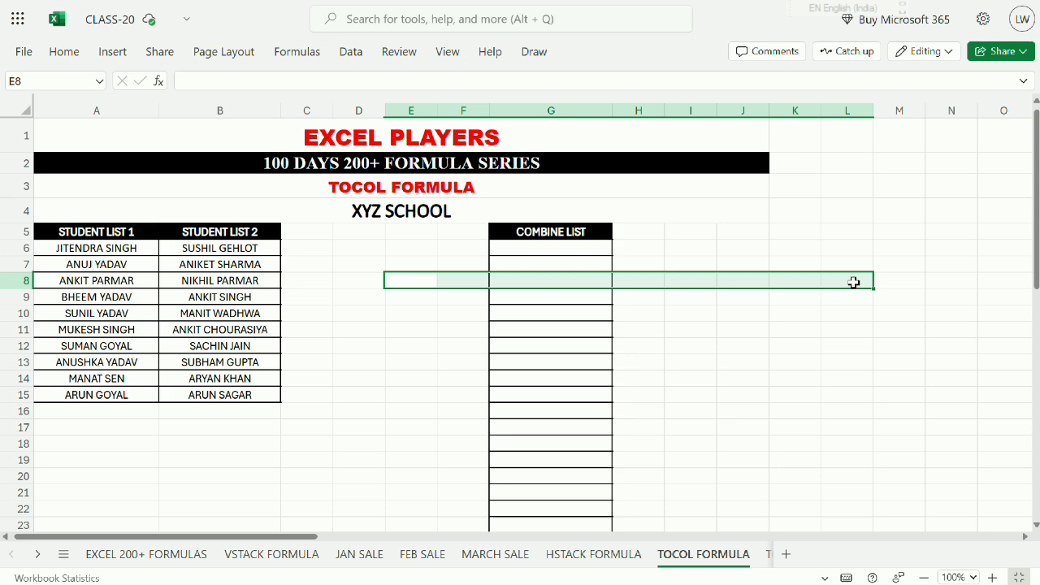
left_click_drag(567, 232, 572, 472)
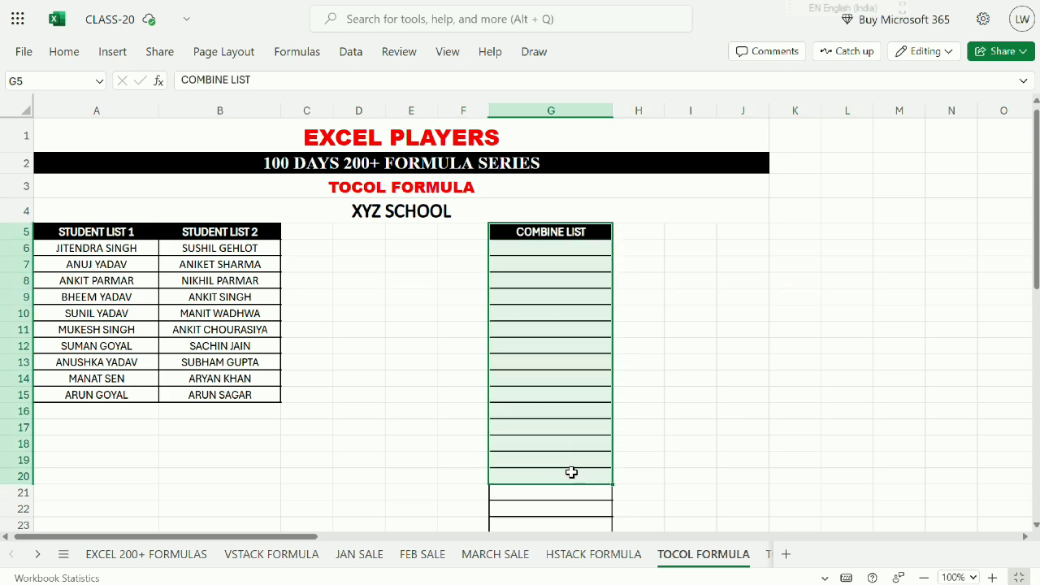
Combine both student lists into one column with =TOCOL(A6:B15) in G6 and check the order of the combined names
left_click(538, 253)
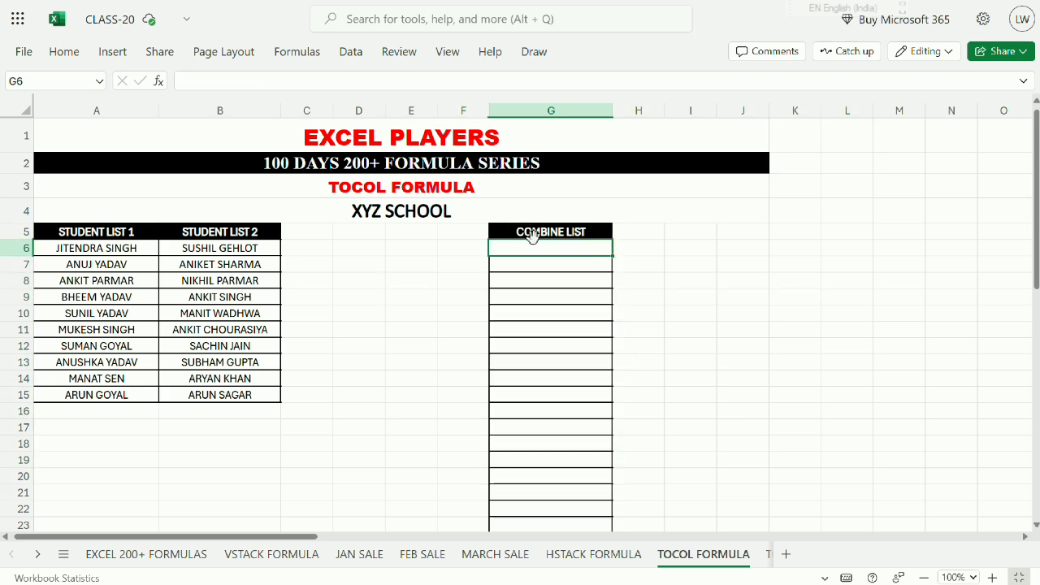
type("=TO")
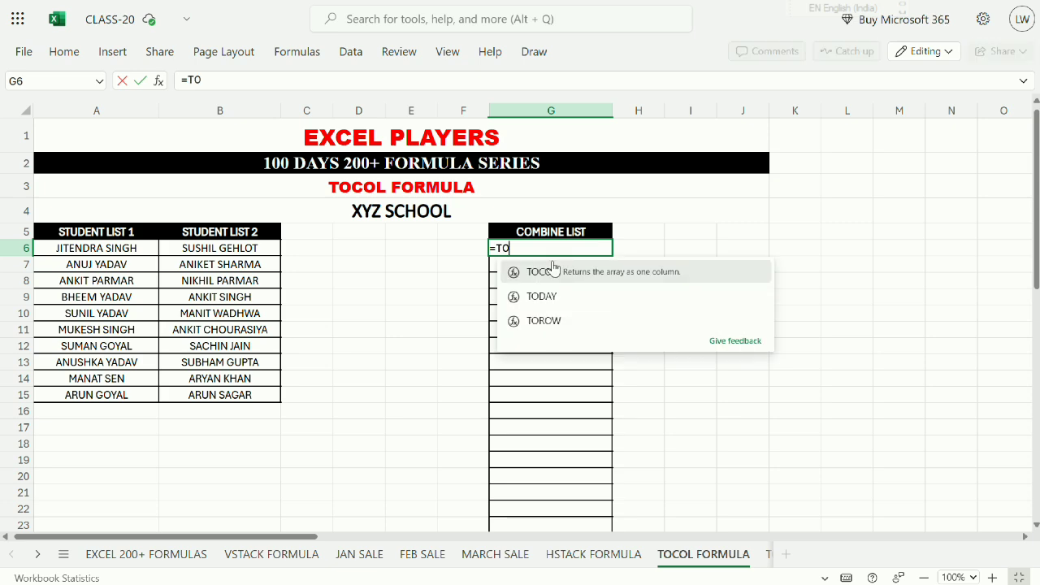
type("COL (")
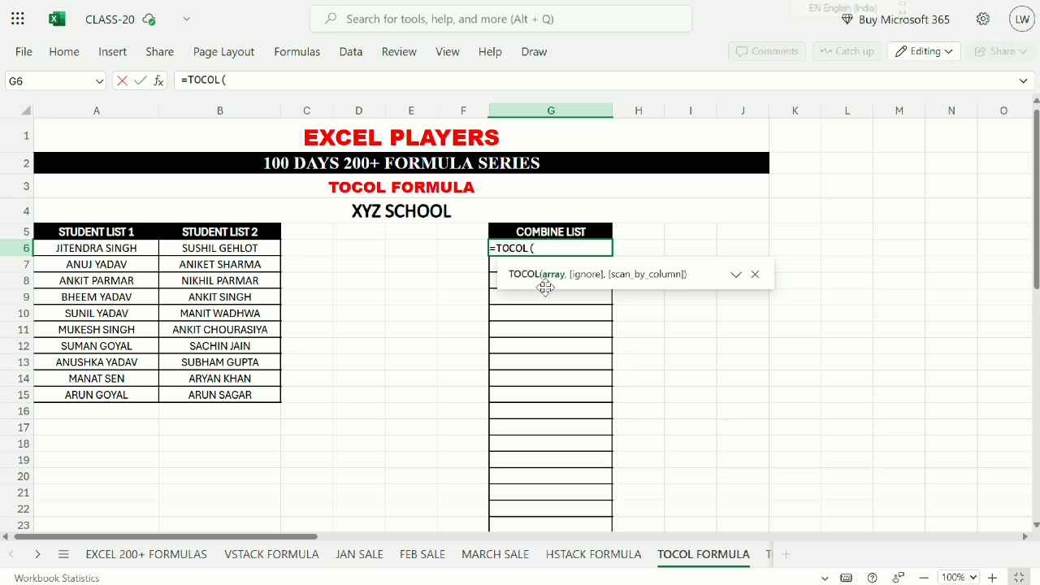
left_click_drag(108, 250, 216, 395)
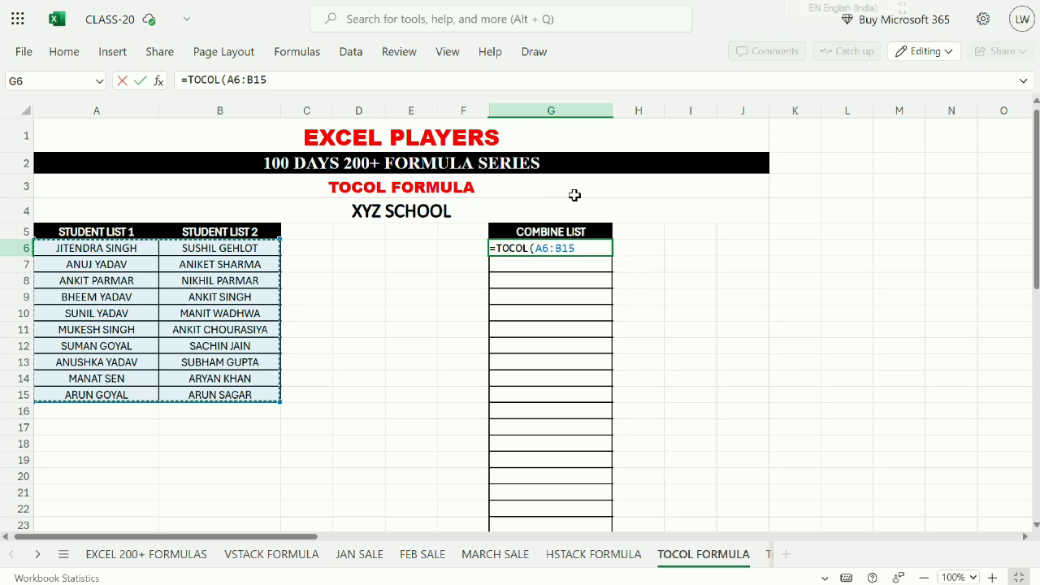
key("Return")
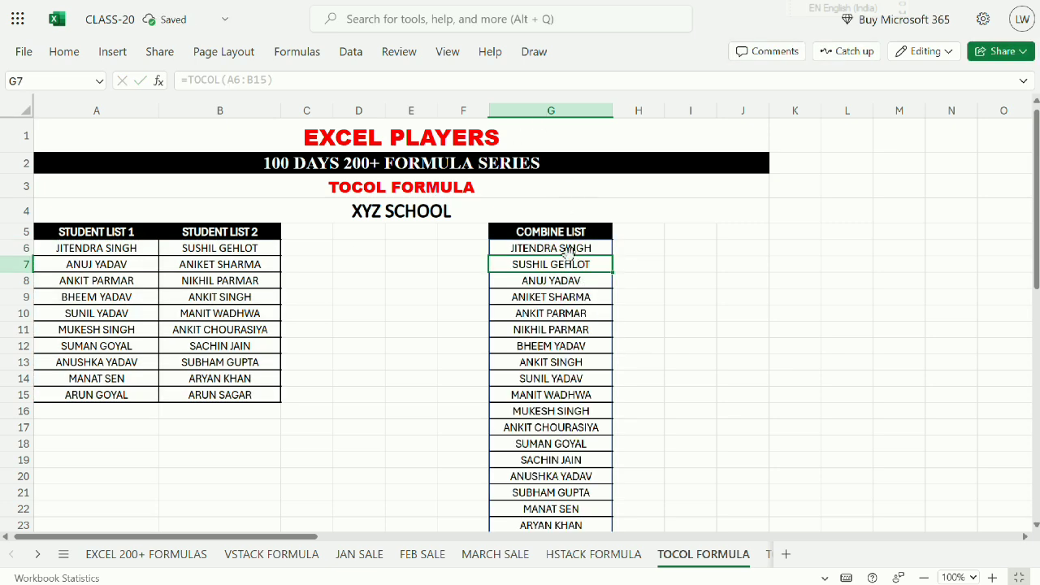
left_click(564, 252)
left_click_drag(561, 249, 546, 455)
key("ctrl+Up")
key("ctrl+Up")
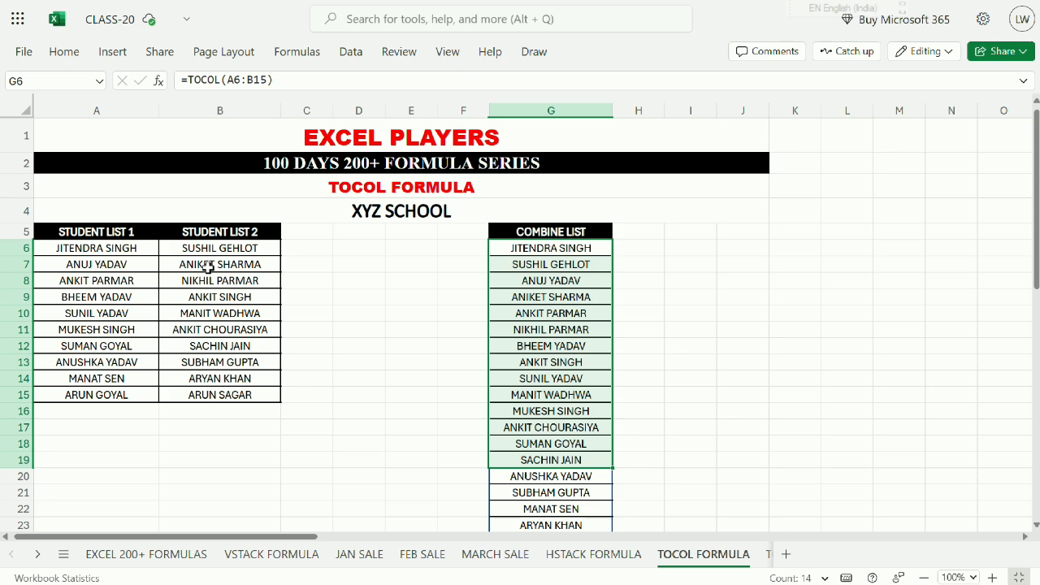
left_click(357, 187)
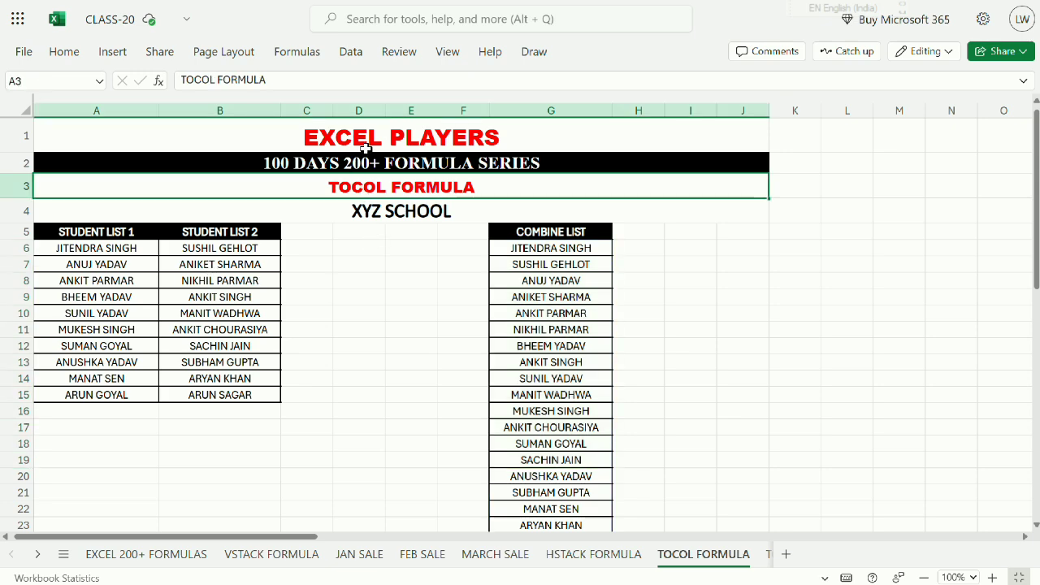
Examine the two student lists and the empty CONVERTED INTO ROW range in row 21 of the TOROW FORMULA sheet
left_click(764, 556)
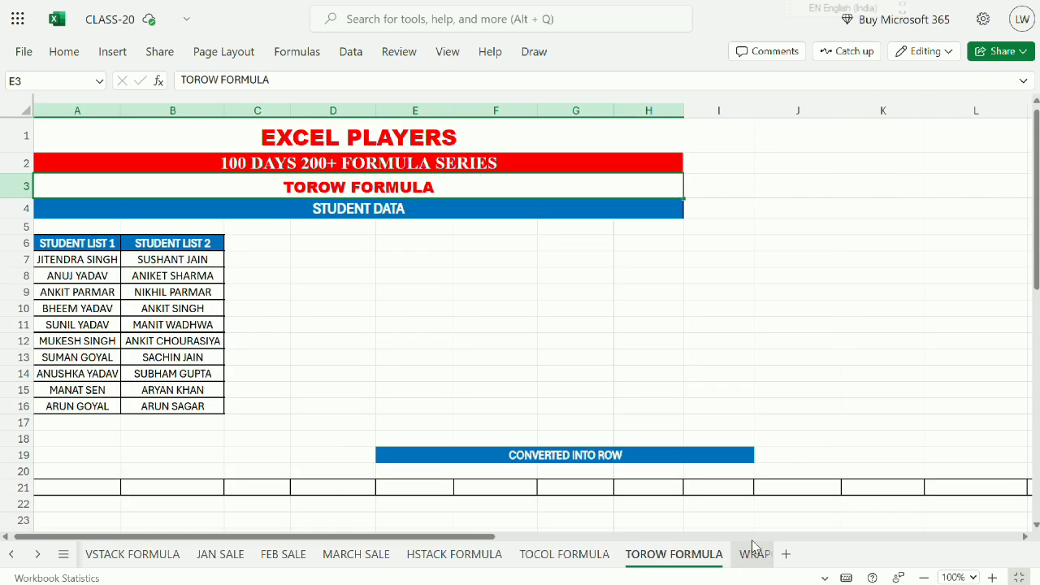
left_click(362, 190)
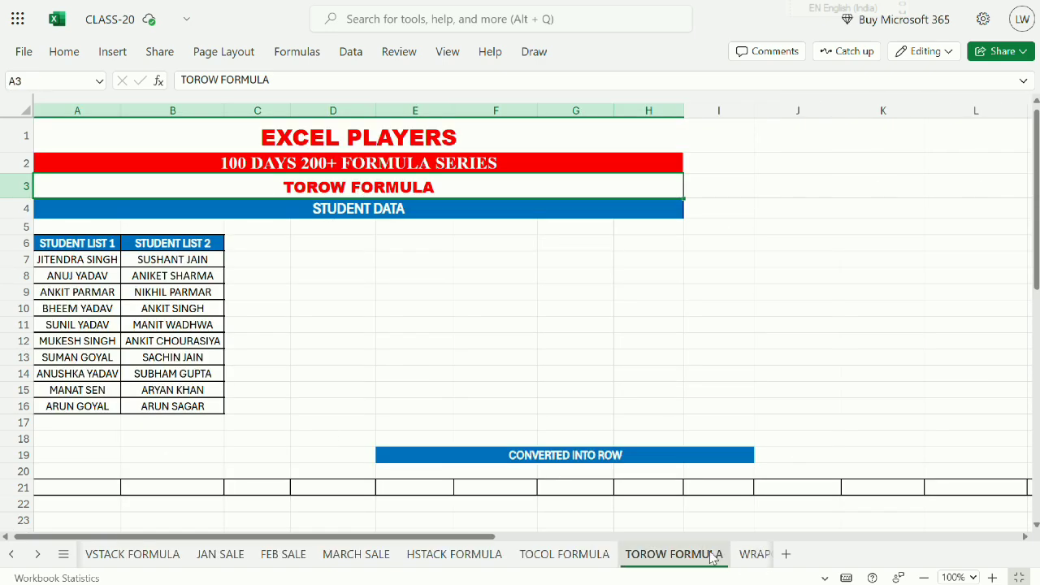
left_click(581, 559)
left_click(657, 559)
left_click_drag(54, 241, 179, 411)
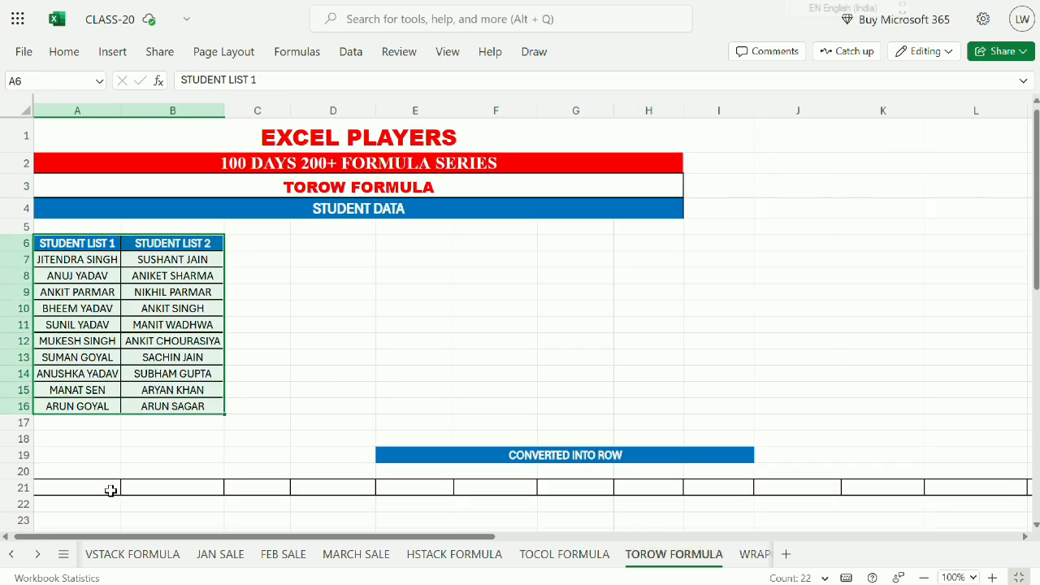
left_click(110, 490)
left_click(580, 454)
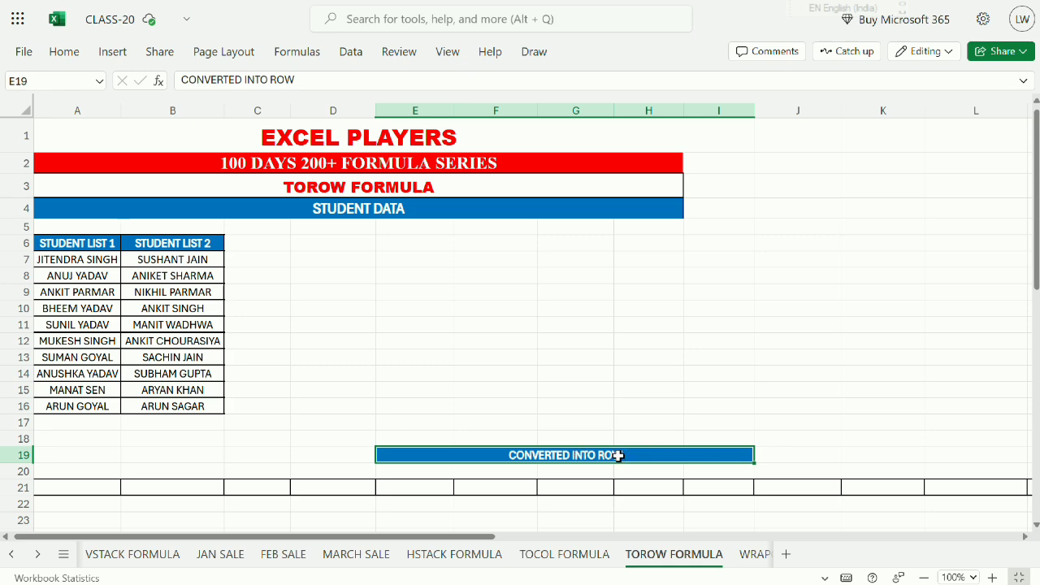
left_click_drag(92, 488, 897, 474)
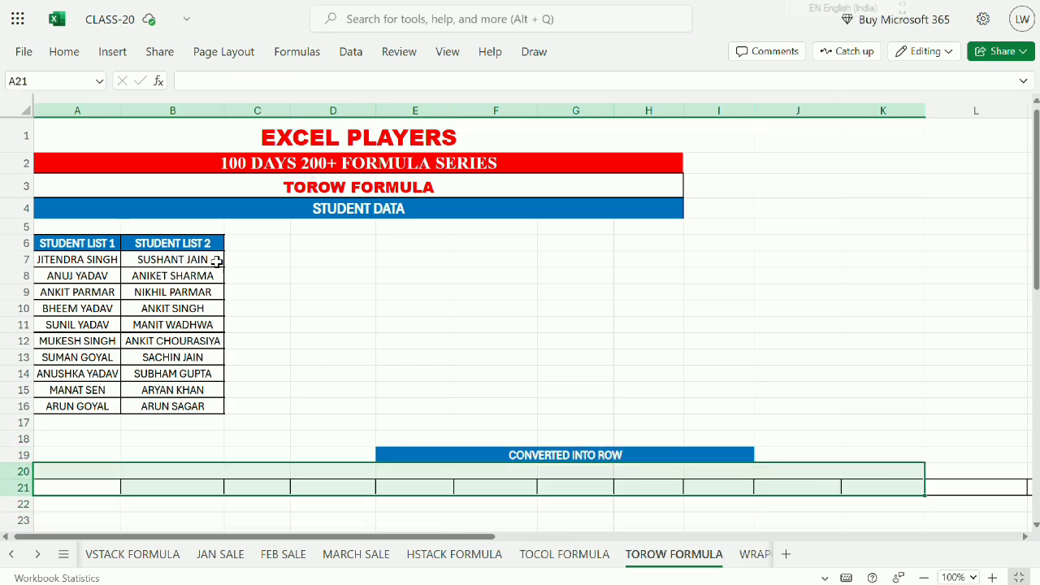
left_click_drag(102, 257, 161, 390)
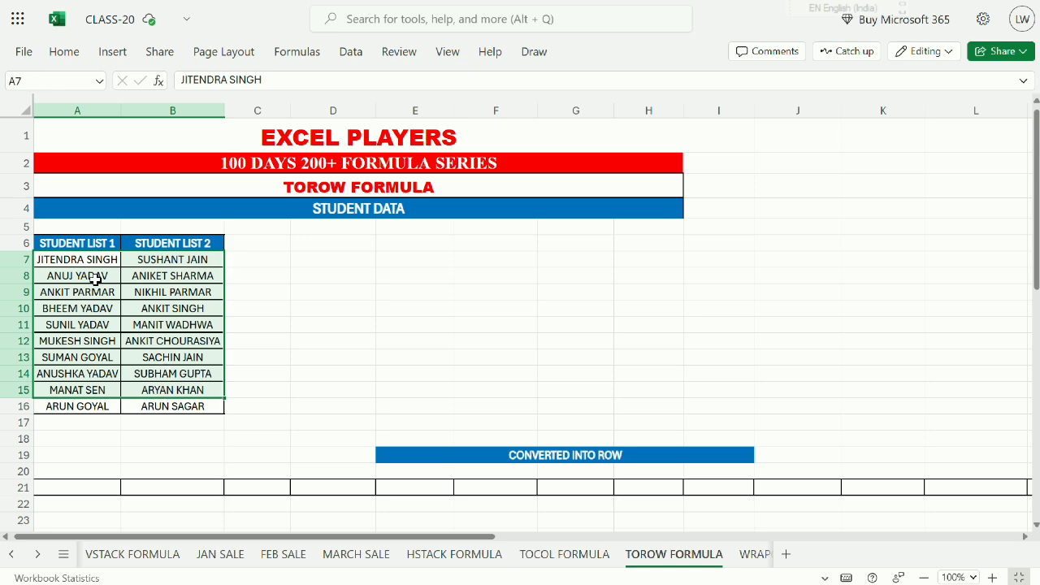
left_click_drag(93, 277, 98, 355)
left_click_drag(98, 488, 725, 505)
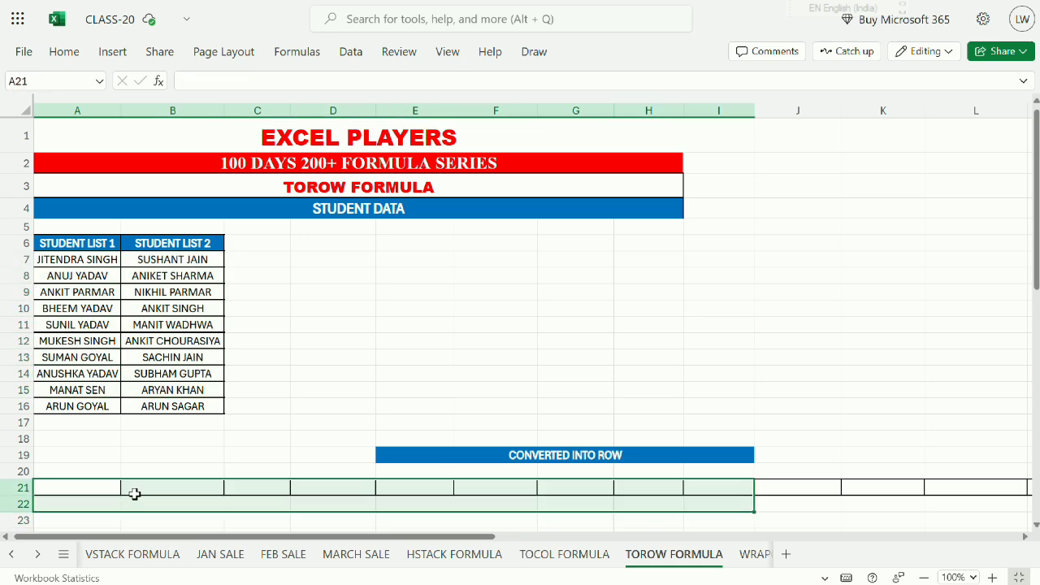
Convert both student lists into a single row with =TOROW(A7:B16) in A21 and review the result across row 21
left_click(108, 488)
type("=T")
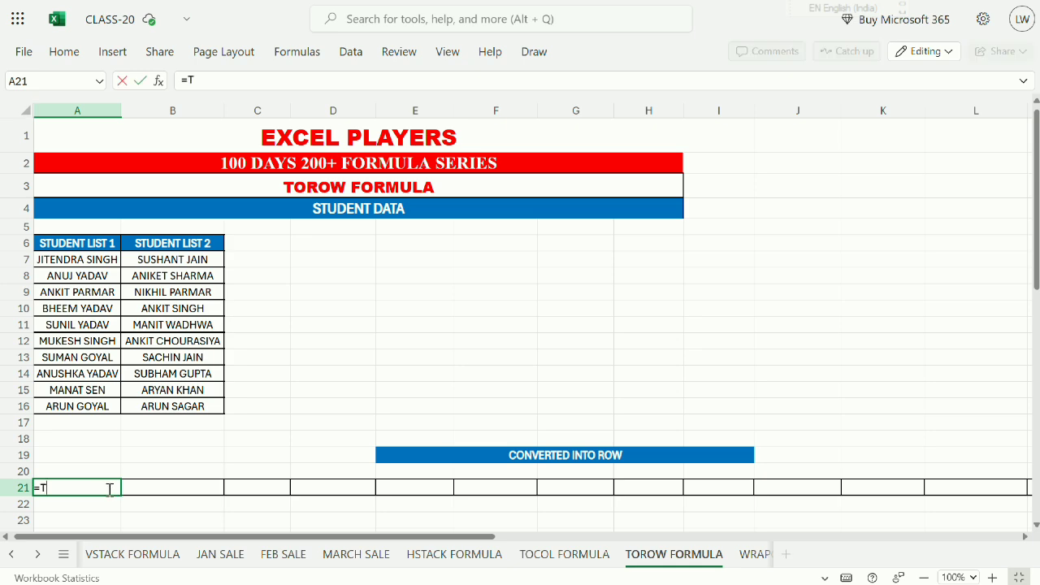
type("OROW")
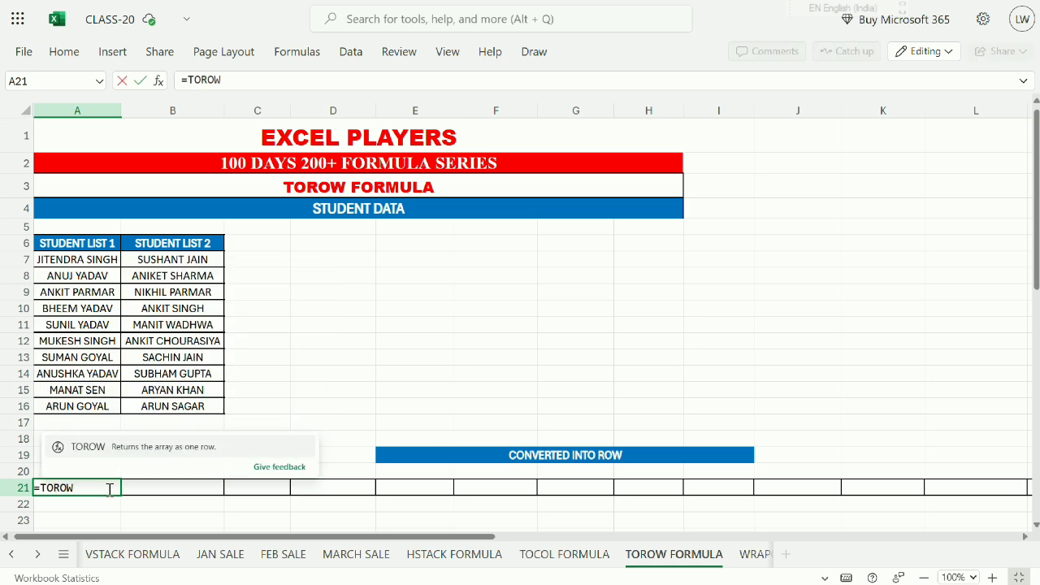
type("(")
left_click_drag(88, 255, 192, 406)
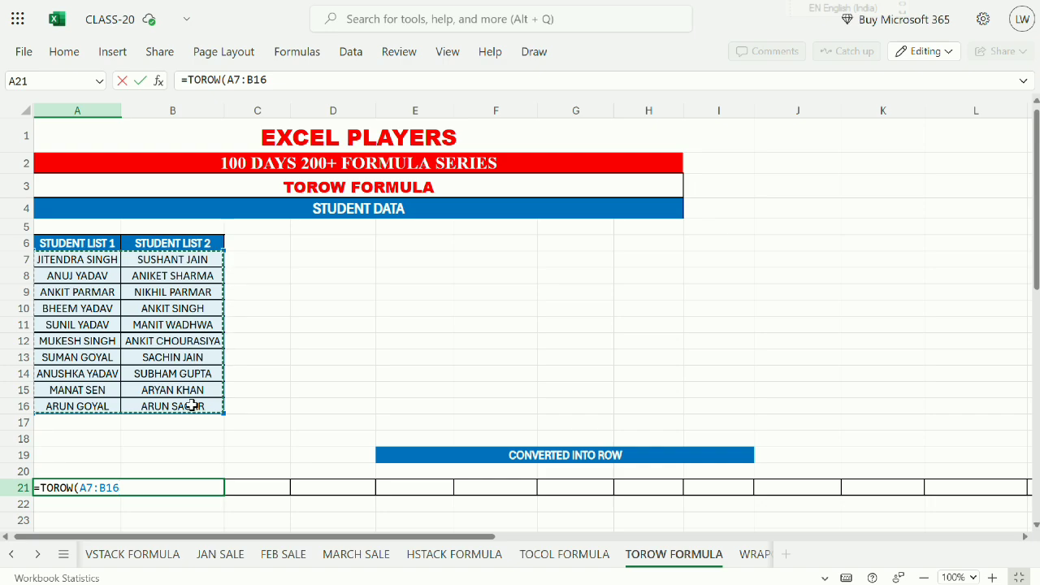
key("Return")
left_click_drag(91, 488, 1030, 476)
key("Home")
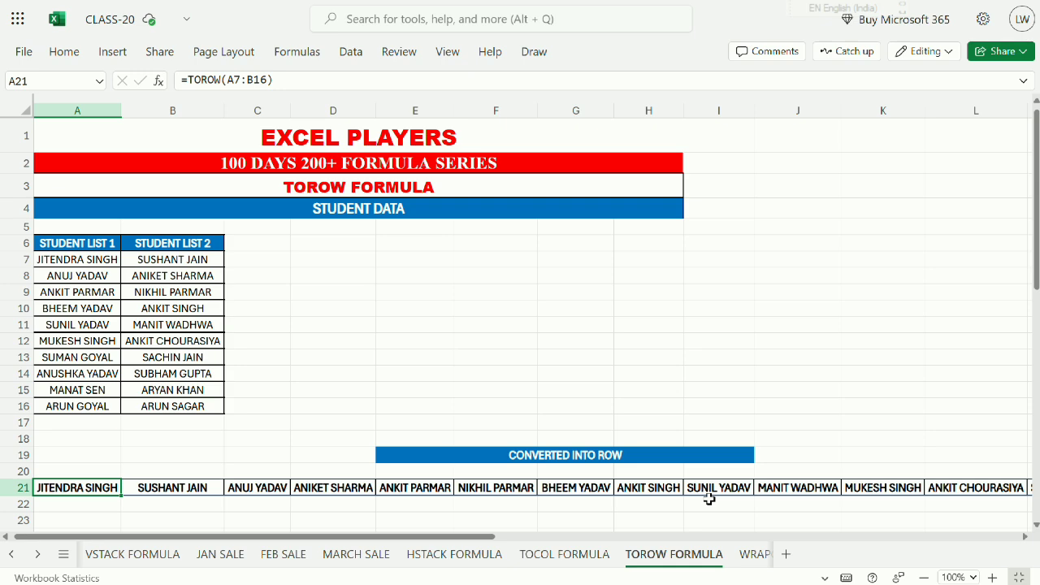
Change the title in A3 of the WRAPCOLS FORMULA sheet to WRAPCOLS FORMULAS
left_click(743, 561)
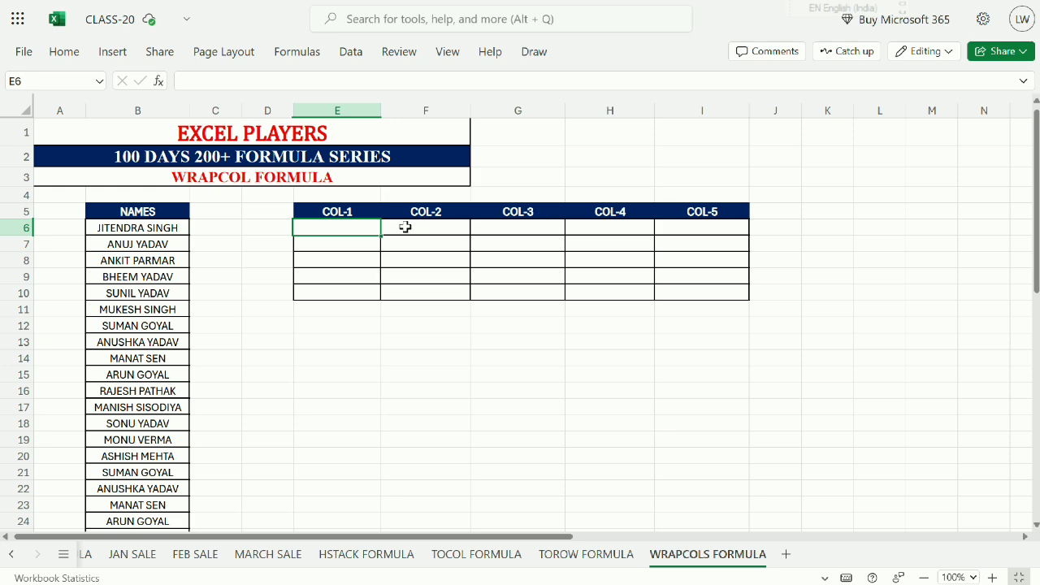
left_click(283, 179)
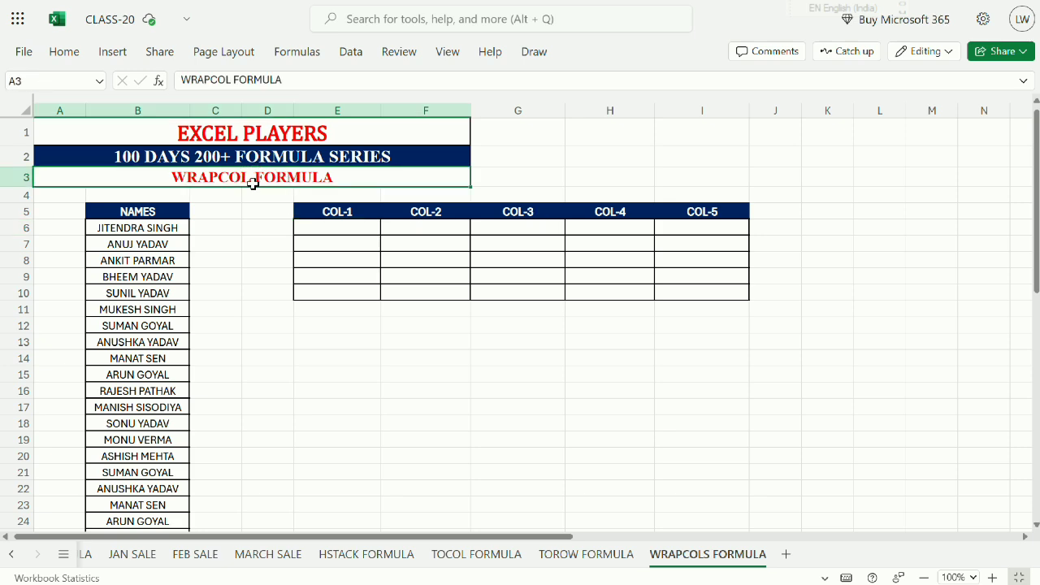
key("F2")
type("S")
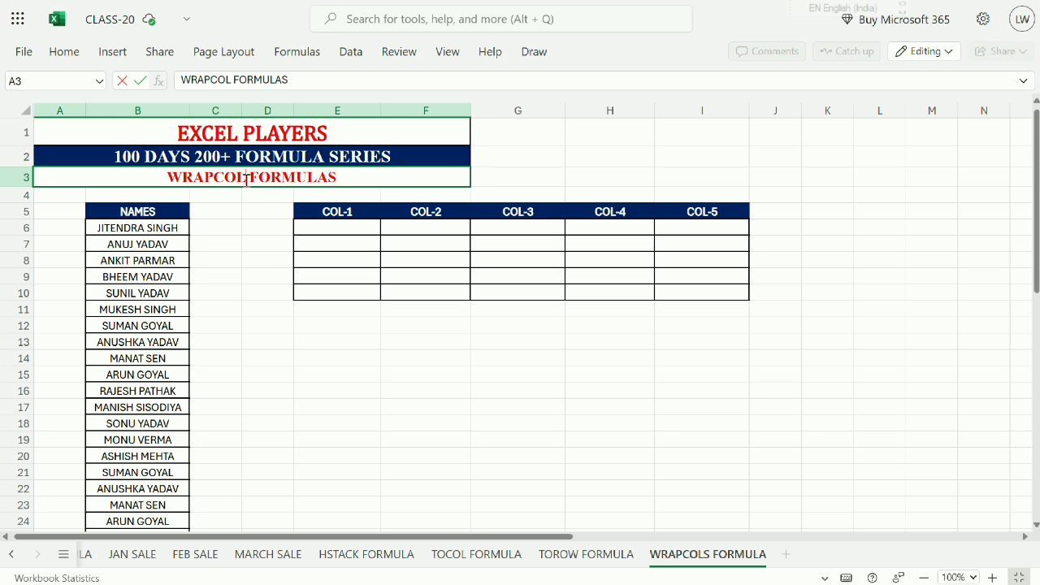
type("S")
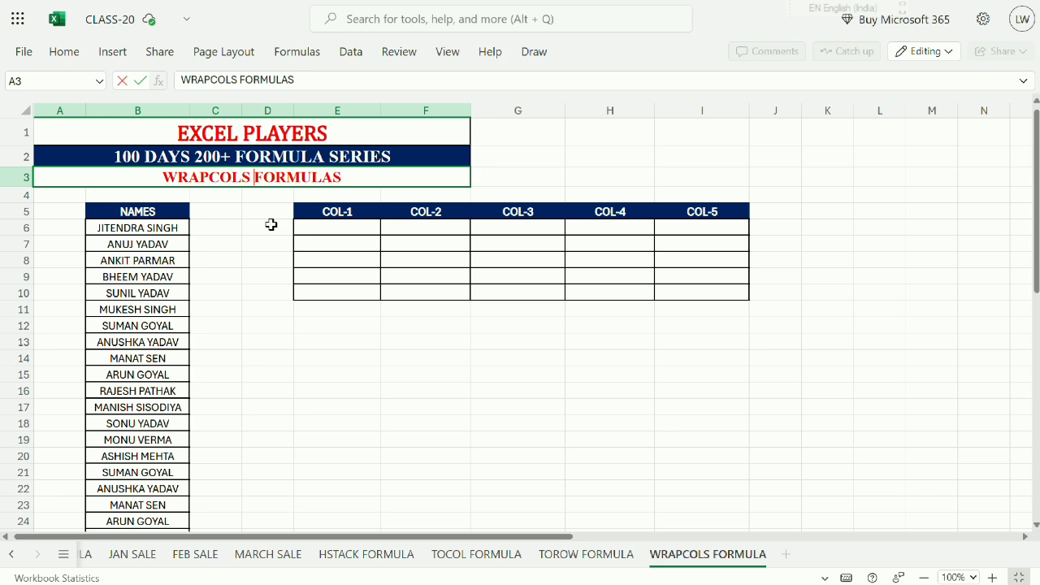
left_click(272, 225)
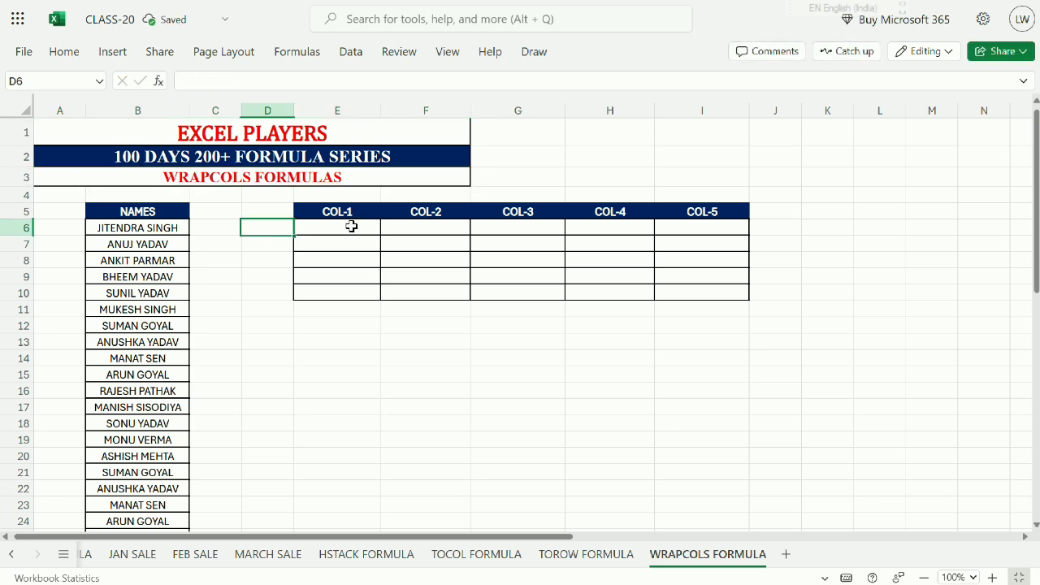
Examine the NAMES list in column B and the empty COL-1 cells E6 to E10 of the target table
left_click_drag(168, 231, 152, 517)
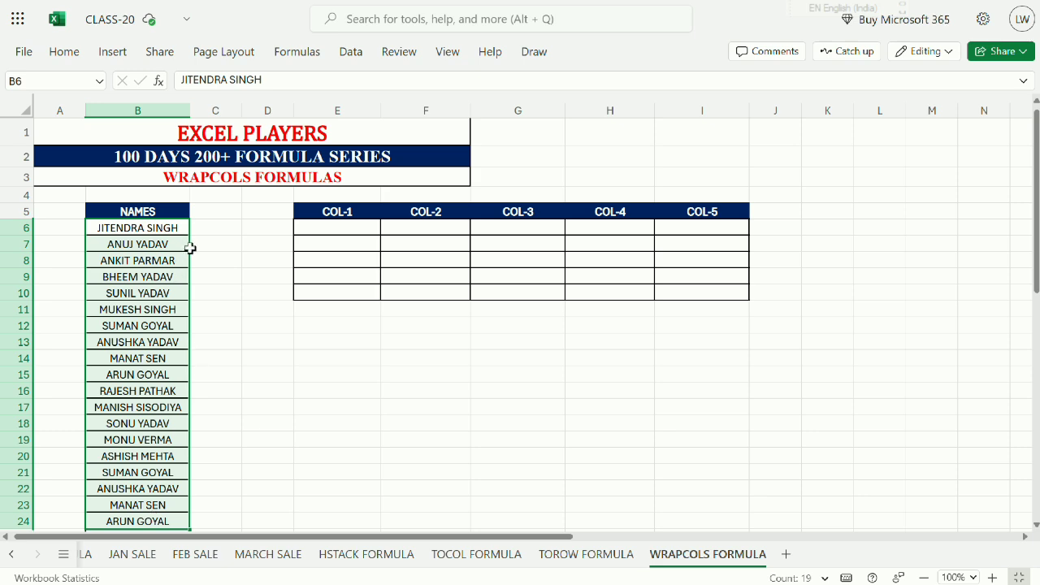
left_click(336, 229)
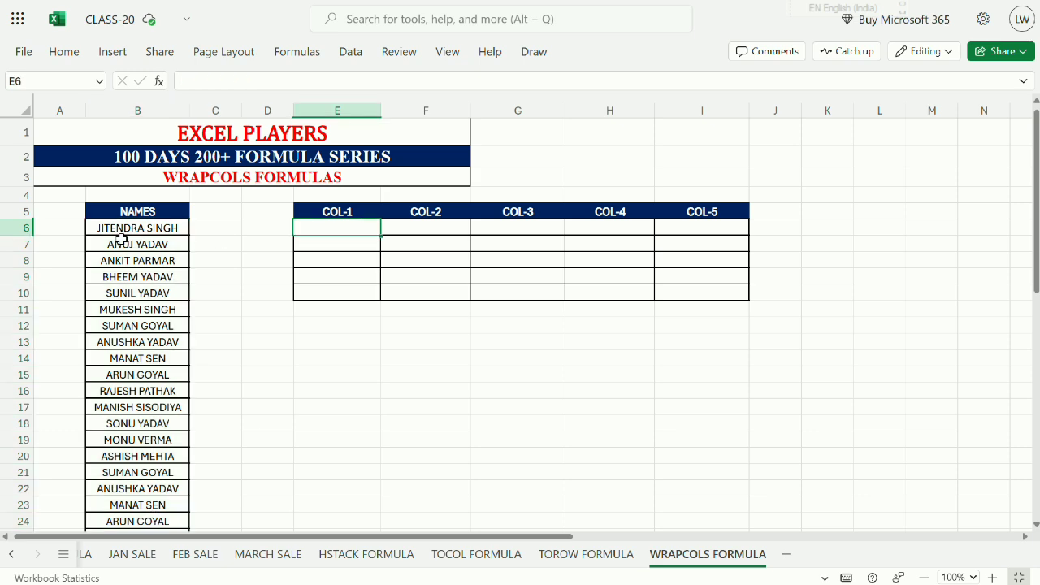
left_click(135, 227)
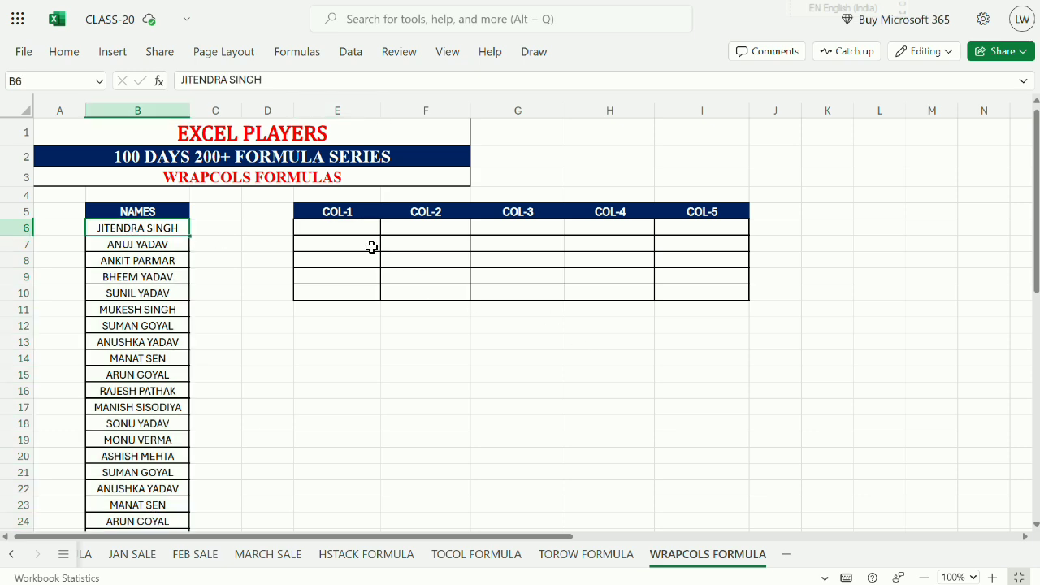
left_click(195, 174)
left_click(353, 233)
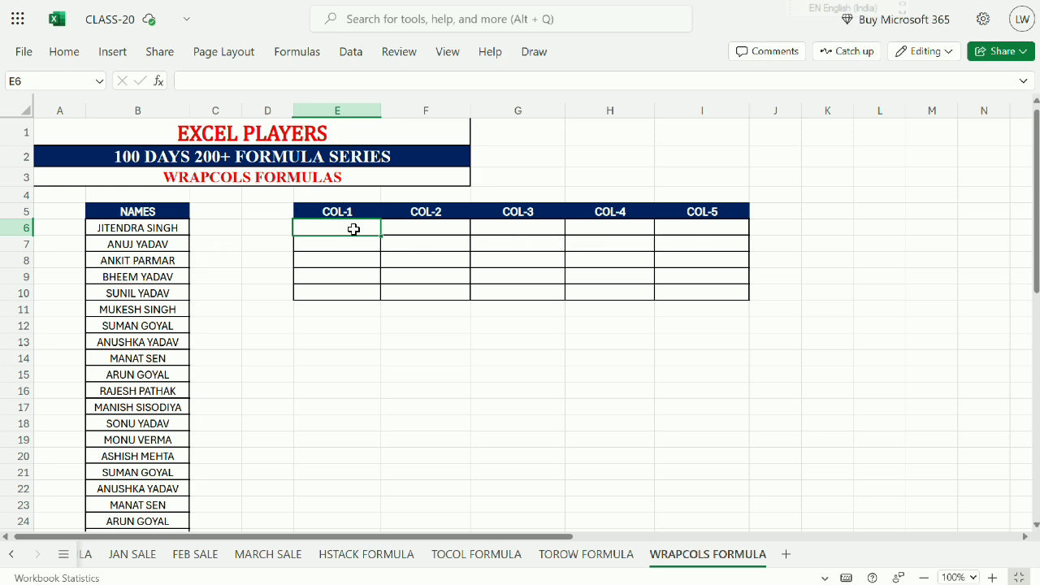
left_click(332, 248)
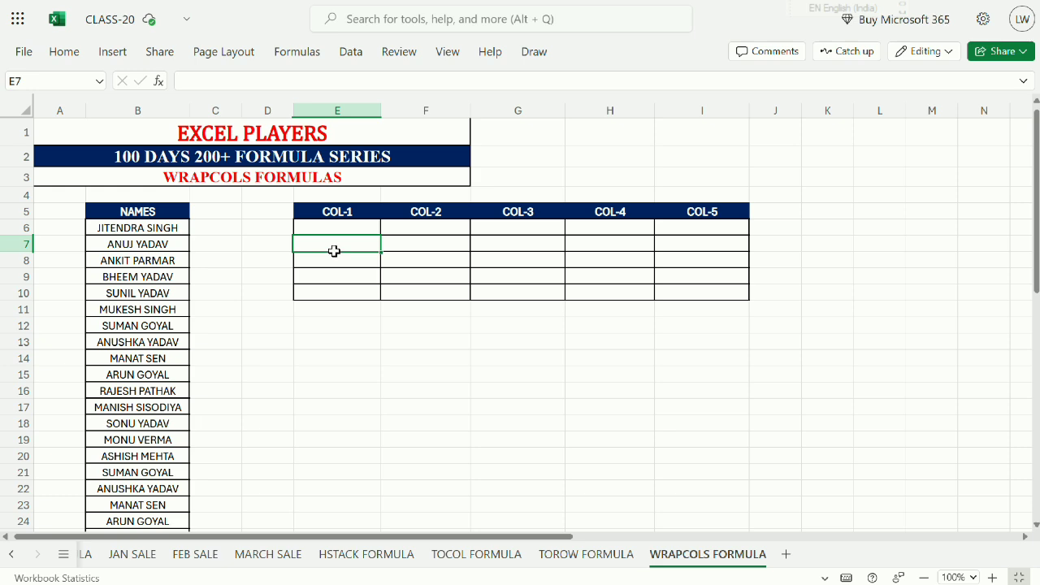
left_click(333, 260)
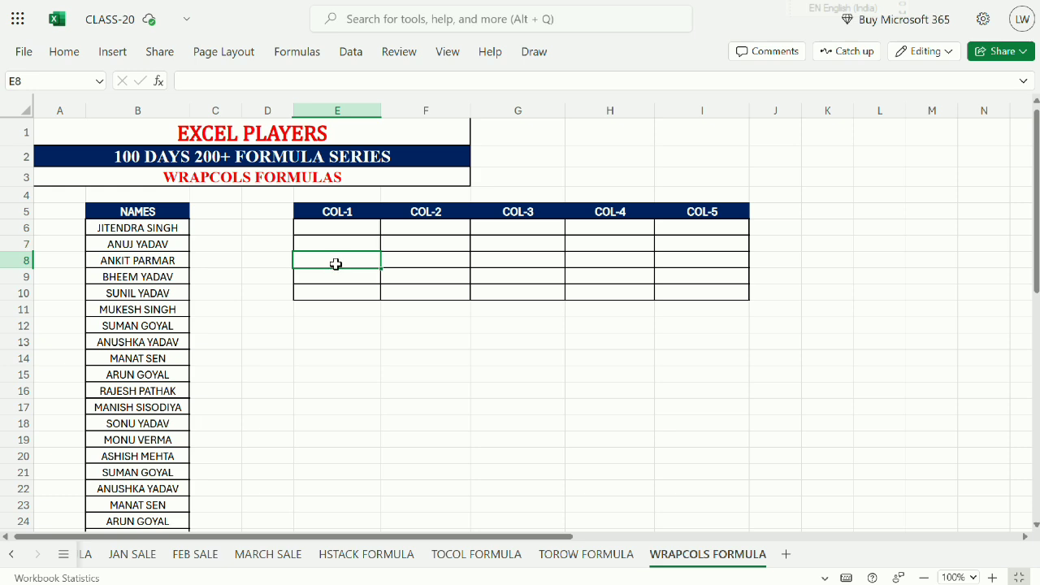
left_click(334, 278)
left_click(339, 298)
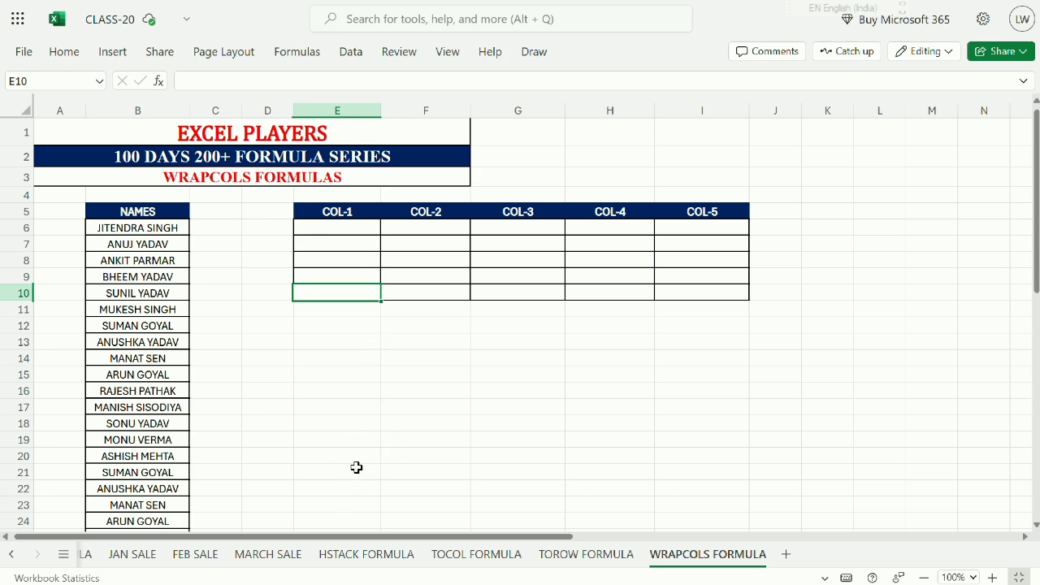
Count the empty COL-1 cells with =COUNTBLANK(E6:E10) in E19
left_click(323, 436)
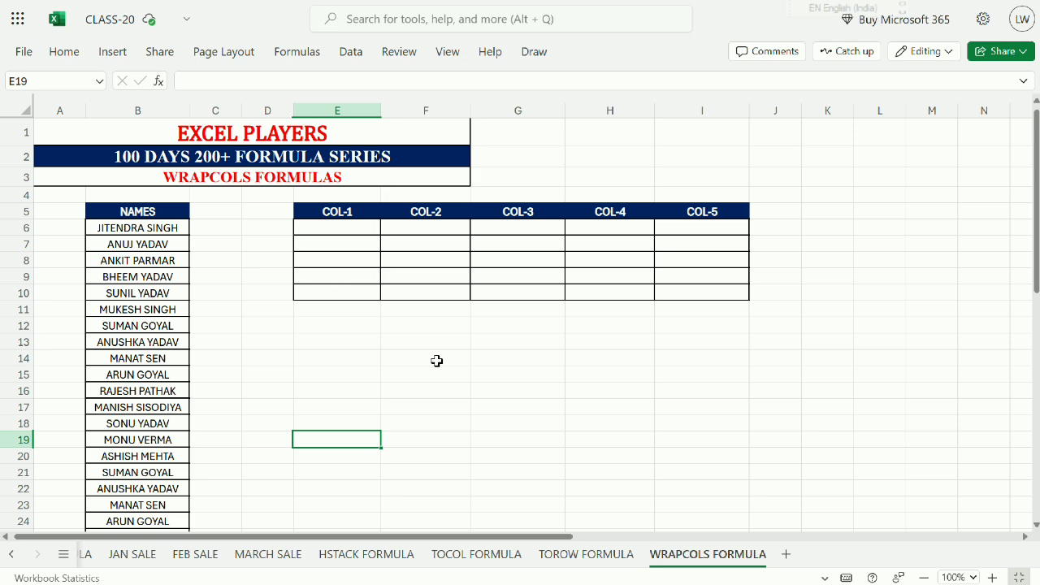
type("=COUN")
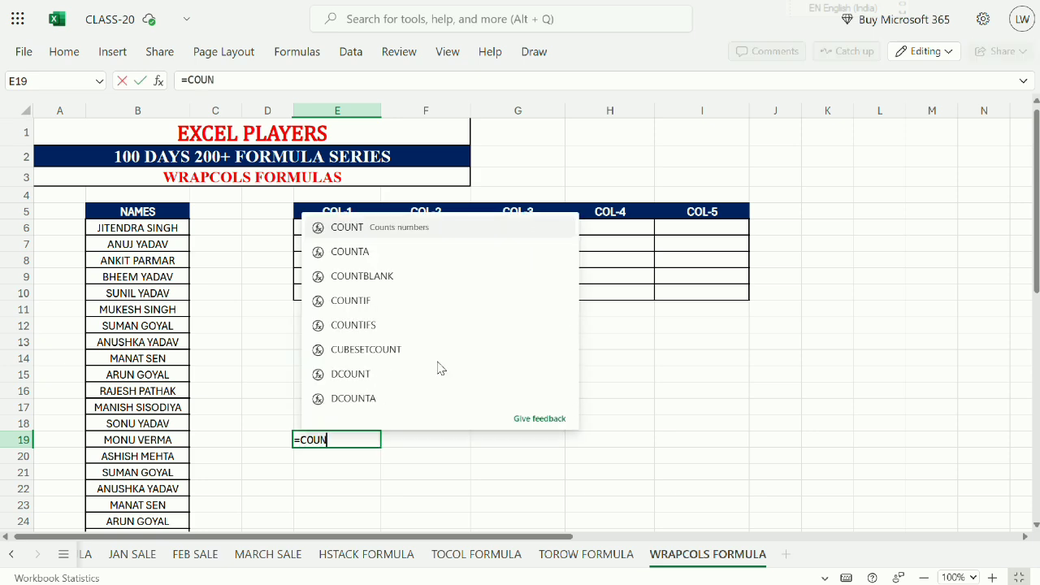
type("TB")
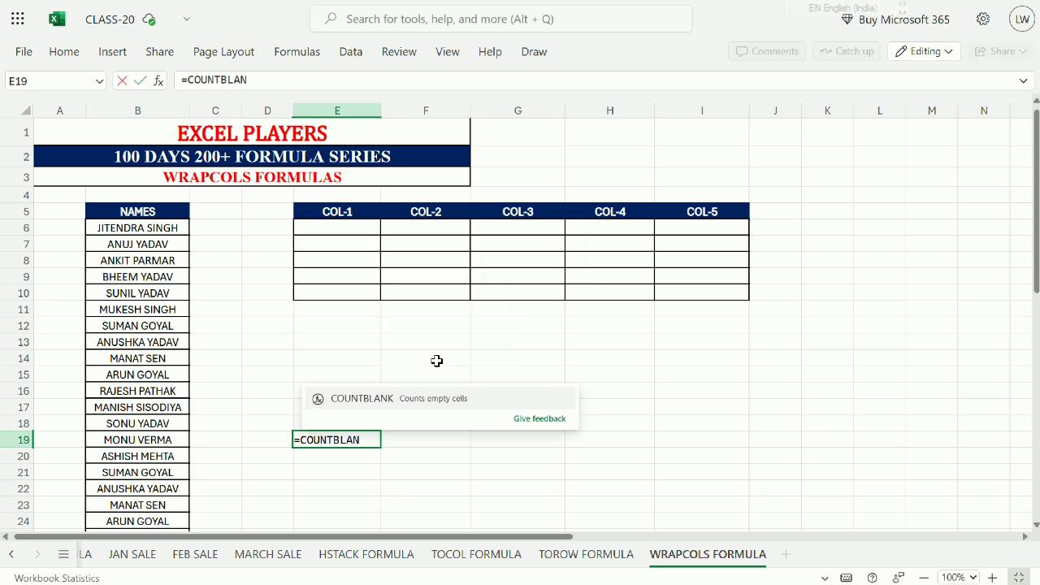
type("LAN")
key("Tab")
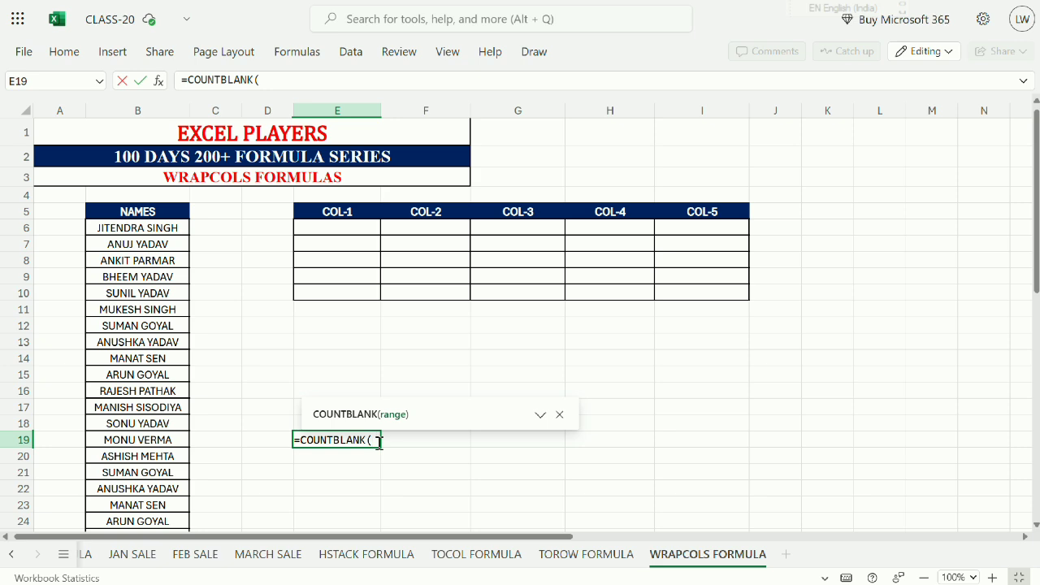
left_click_drag(337, 224, 342, 290)
key("Return")
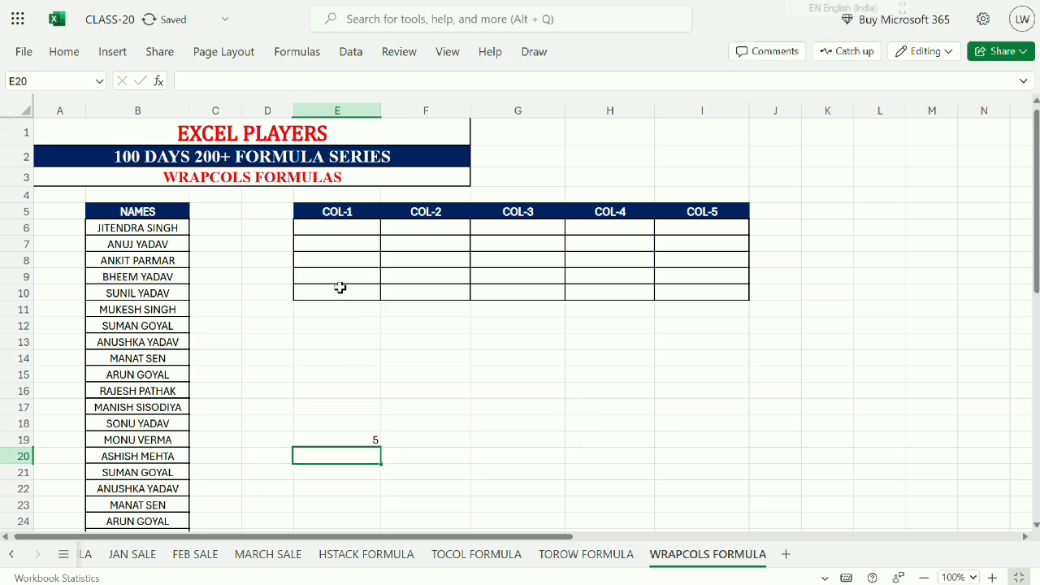
key("Up")
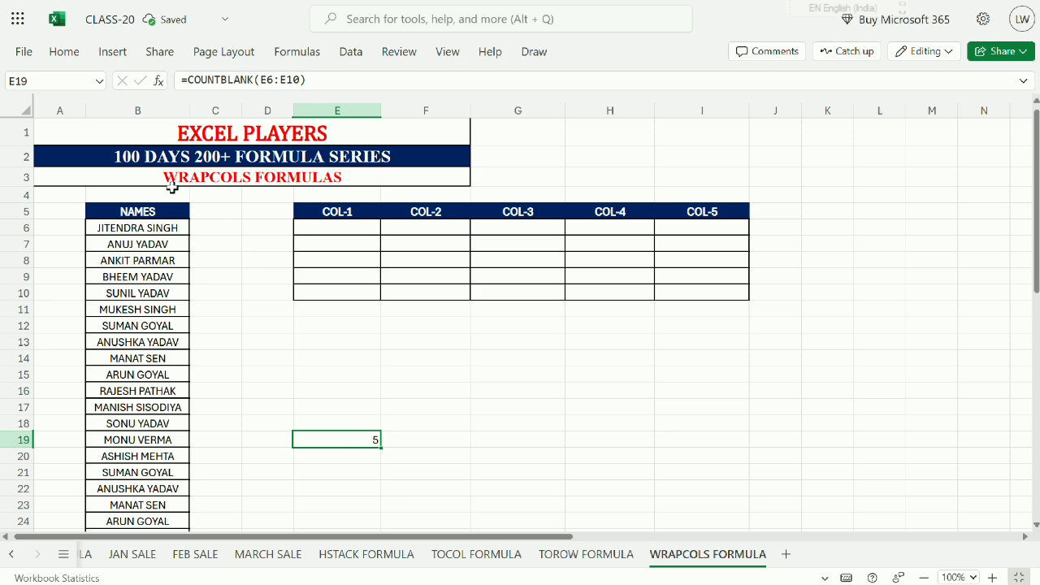
Number the table rows 1 to 5 in D6:D10 and clear the numbers again
left_click(278, 225)
type("1")
key("ctrl+Return")
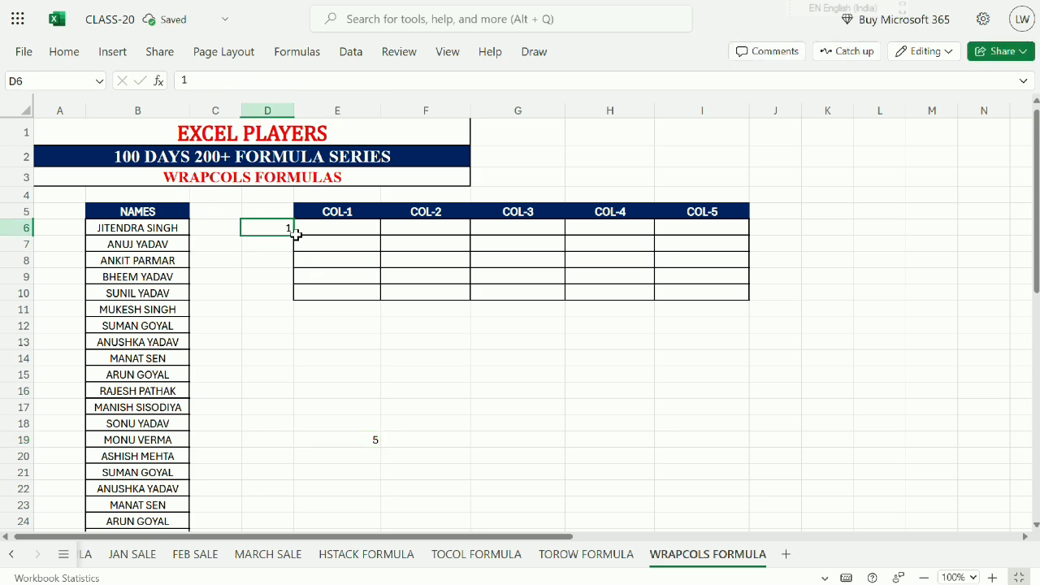
left_click_drag(294, 236, 288, 296)
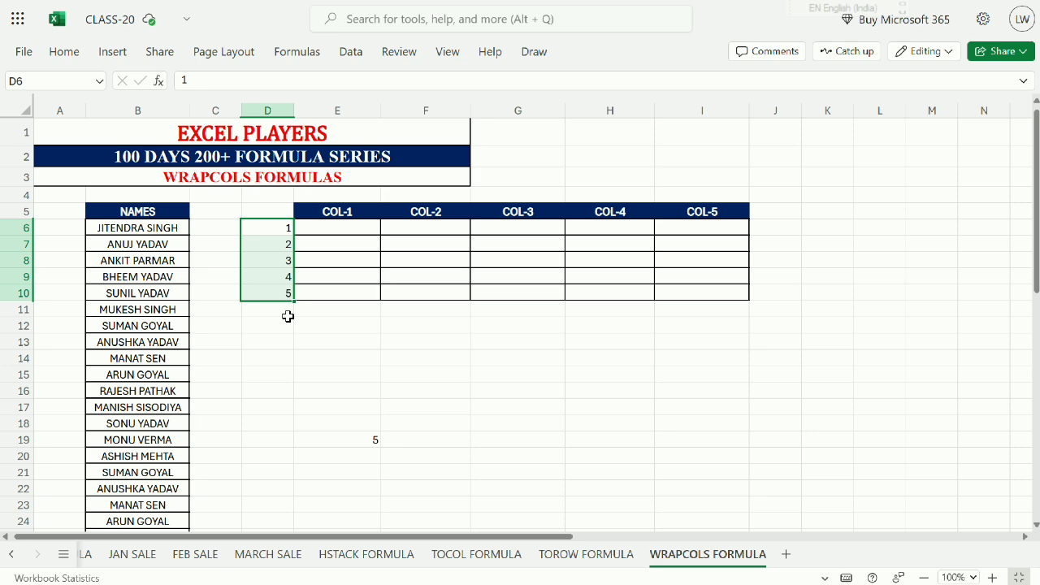
key("Delete")
left_click(315, 327)
Review the range used by the COUNTBLANK formula in E19 and delete the formula
left_click(375, 441)
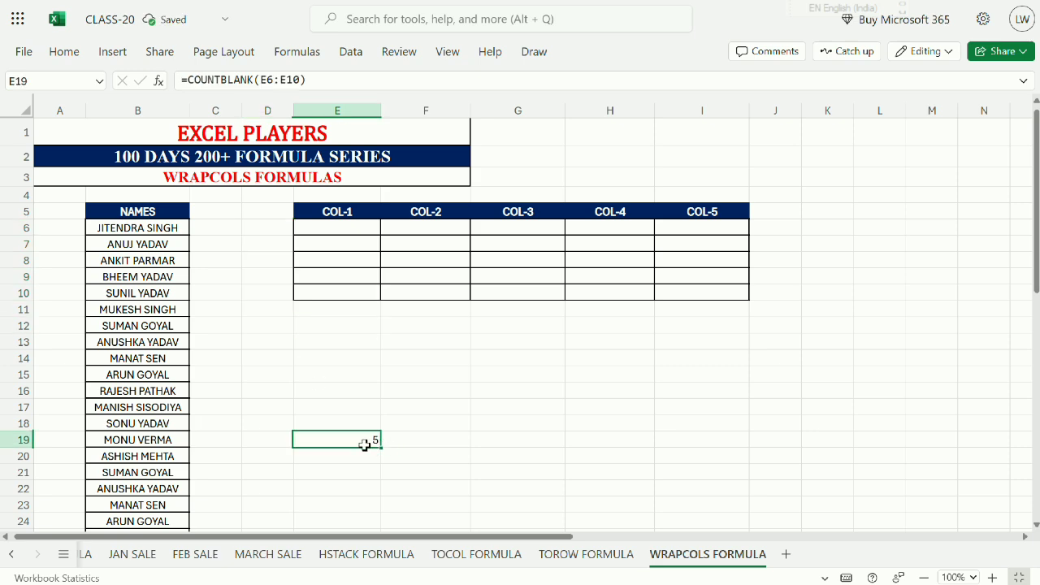
double_click(365, 444)
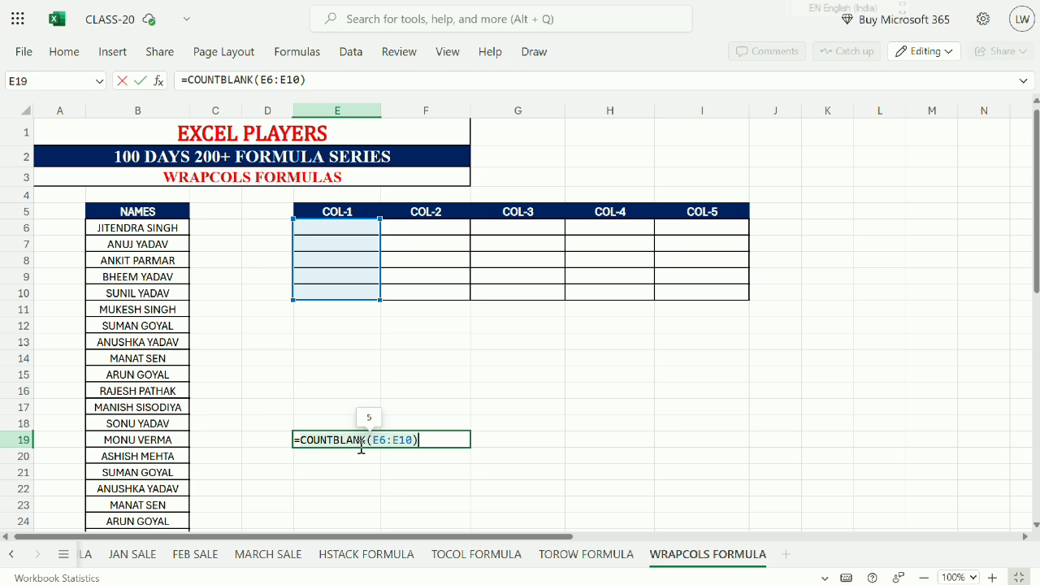
key("Return")
left_click(367, 438)
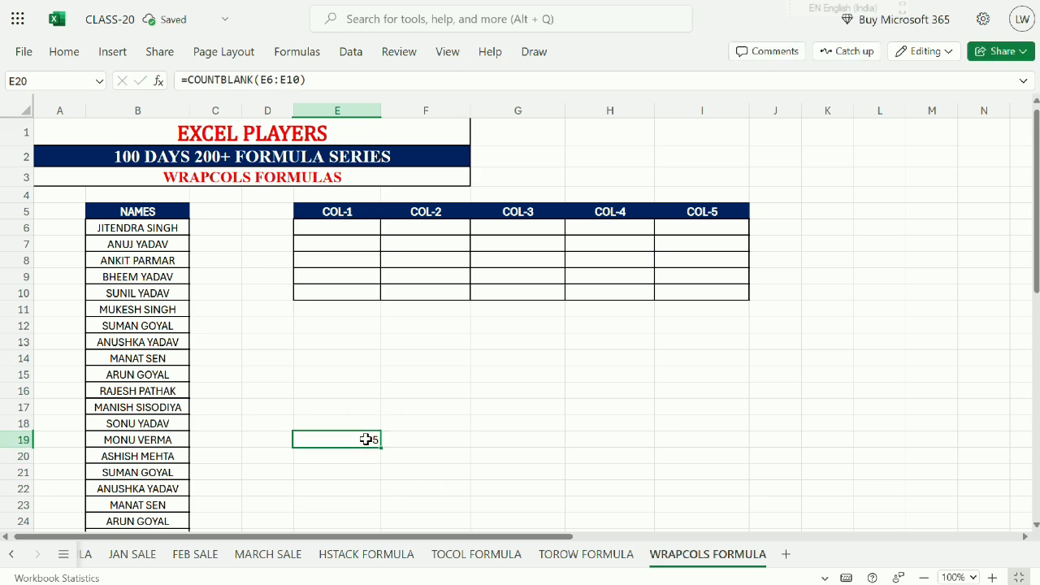
key("BackSpace")
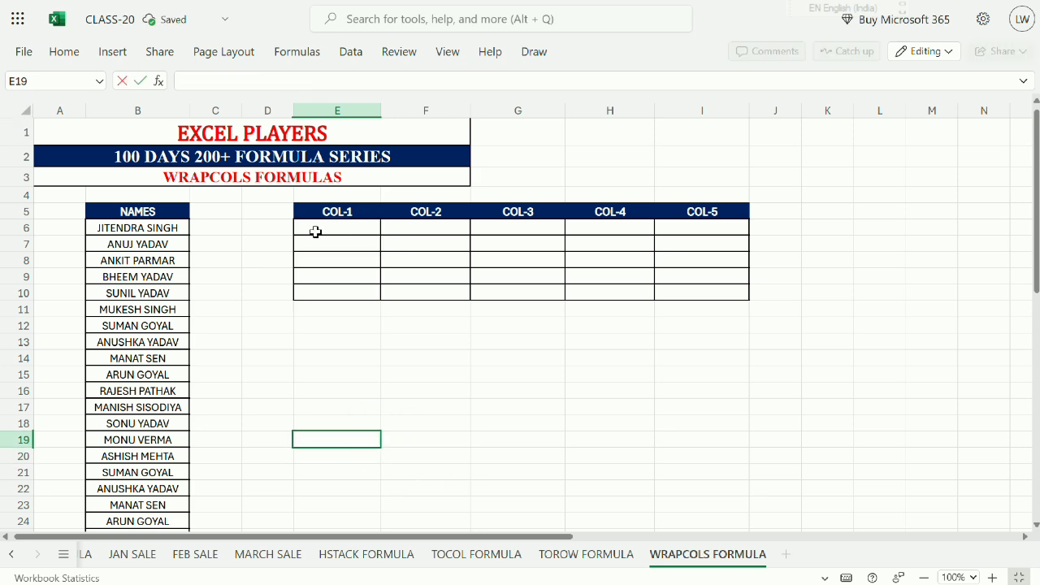
Copy the first five names from B6:B10 into the COL-1 cells starting at E6
left_click_drag(173, 224, 166, 292)
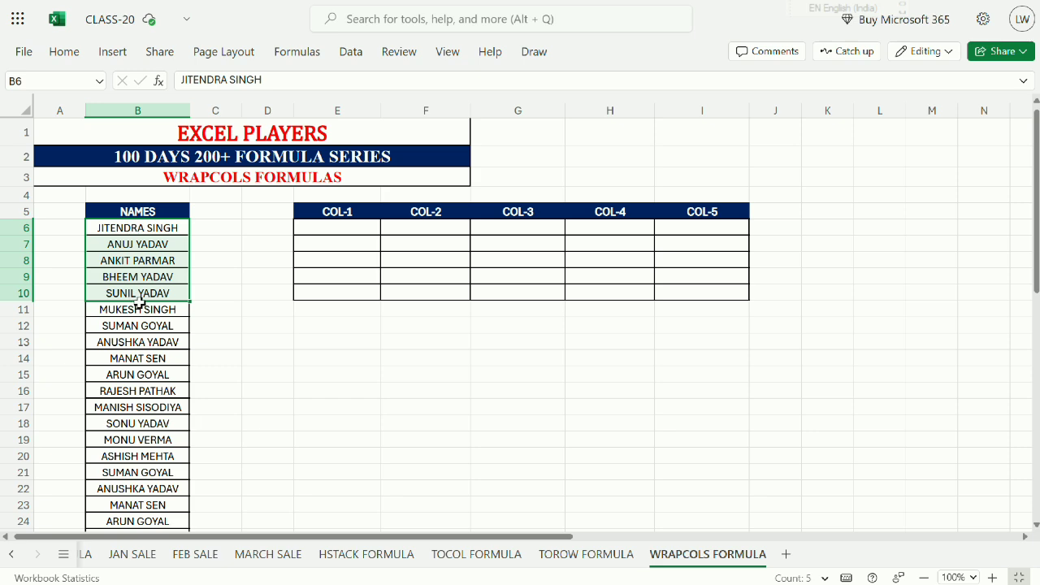
key("ctrl+c")
left_click(341, 227)
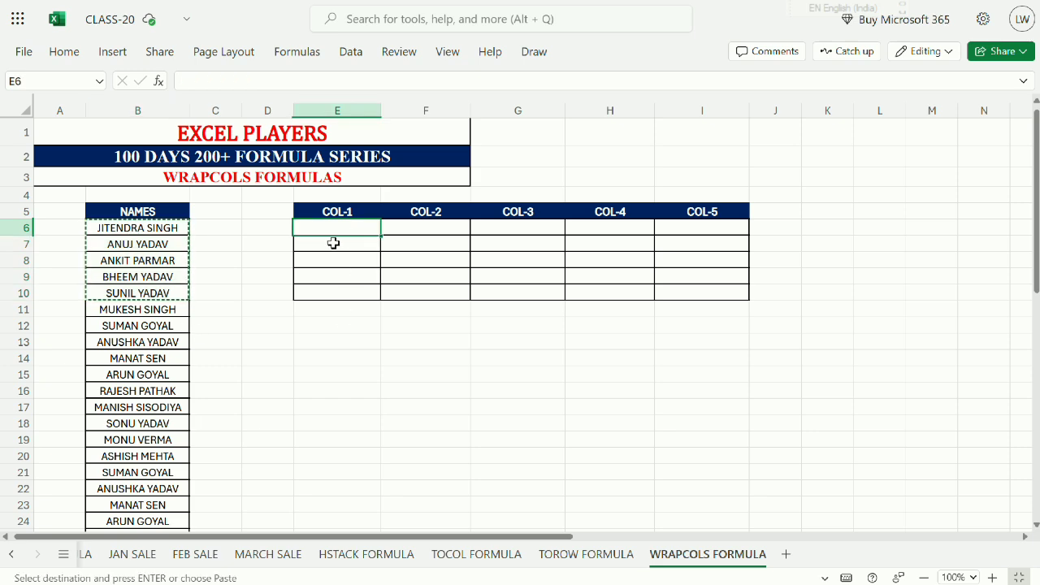
key("ctrl+v")
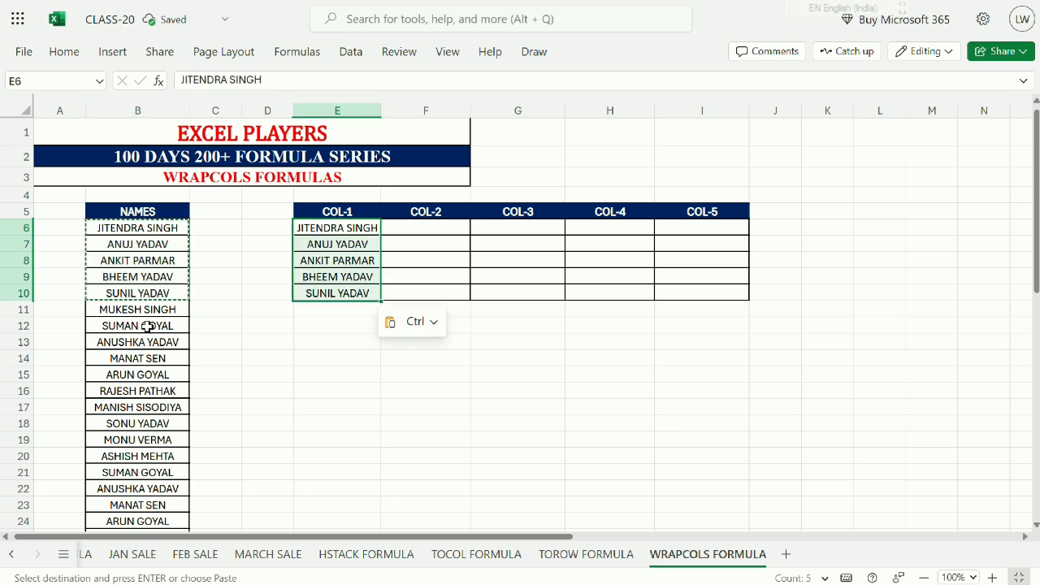
Copy the next five names from B11:B15 into the COL-2 cells starting at F6
left_click_drag(138, 309, 143, 378)
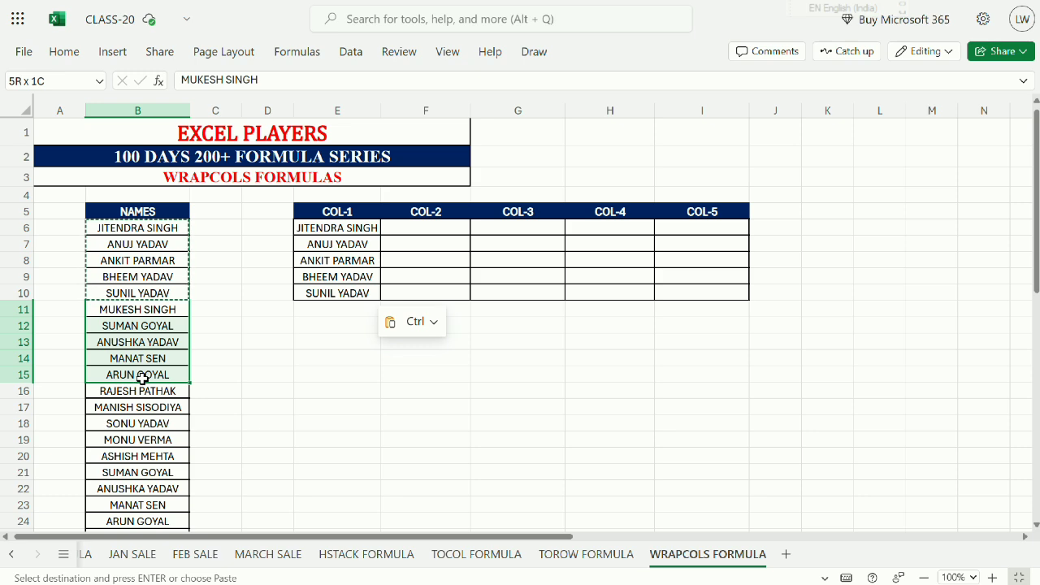
key("ctrl+c")
left_click(433, 228)
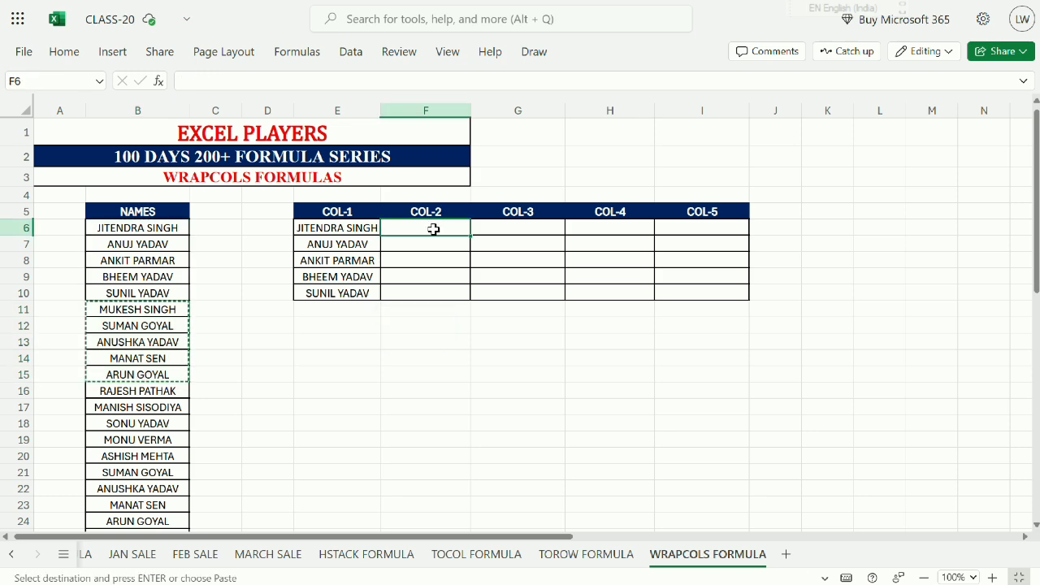
key("ctrl+v")
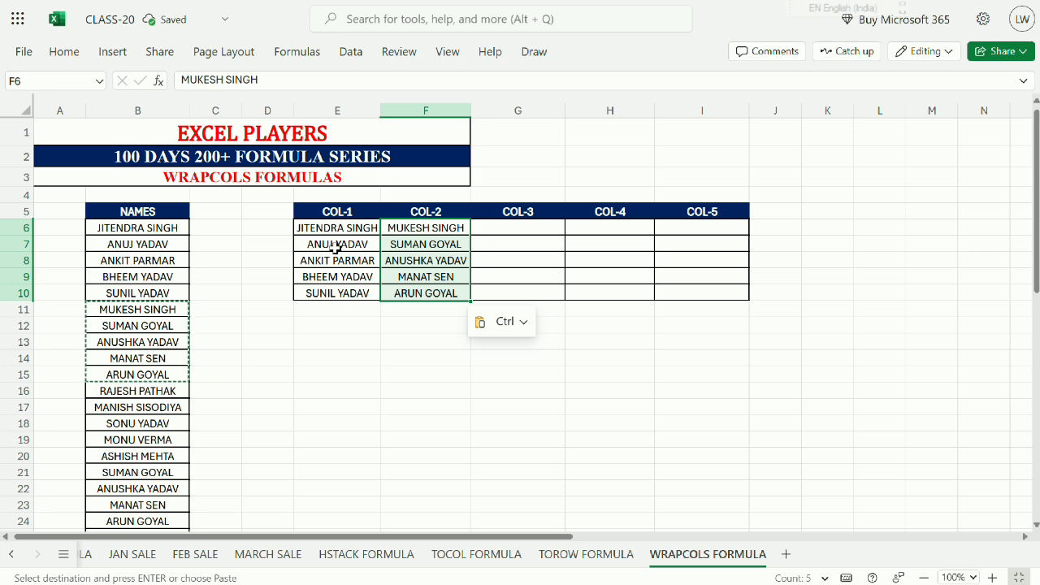
Clear the manually copied names from E6:F10
left_click_drag(340, 230, 404, 289)
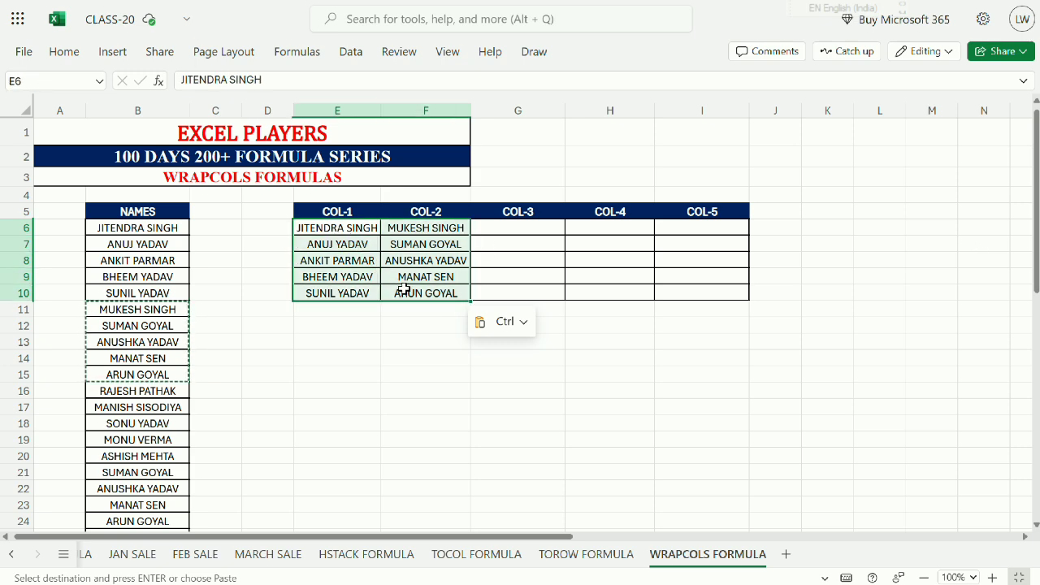
key("Delete")
left_click(366, 328)
Split the NAMES list into columns of five names with =WRAPCOLS(B6:B26,5) in E6
left_click(346, 231)
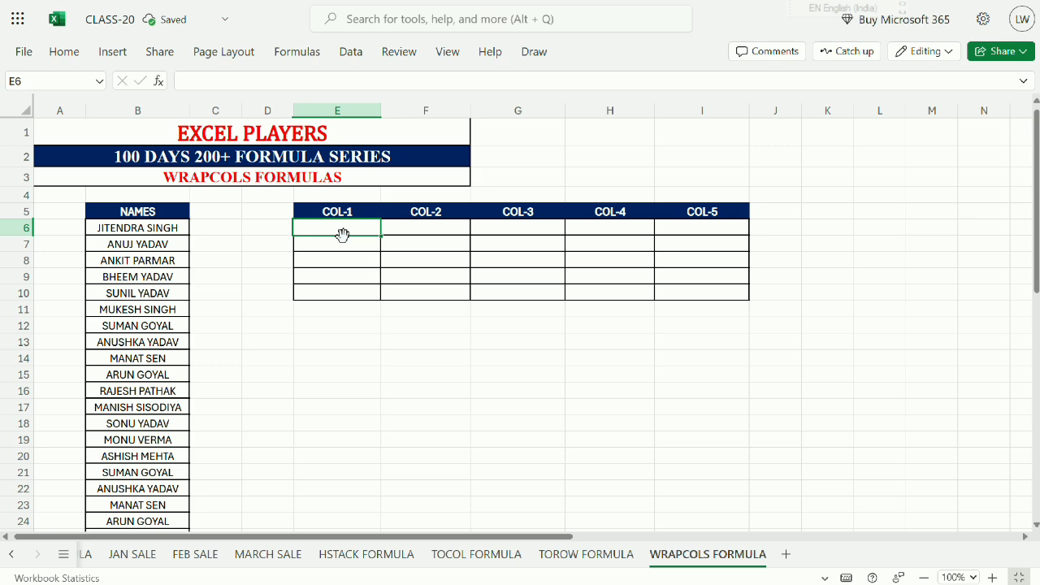
type("=")
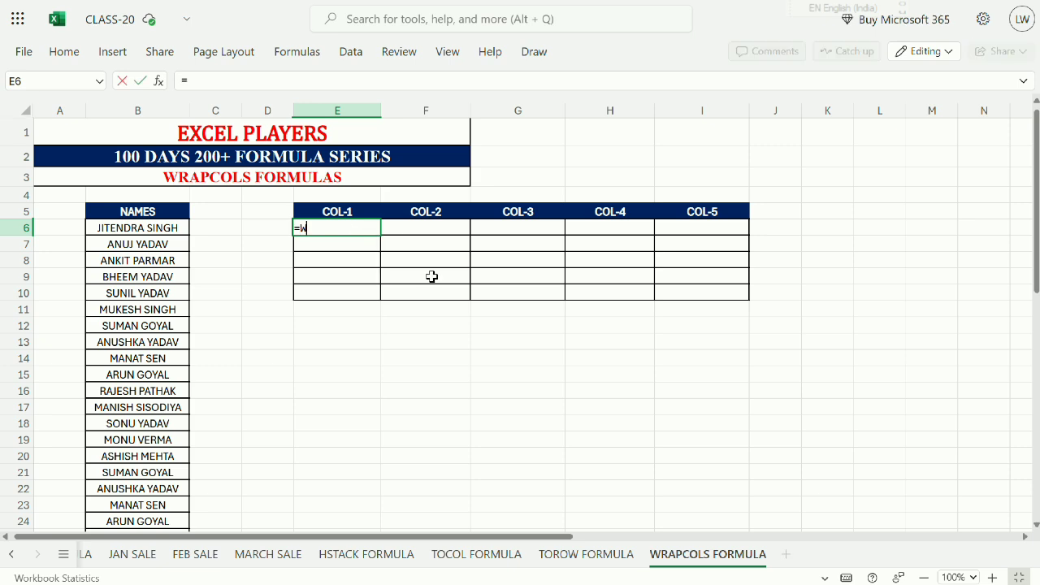
type("WRAP")
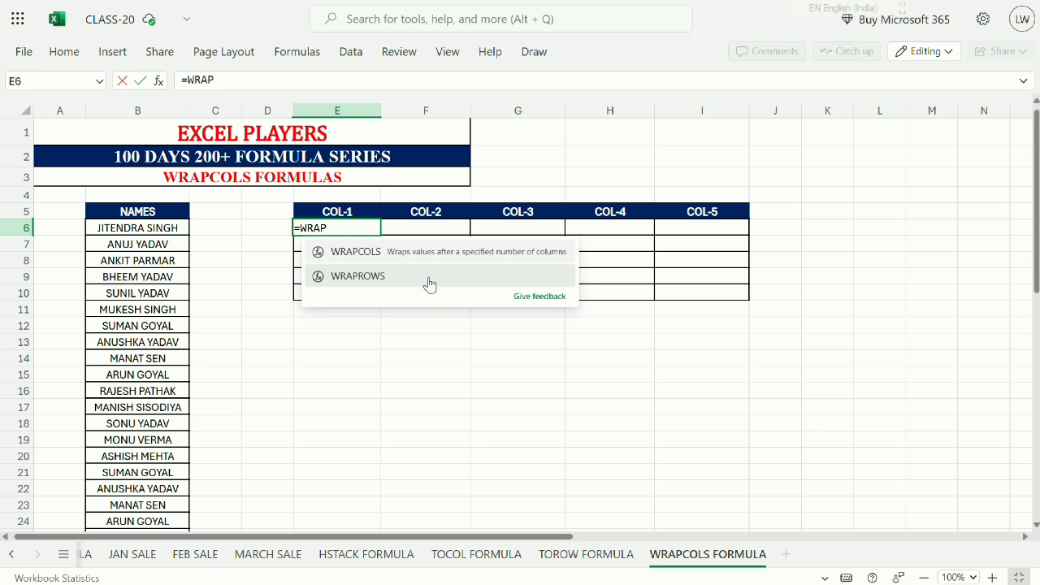
double_click(405, 251)
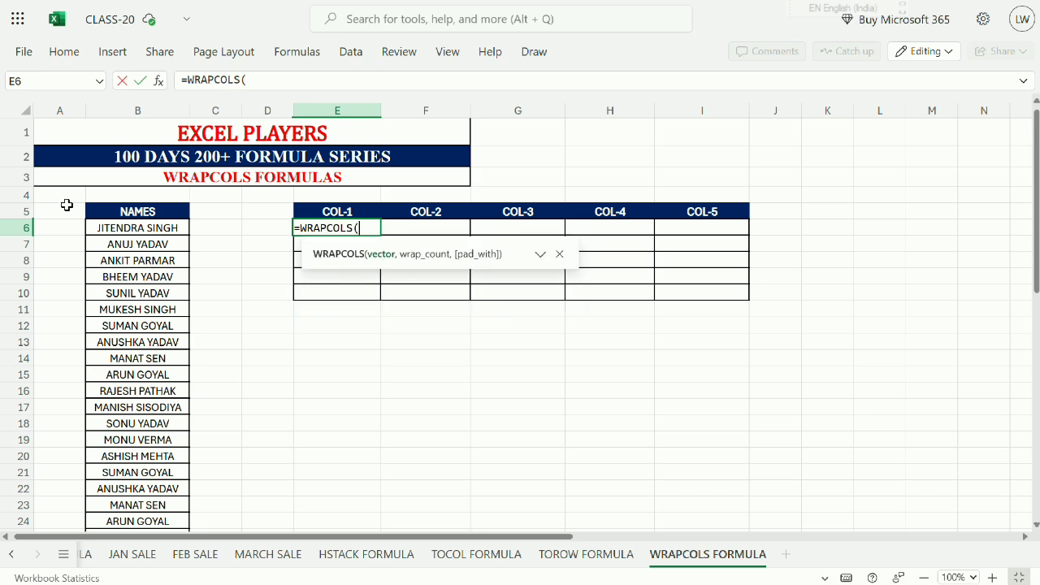
left_click(126, 223)
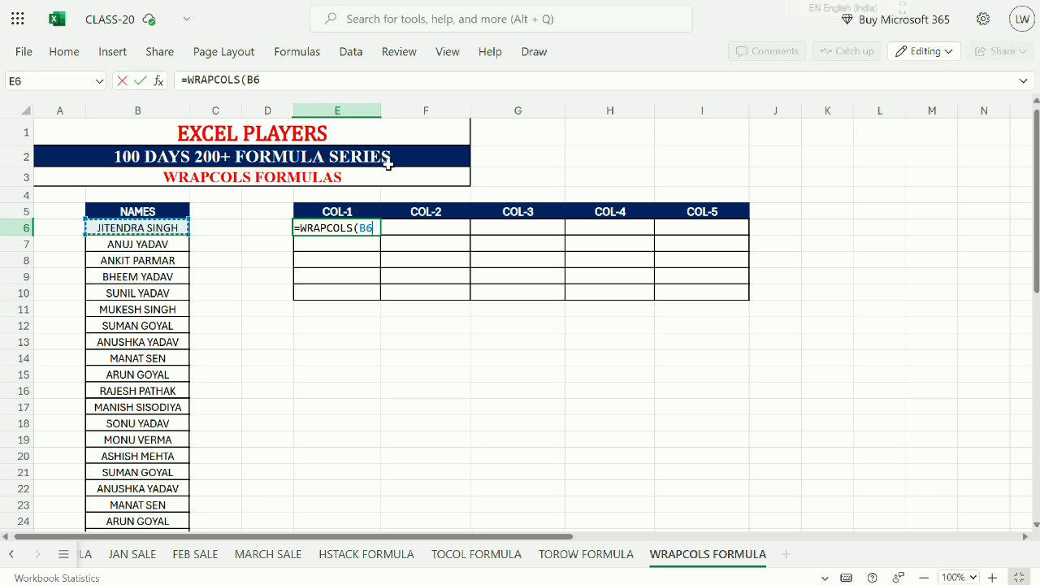
key("ctrl+shift+Down")
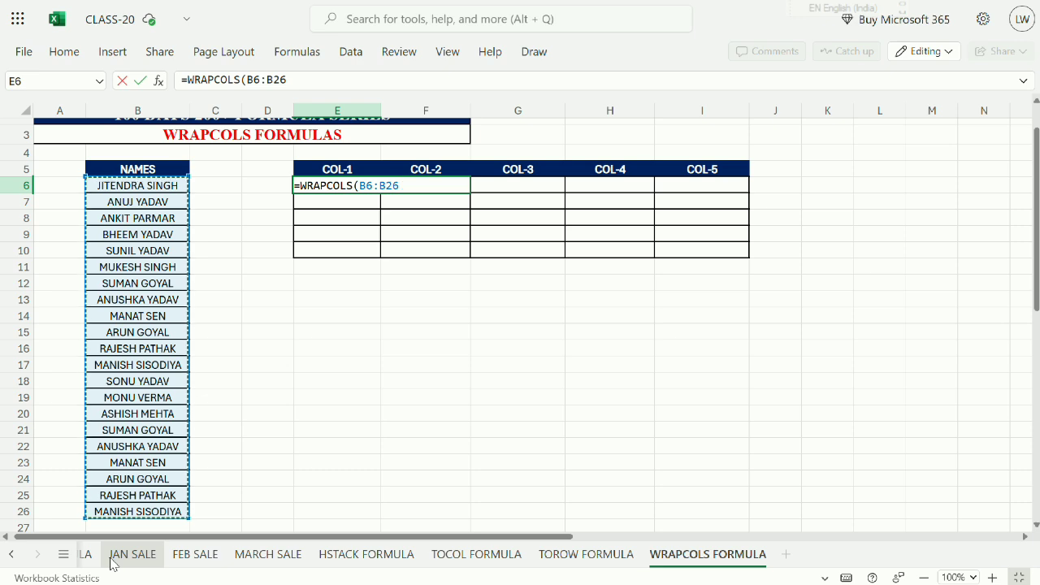
type(",5")
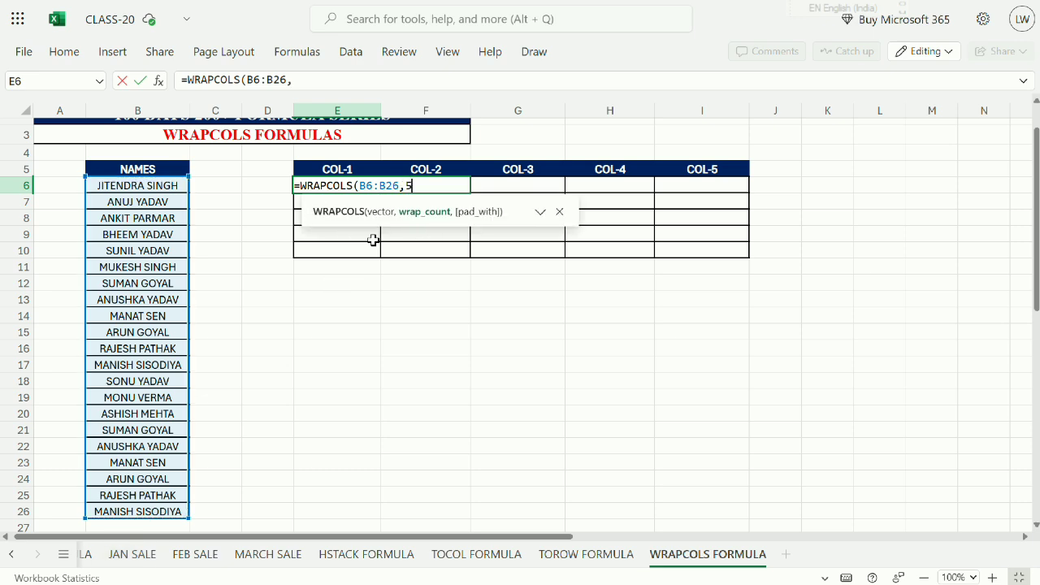
key("Return")
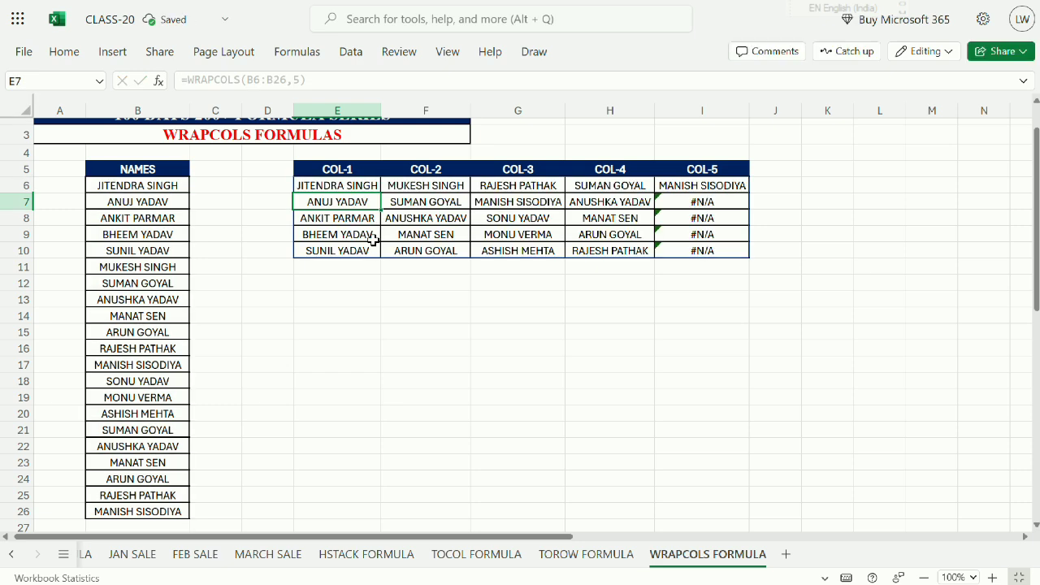
Review the wrapped names in COL-1 to COL-3 and the COL-5 cells below the first row
left_click_drag(357, 185, 354, 248)
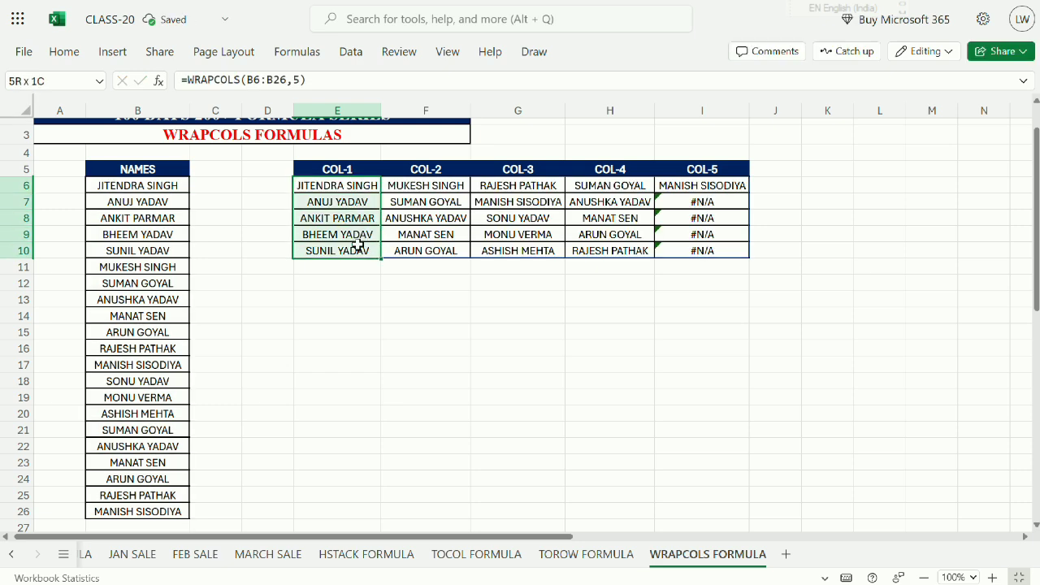
left_click_drag(410, 187, 411, 248)
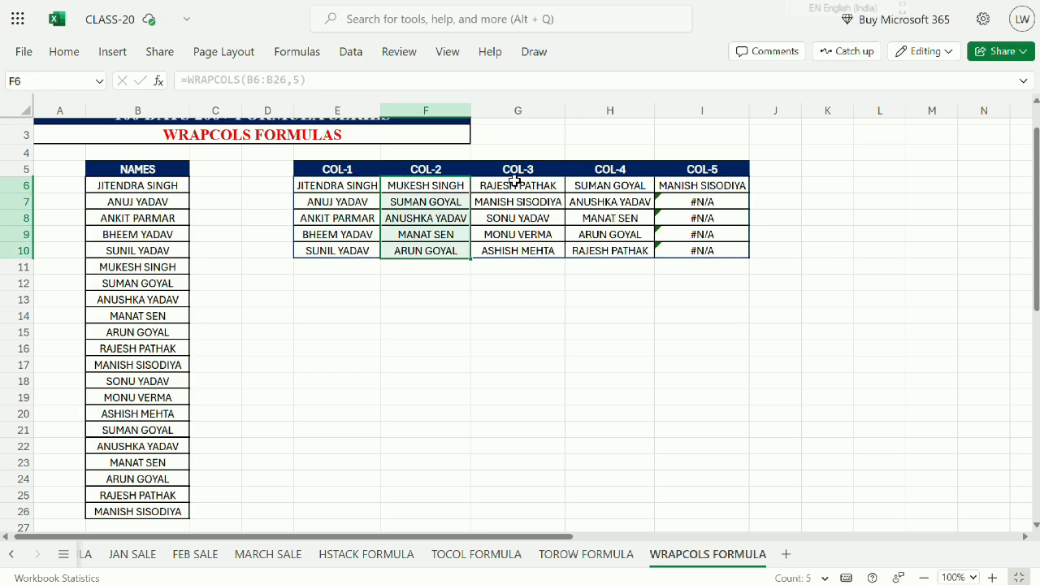
left_click(514, 181)
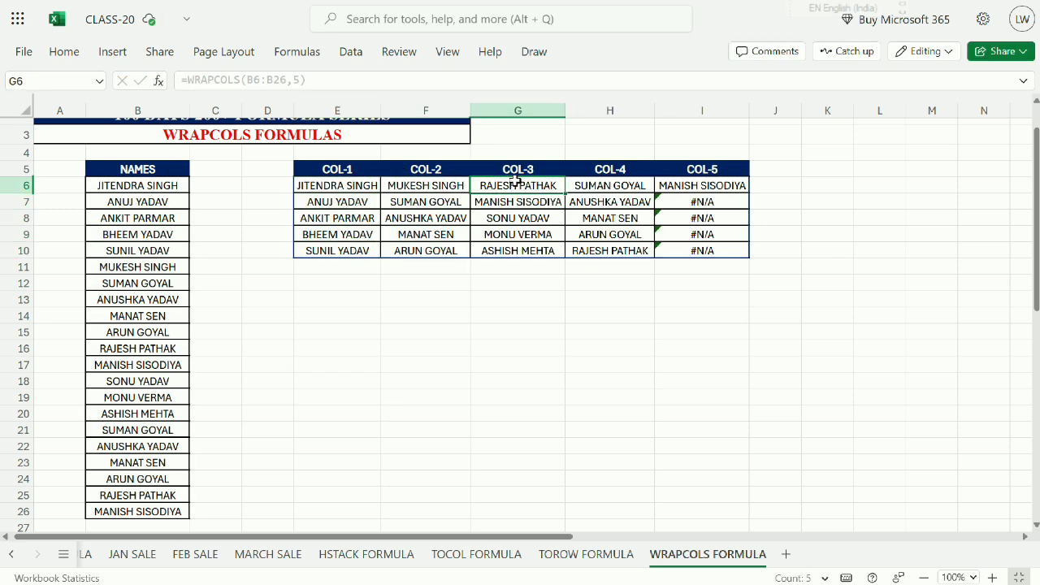
left_click(688, 203)
left_click_drag(688, 204, 691, 238)
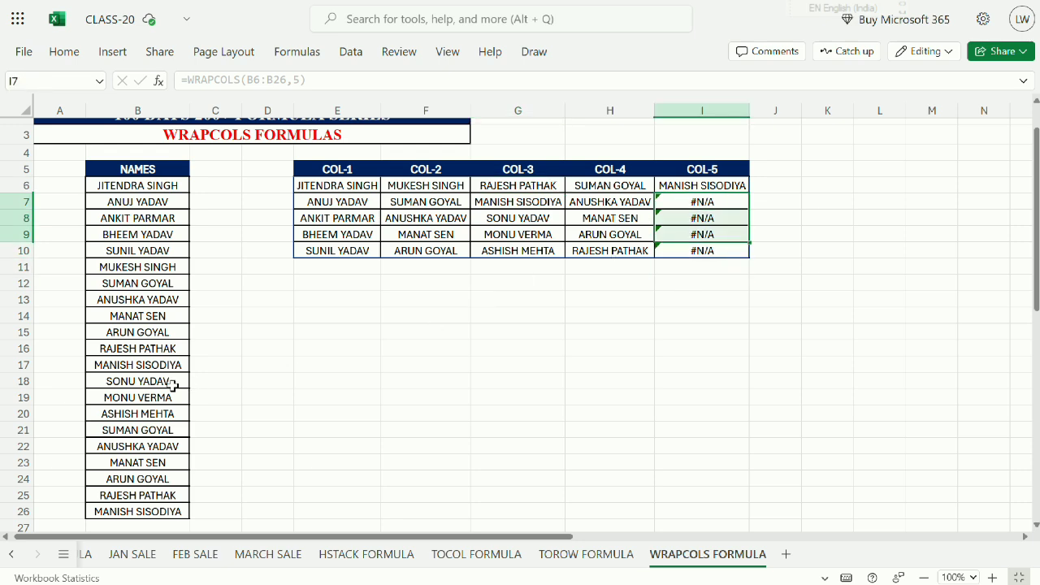
Examine the end of the NAMES list and the empty cells B27:B31, and compare them with COL-5 cells I7:I10
left_click(162, 409)
key("Down")
key("Down")
key("Down")
key("Down")
key("Down")
key("Down")
key("Down")
key("Down")
key("Down")
key("Down")
key("Down")
key("Down")
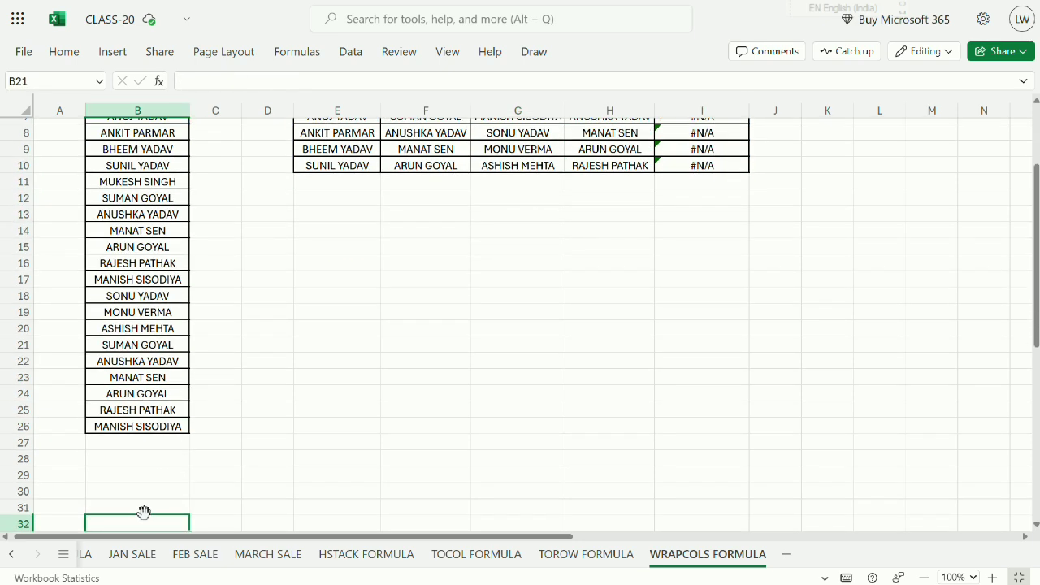
left_click(136, 431)
left_click_drag(132, 448, 132, 510)
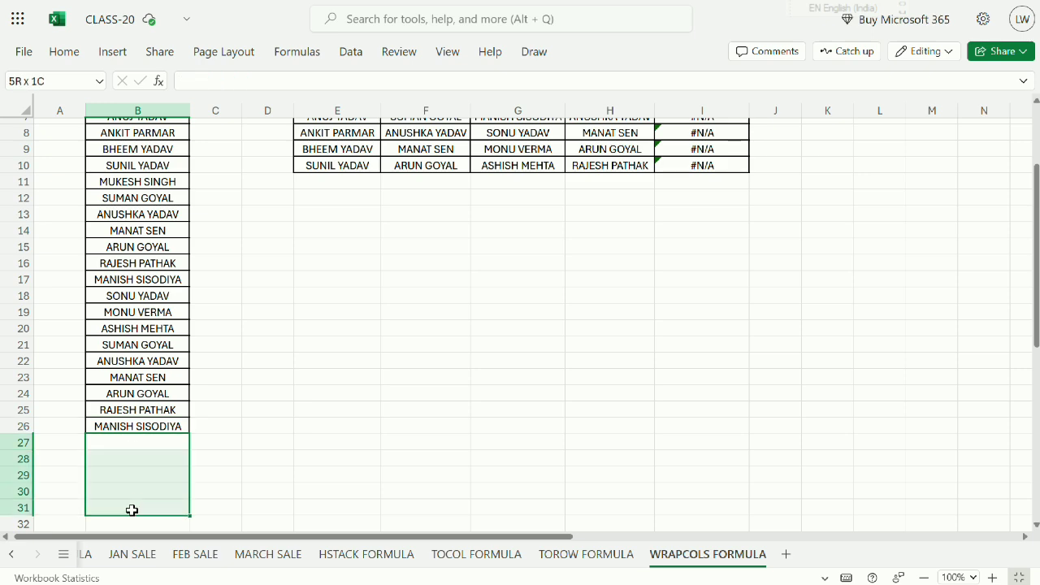
key("Up")
key("Up")
key("Up")
key("Up")
key("Up")
key("Up")
key("Up")
key("Up")
key("Up")
key("Up")
key("Up")
key("Up")
key("Up")
key("Up")
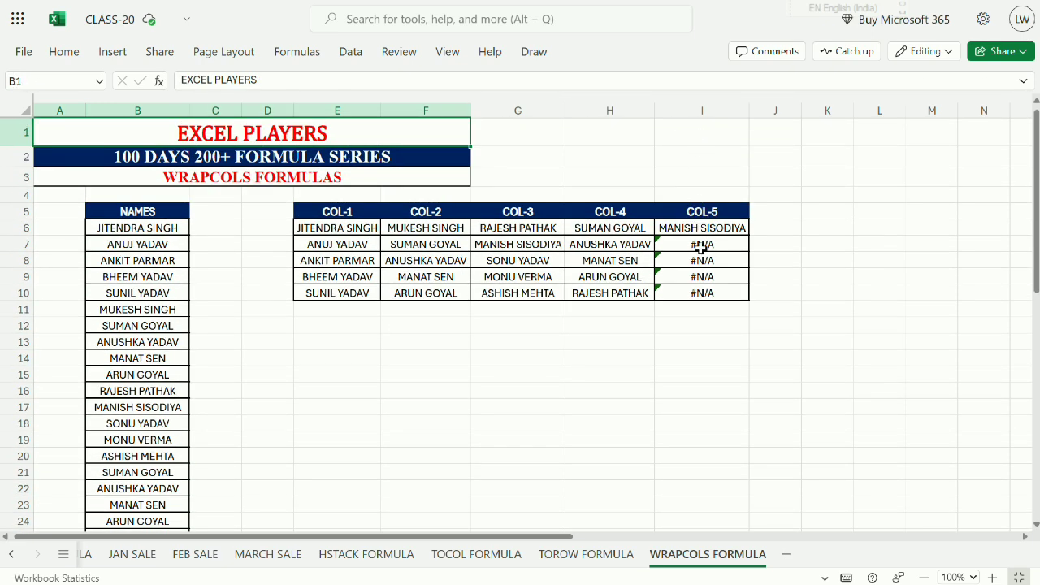
left_click_drag(701, 246, 698, 291)
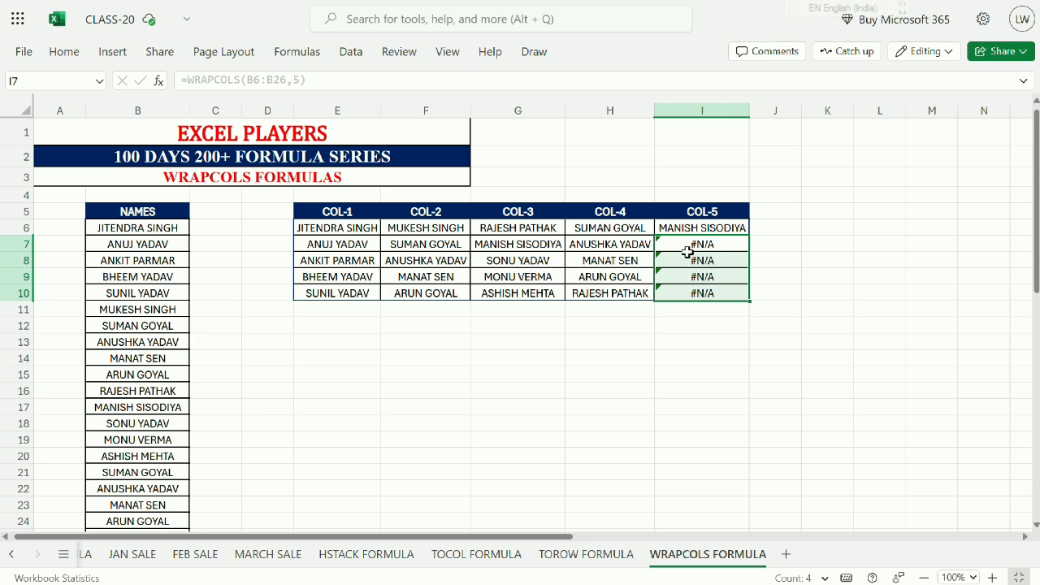
Add "NIL" as the padding value in E6, making the formula =WRAPCOLS(B6:B26,5,"NIL"), and check cells I7:I10
left_click_drag(687, 253, 685, 279)
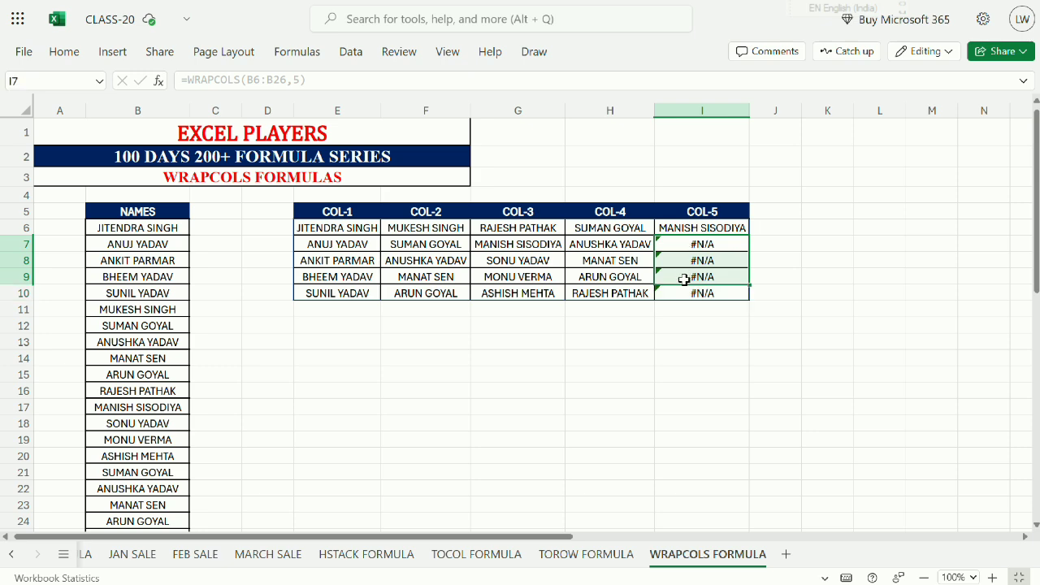
left_click(349, 228)
double_click(350, 228)
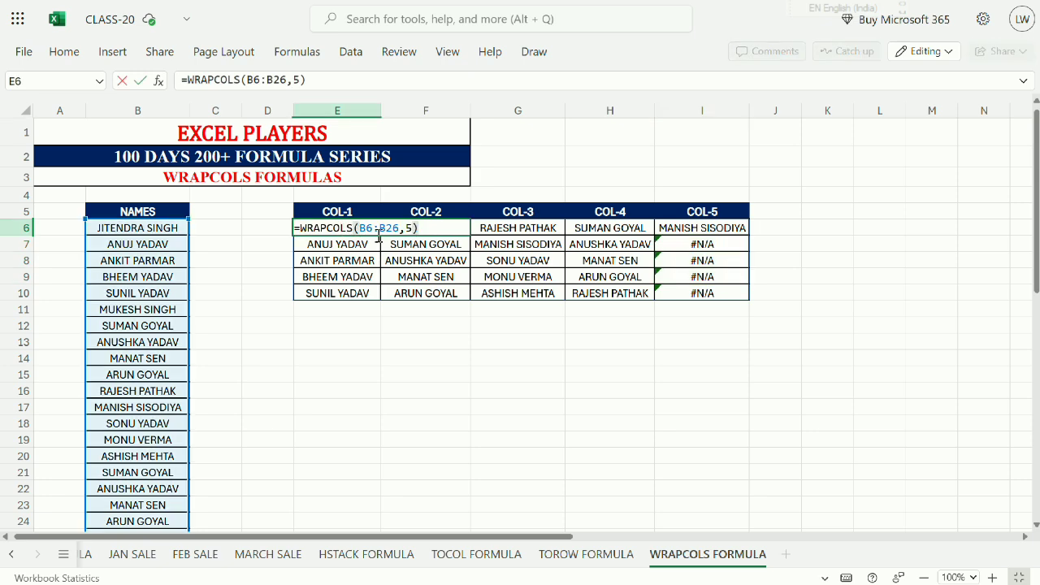
key("BackSpace")
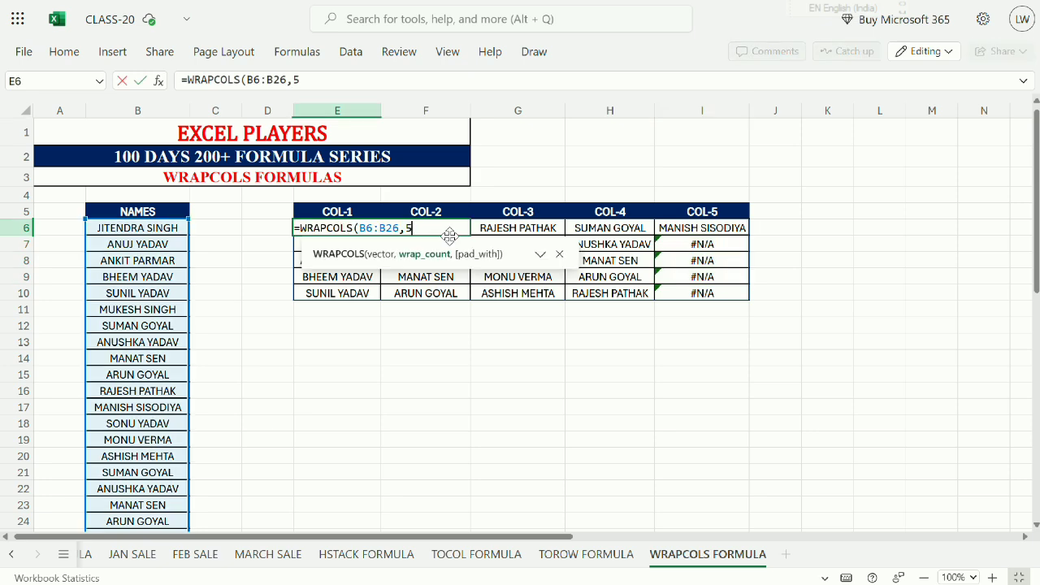
type(",")
type("NIL\"")
key("Return")
left_click_drag(686, 248, 691, 293)
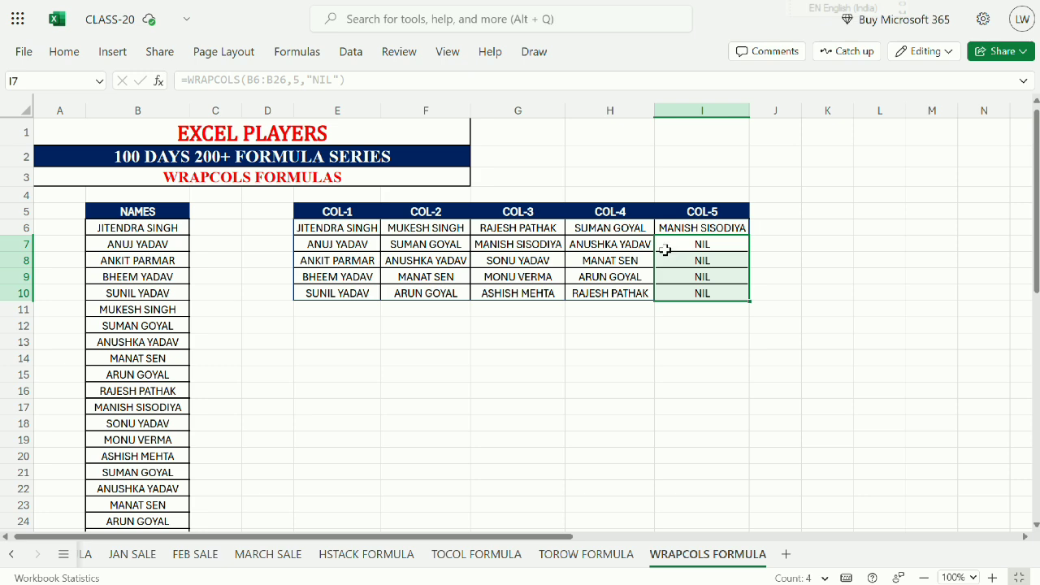
Review the worksheets from VSTACK FORMULA through WRAPCOLS FORMULA and back, covering the sales, HSTACK, TOCOL and TOROW sheets
left_click(11, 556)
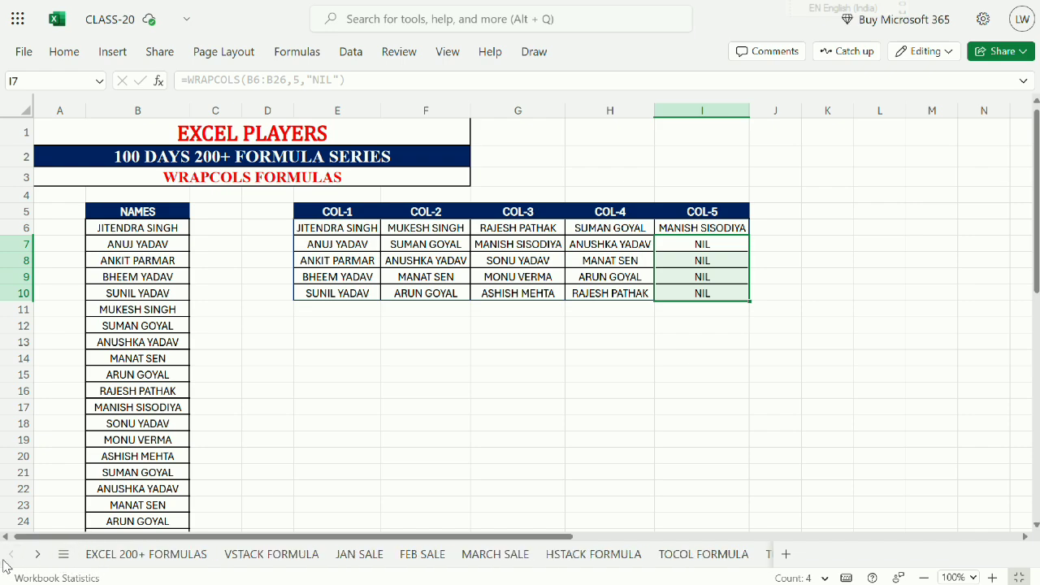
left_click(243, 549)
left_click(416, 559)
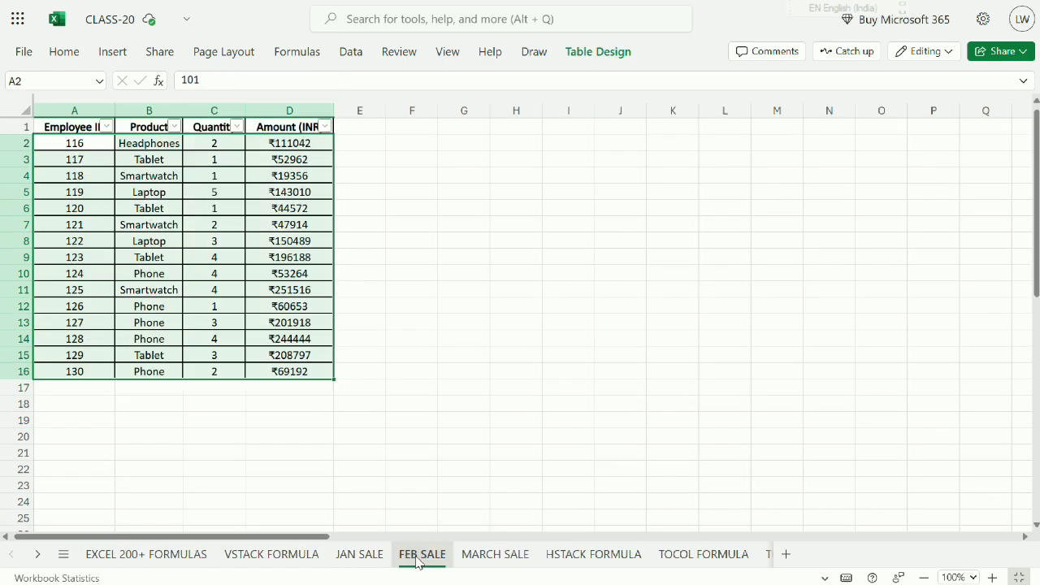
left_click(494, 555)
left_click(580, 556)
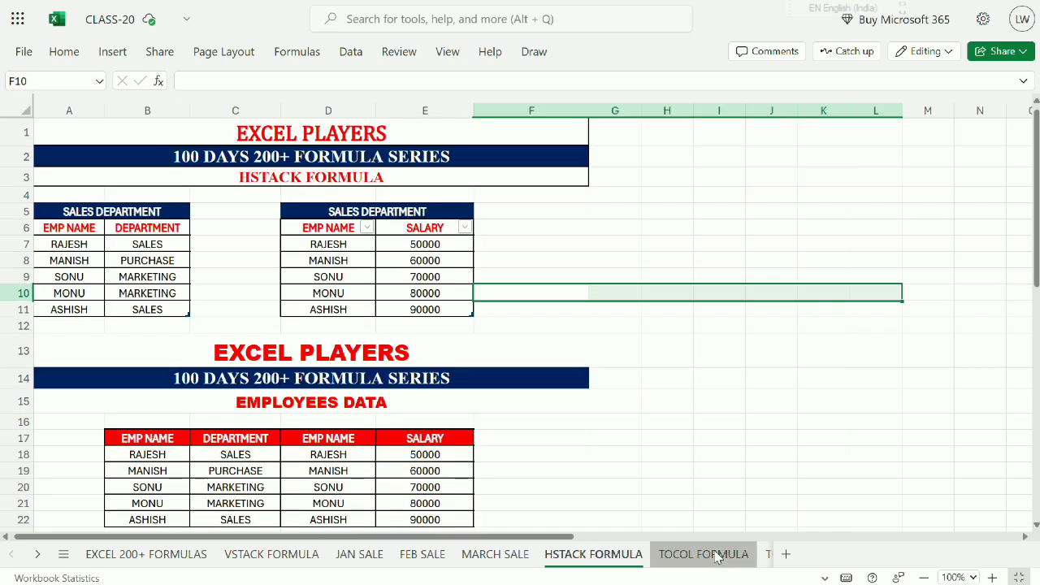
left_click(715, 556)
left_click(765, 557)
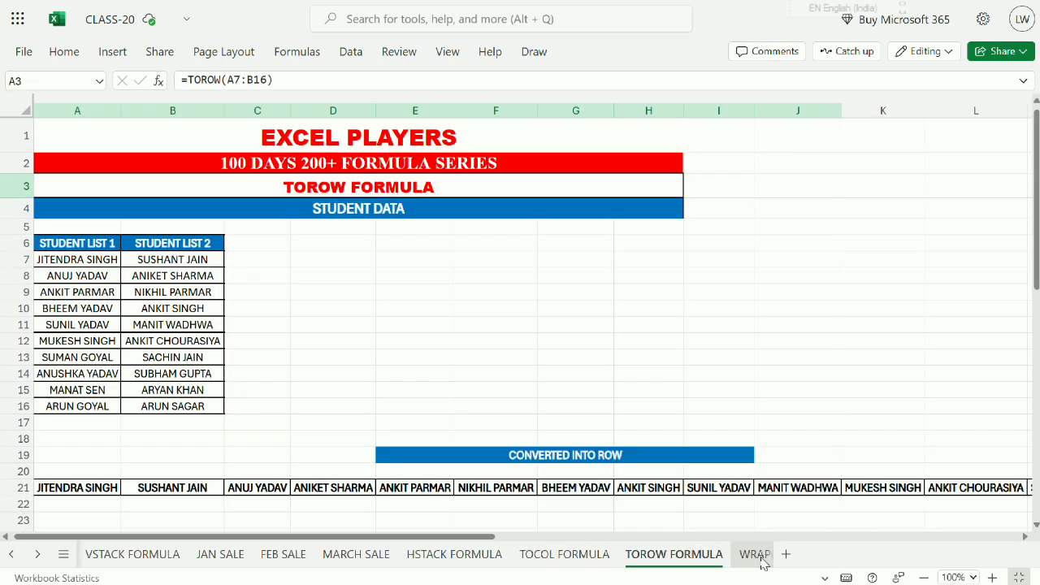
left_click(762, 556)
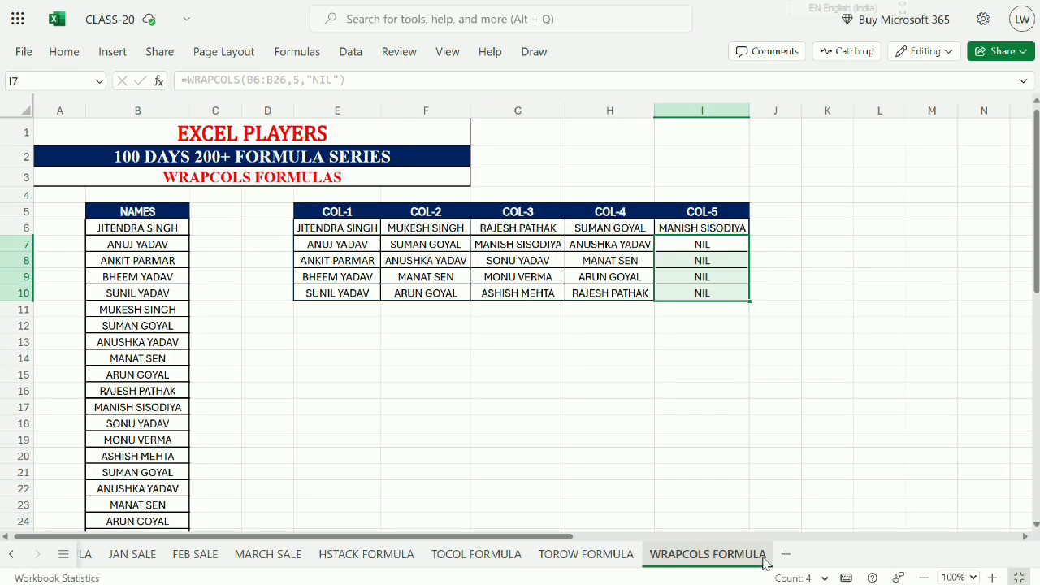
left_click(597, 559)
left_click(476, 559)
left_click(373, 555)
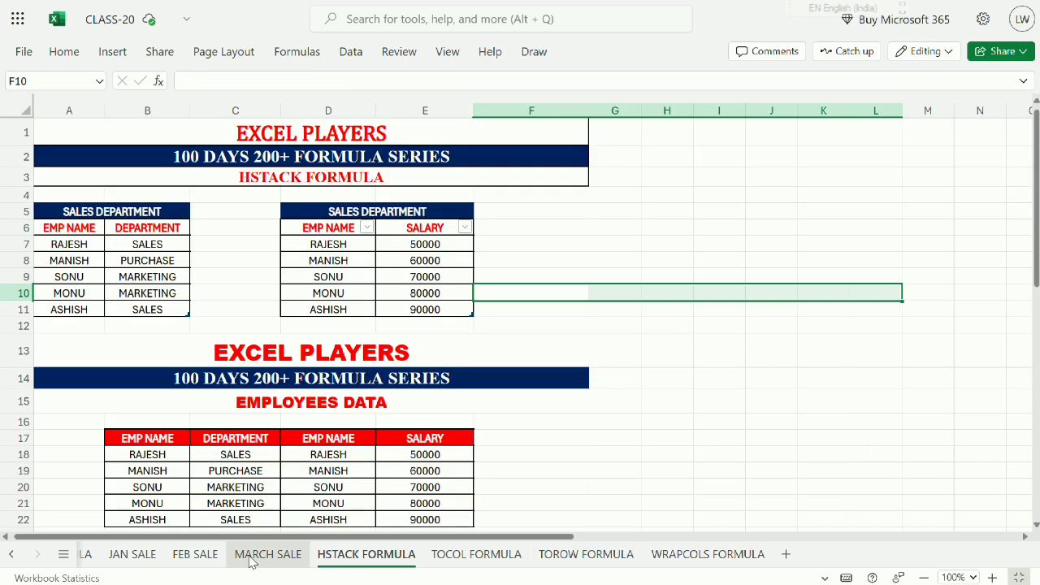
left_click(250, 558)
left_click(133, 556)
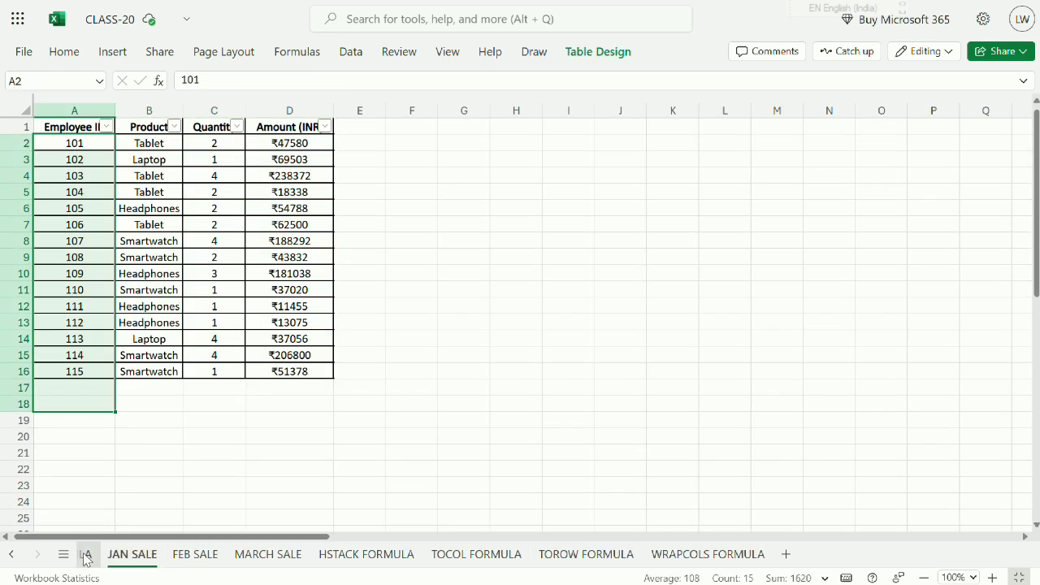
left_click(89, 557)
left_click(12, 556)
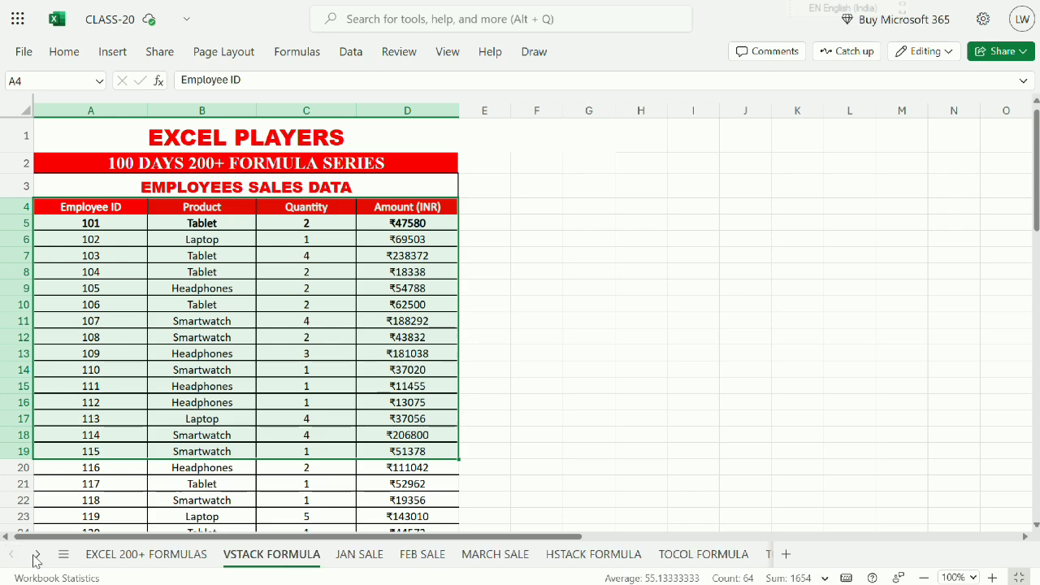
Fill the VSTACK to WRAPCOLS entries in D17:D21 of the EXCEL 200+ FORMULAS sheet with standard green
left_click(146, 555)
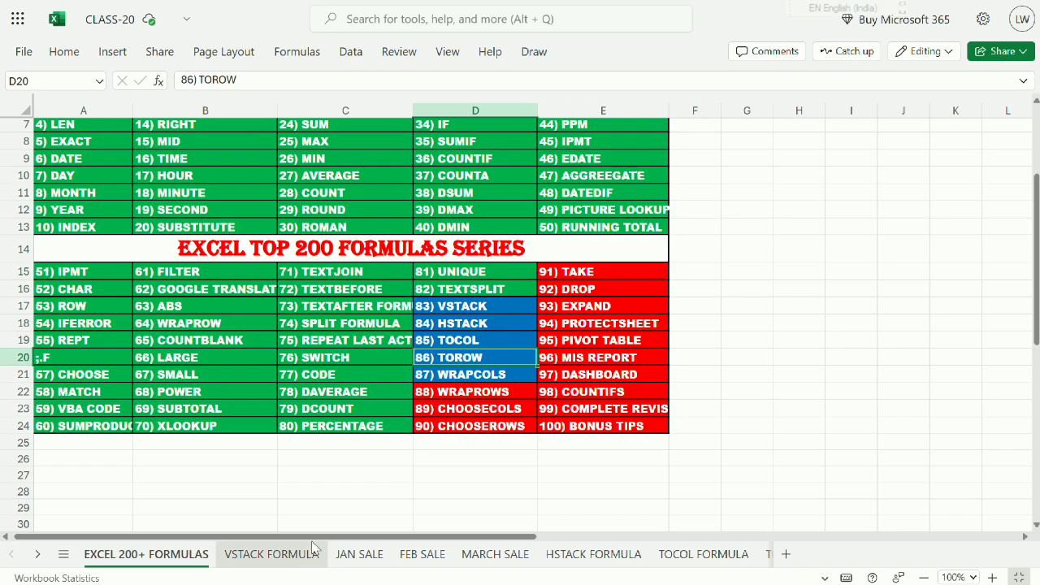
left_click_drag(488, 313, 484, 365)
left_click(64, 52)
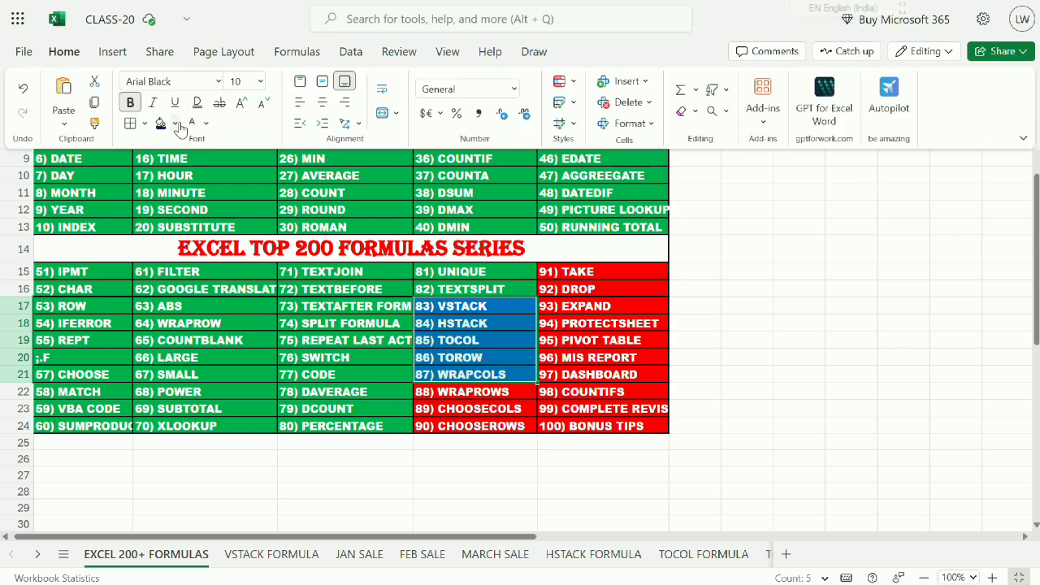
left_click(174, 123)
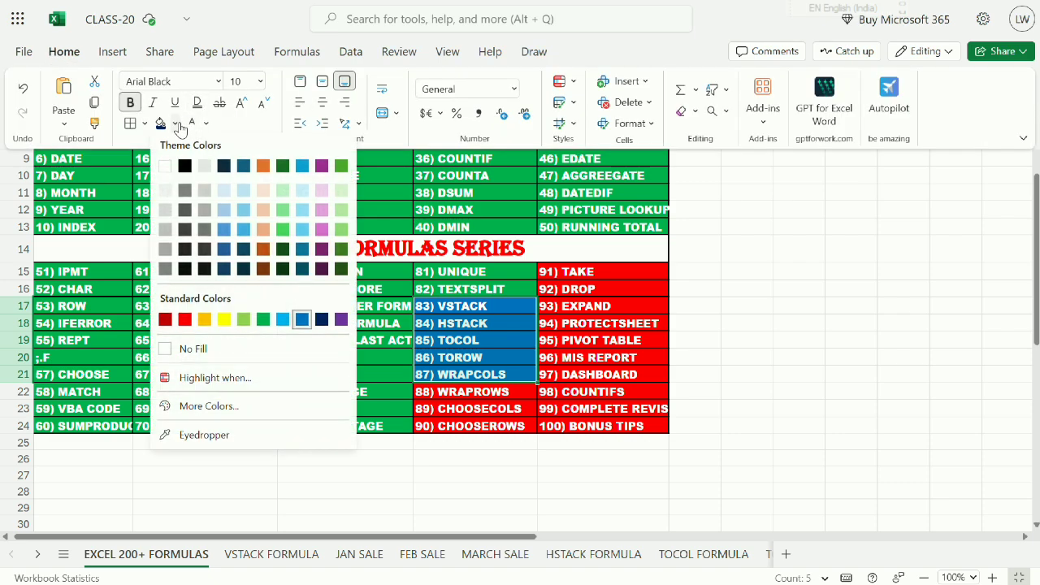
left_click(262, 319)
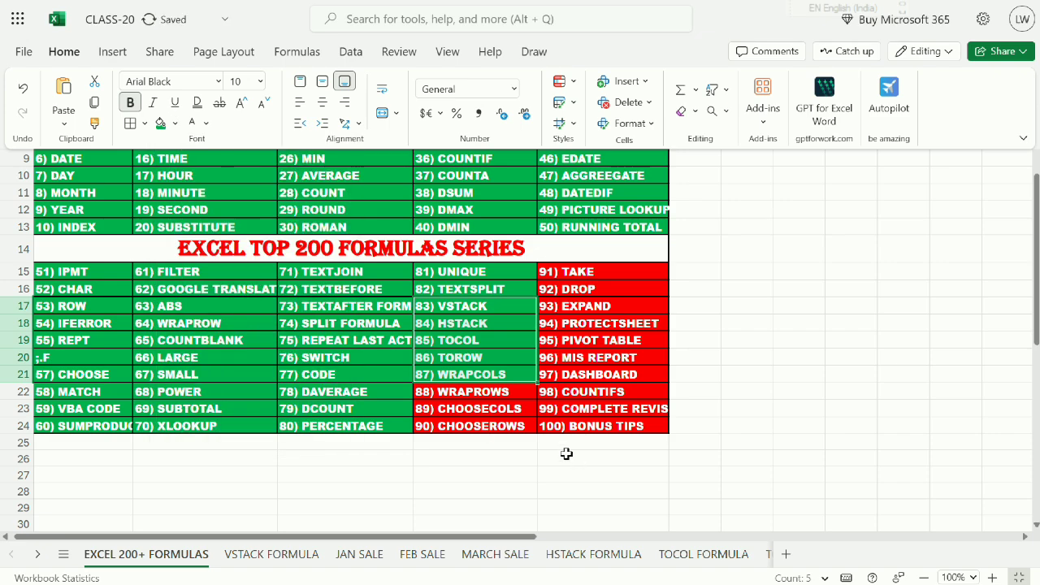
Review the remaining red topics in the formula list, from WRAPROWS, CHOOSECOLS and CHOOSEROWS to TAKE, DROP and BONUS TIPS
left_click_drag(481, 392, 483, 433)
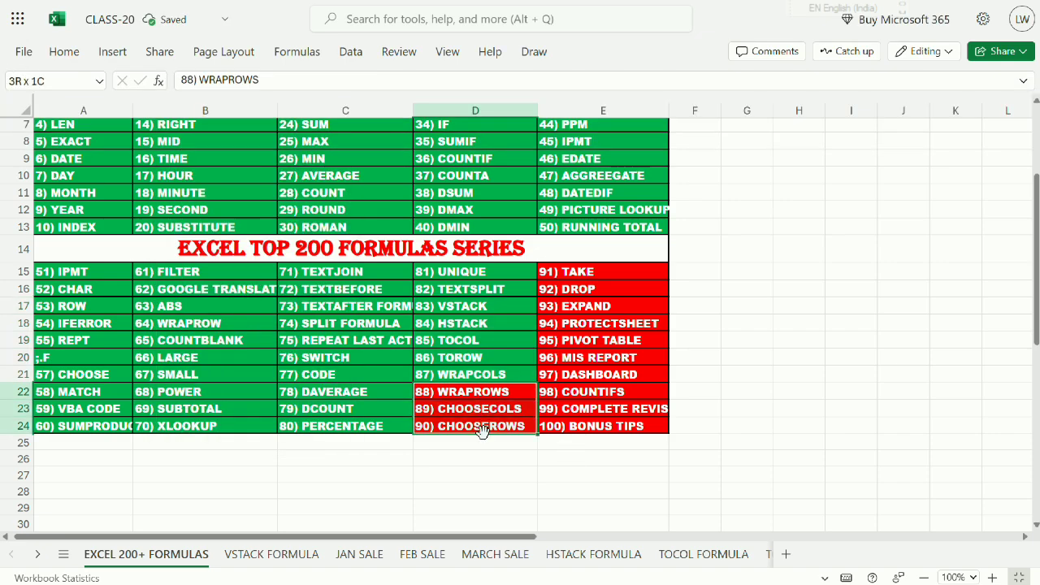
left_click(65, 51)
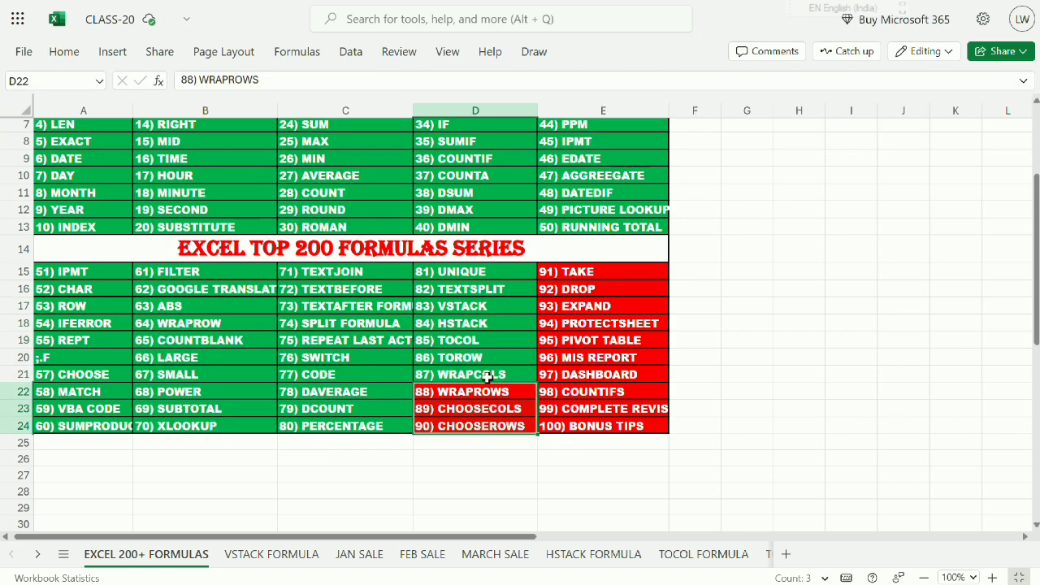
left_click(480, 402)
left_click(480, 394)
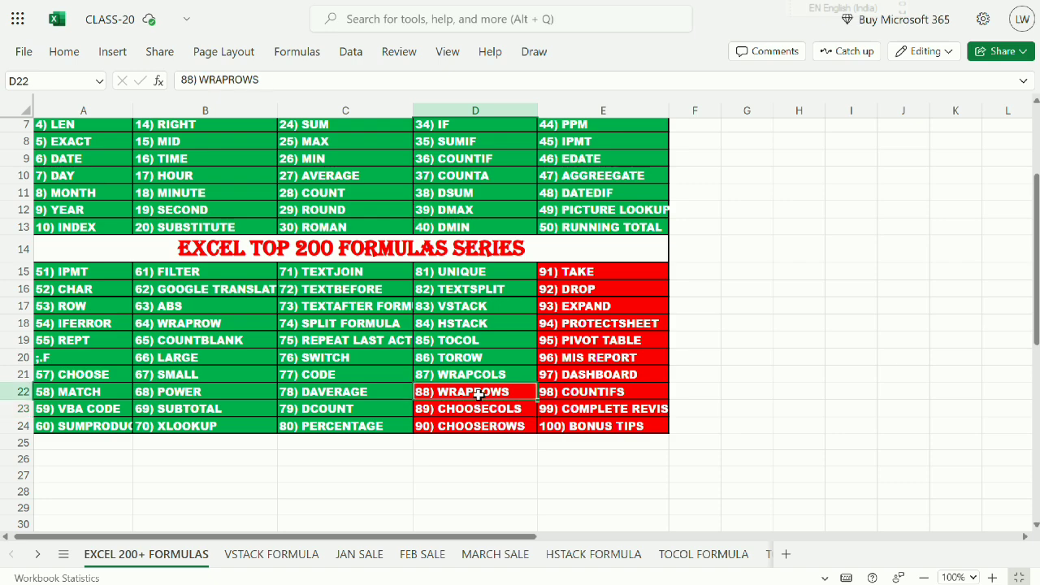
left_click(483, 407)
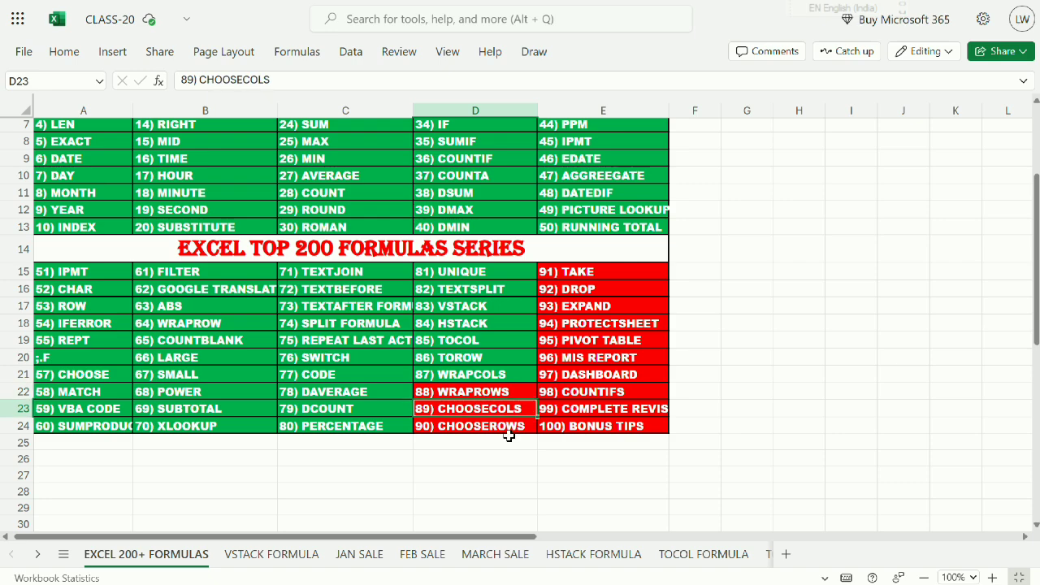
left_click(501, 427)
left_click(580, 276)
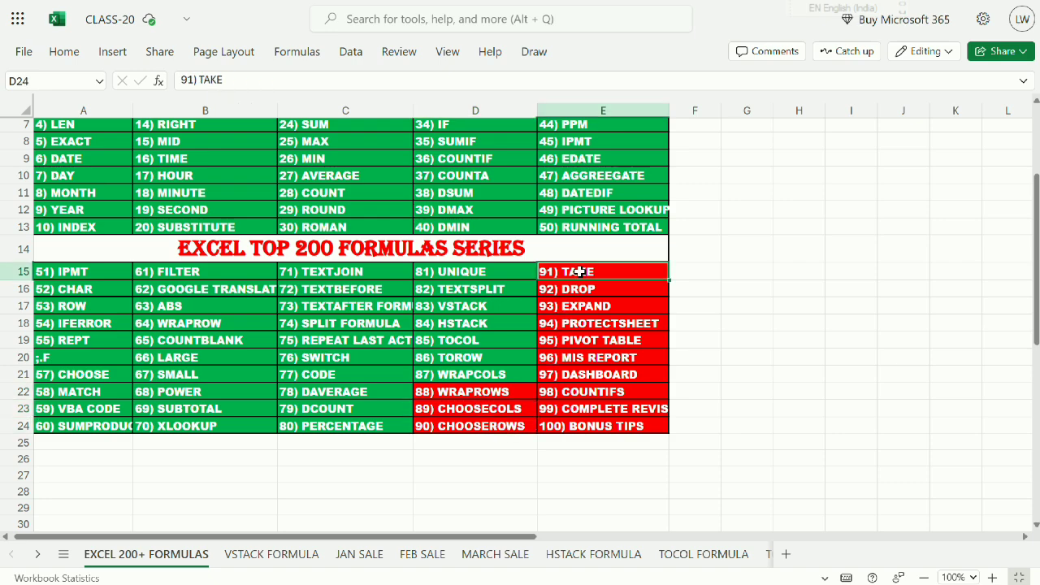
left_click(593, 290)
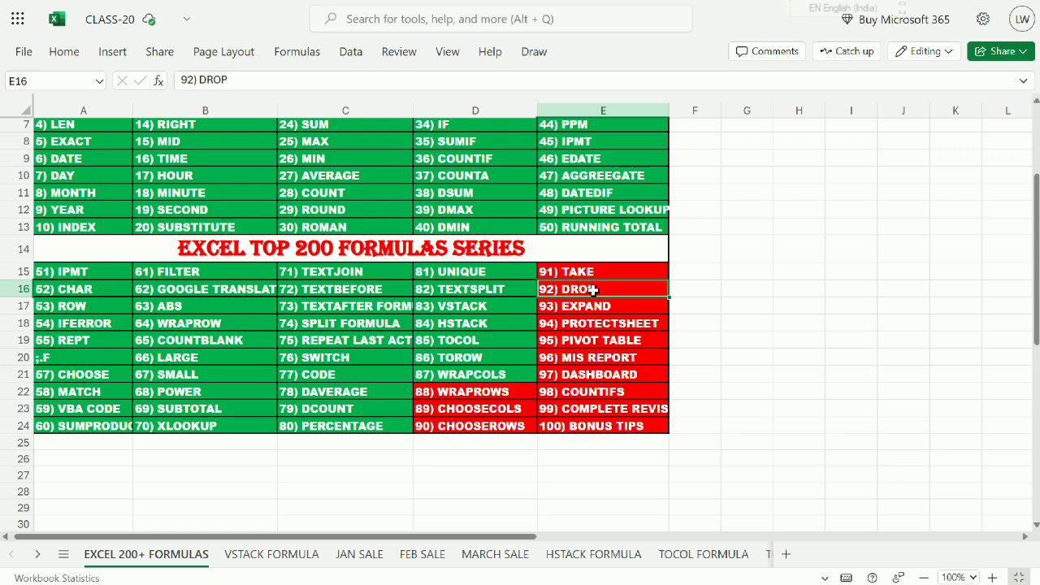
left_click(608, 431)
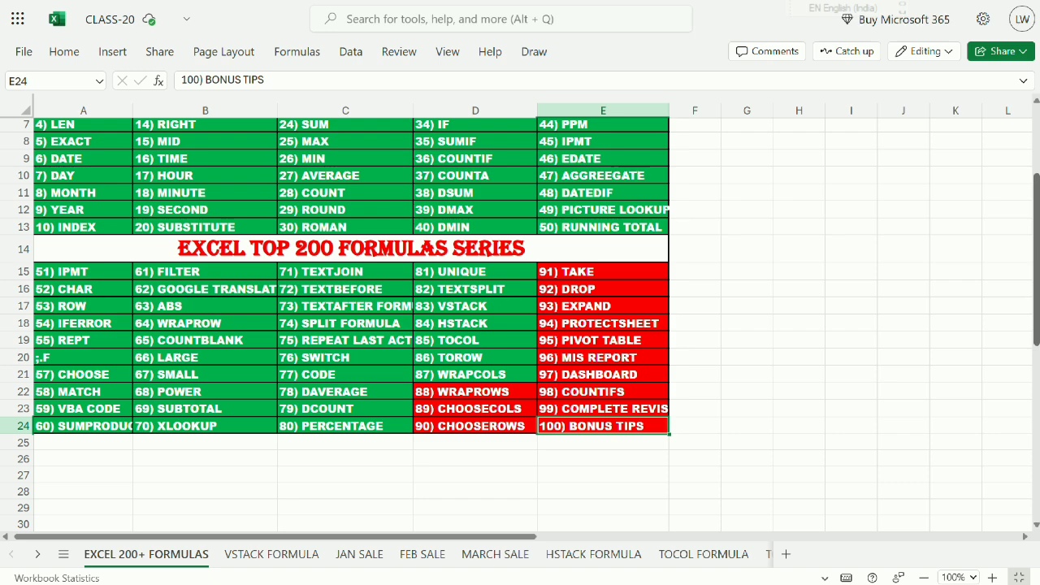
scroll(353, 233, "up", 2)
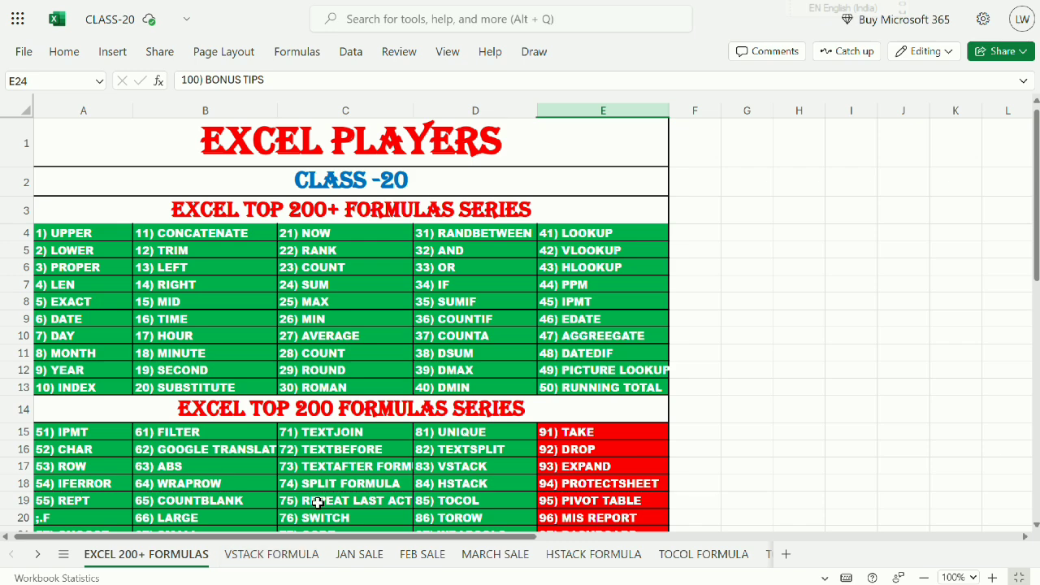
left_click(271, 554)
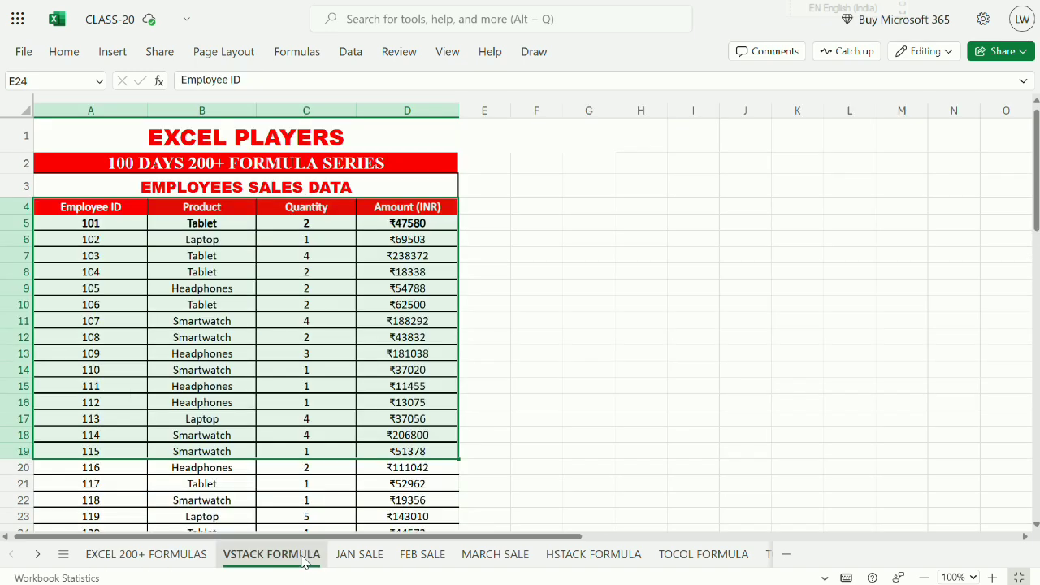
left_click(155, 554)
left_click(376, 269)
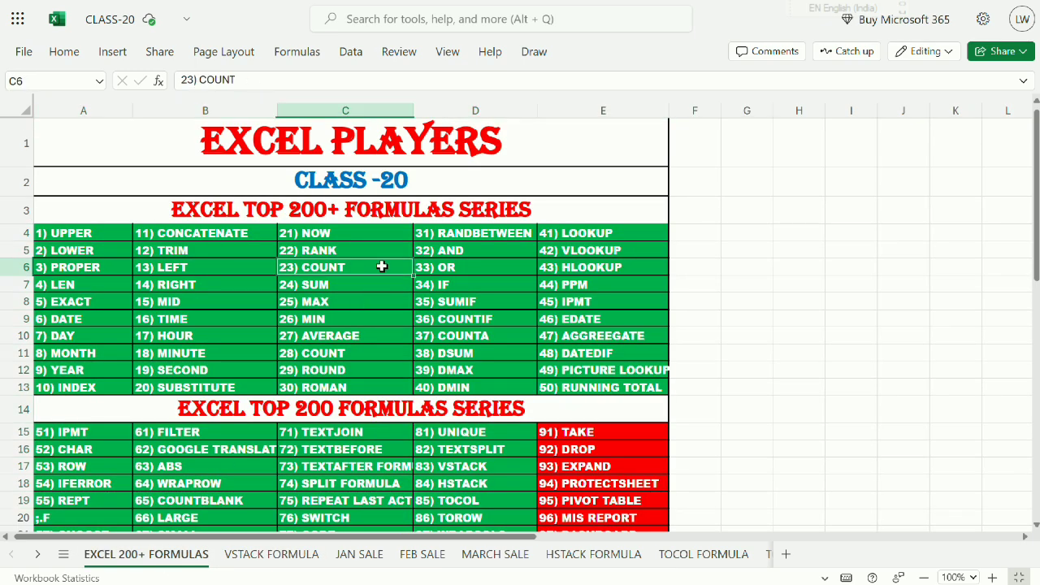